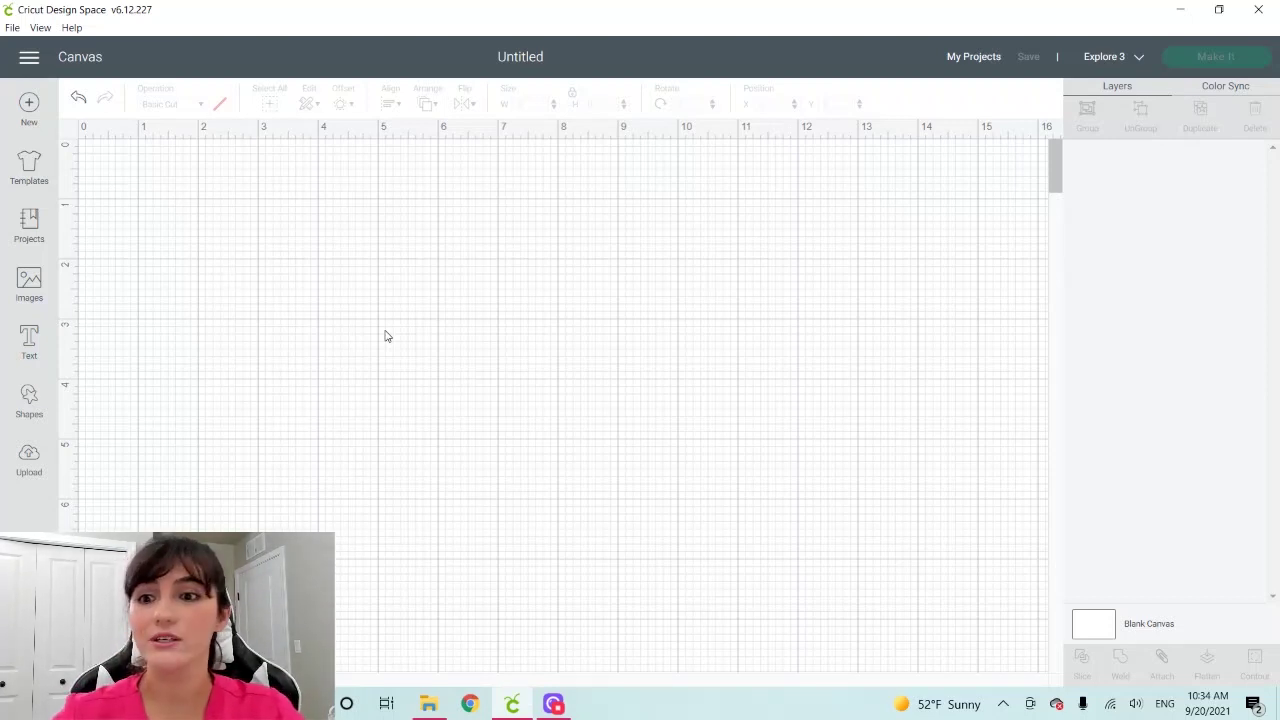
Add a Heart shape, center it on the canvas and enlarge it to about 5.8 inches wide.
click(30, 398)
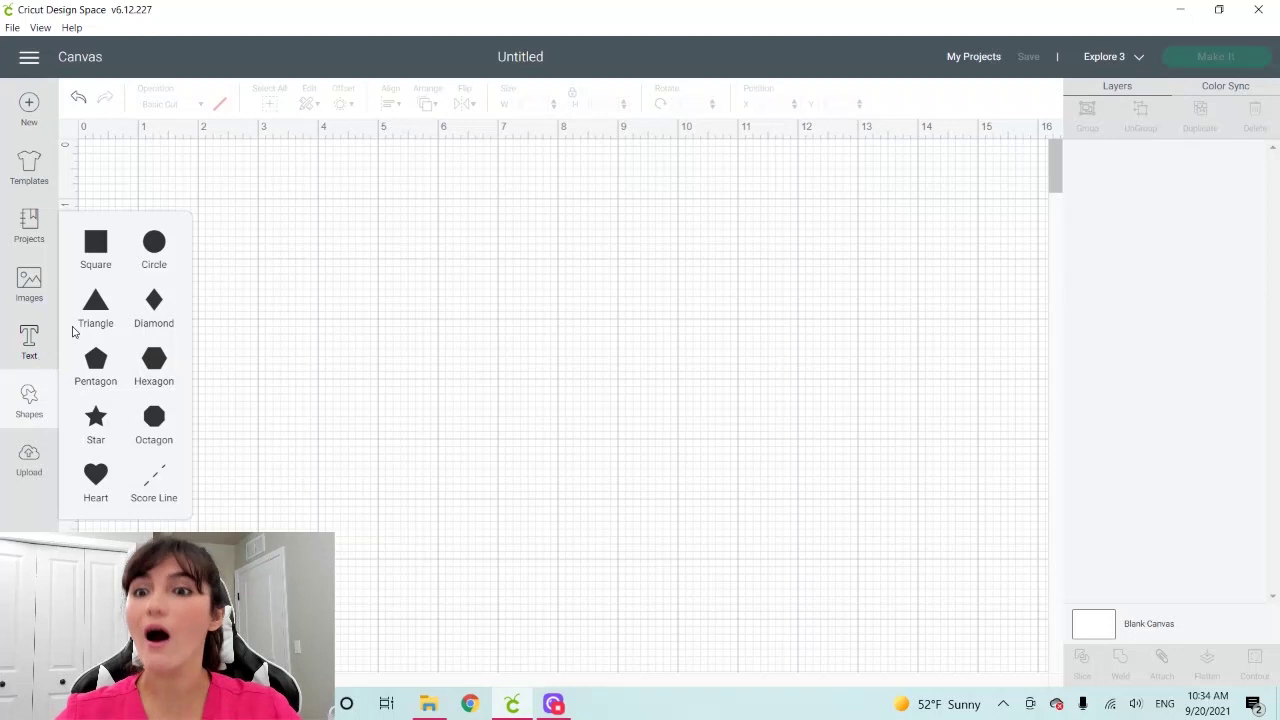
click(96, 478)
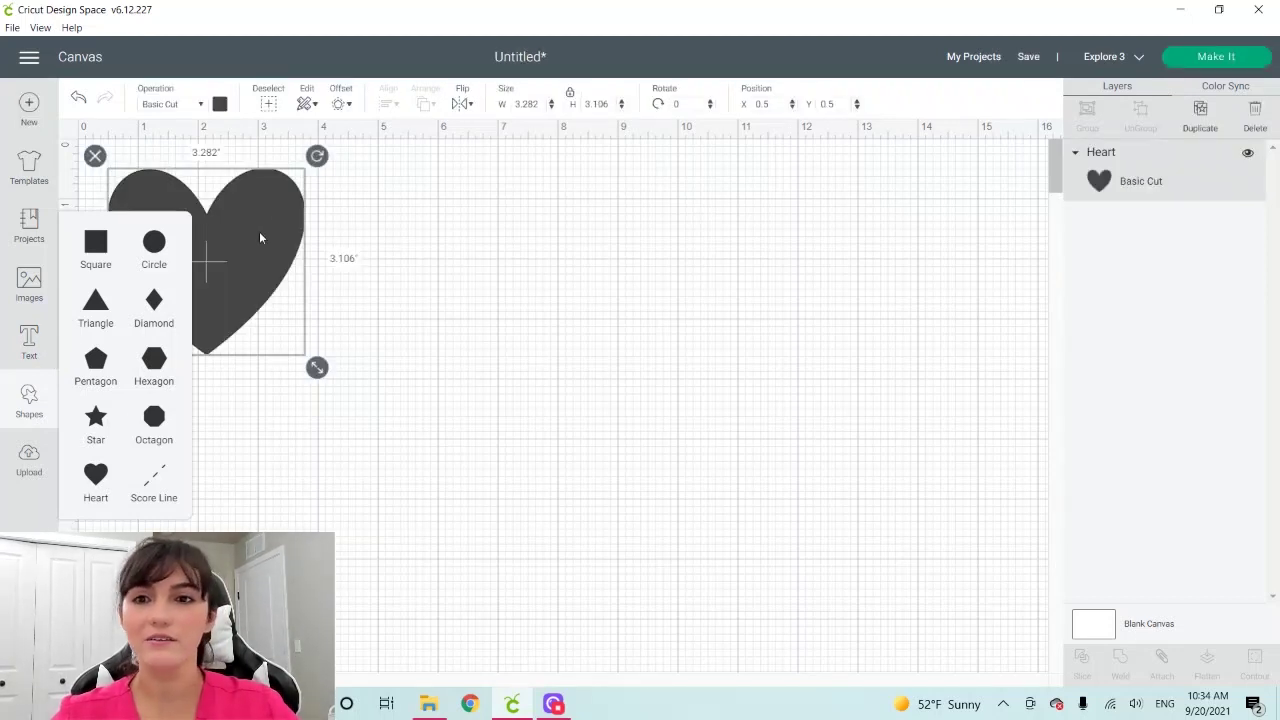
drag(259, 237, 795, 318)
drag(851, 450, 928, 518)
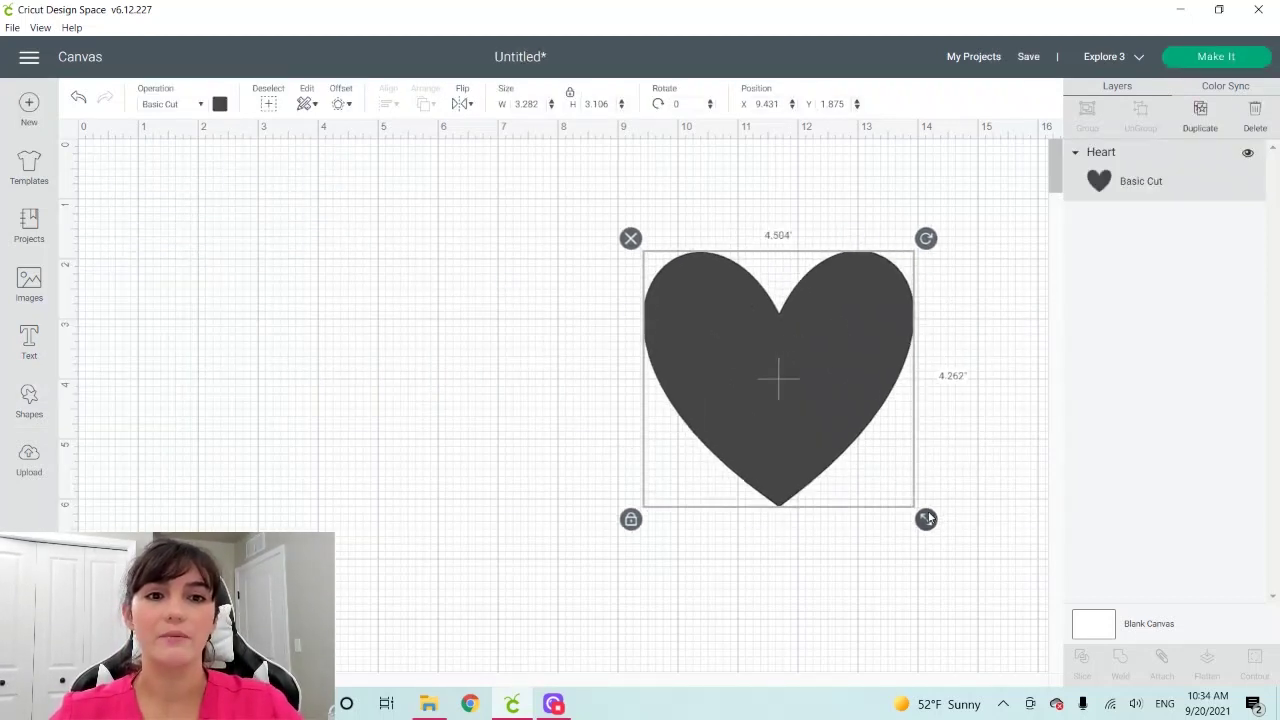
drag(743, 346, 674, 314)
drag(851, 483, 926, 556)
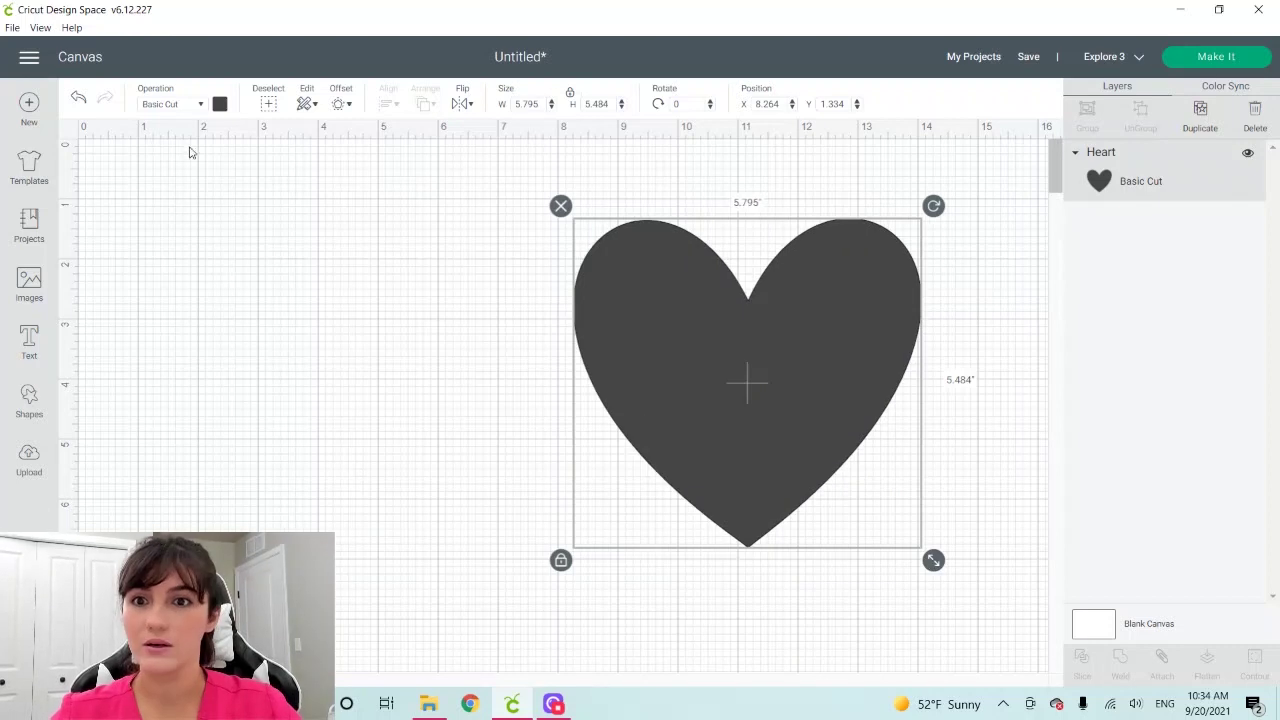
Make the heart white and stretch it, proportions unlocked, to 7.337 x 6.525 inches.
click(222, 105)
click(236, 177)
drag(727, 453, 700, 429)
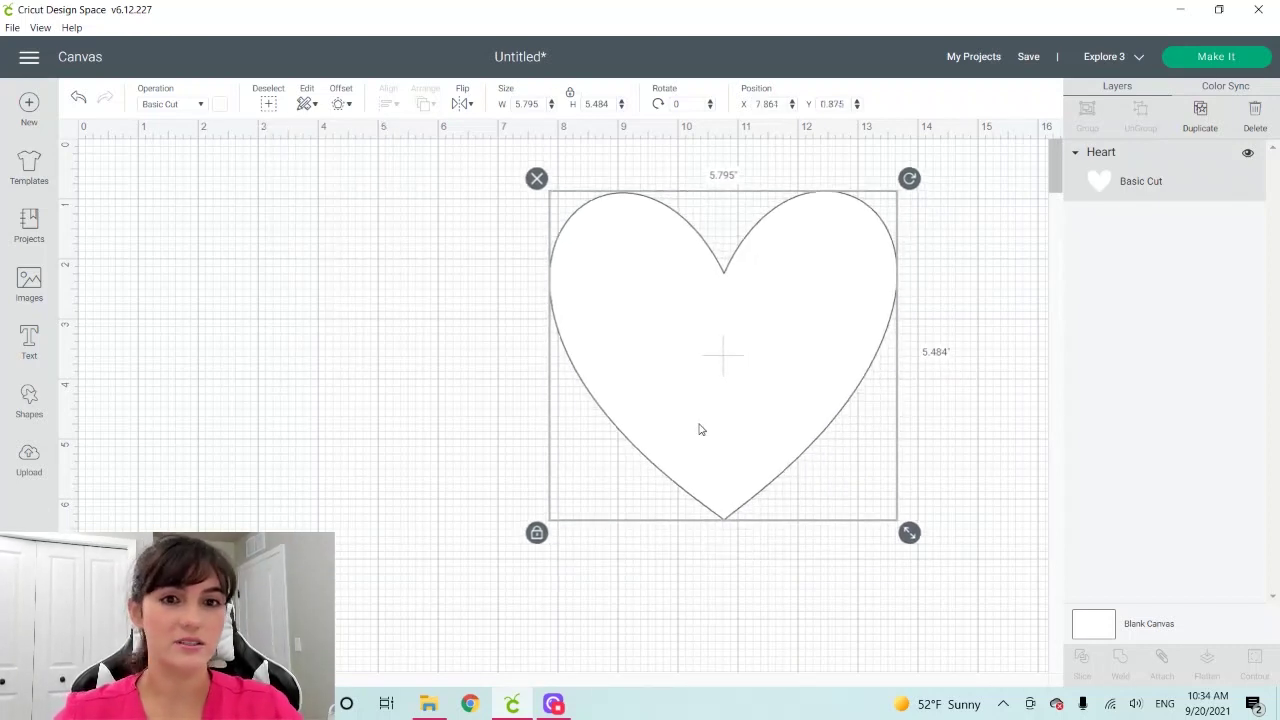
click(537, 537)
drag(909, 533, 1002, 596)
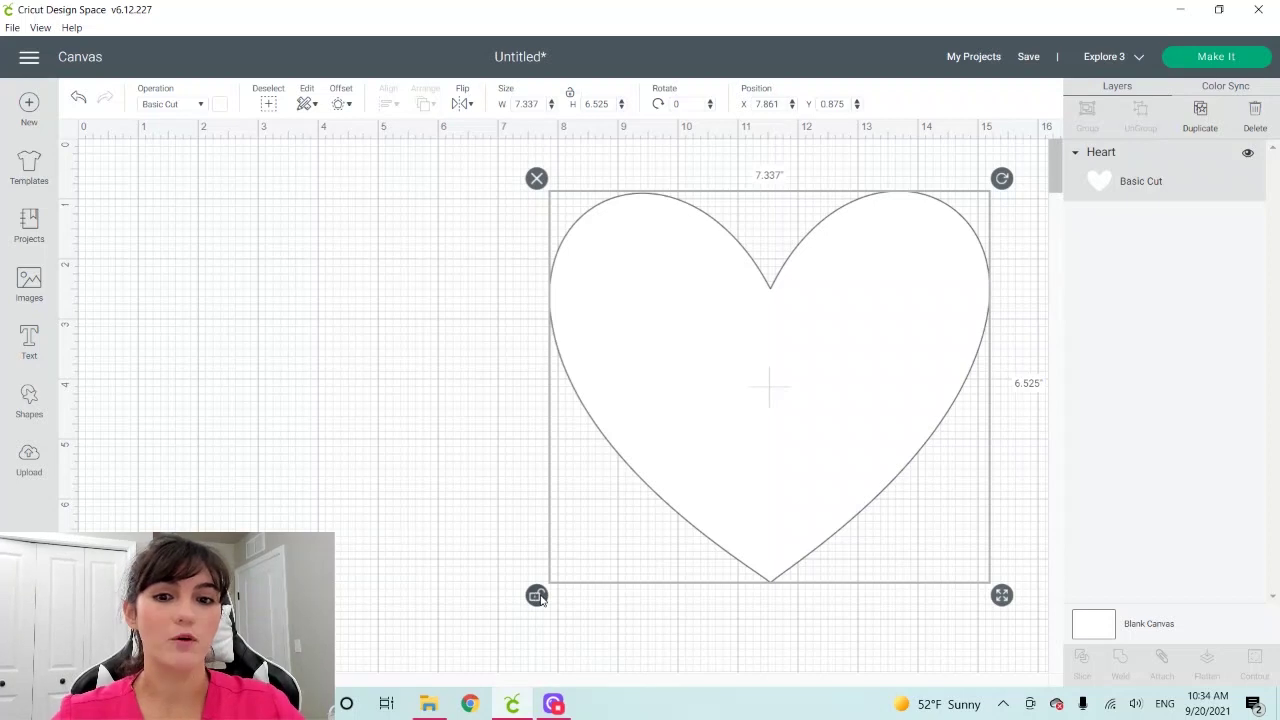
click(538, 596)
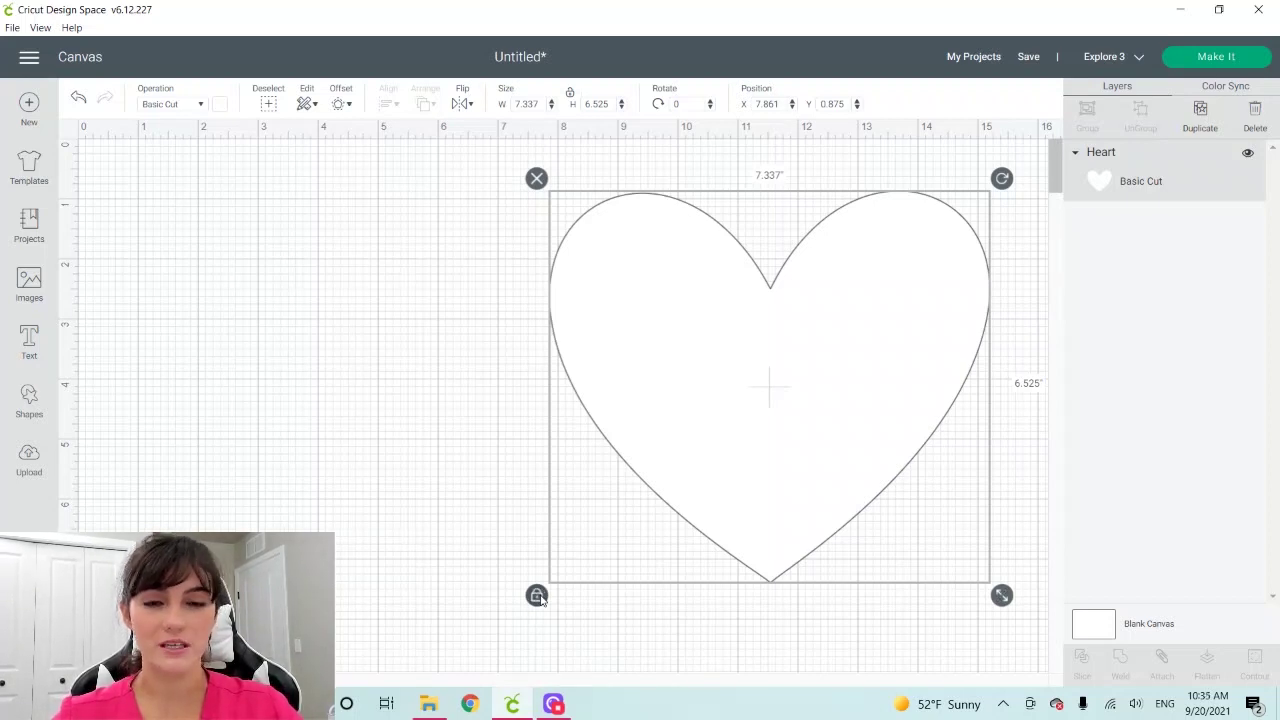
drag(686, 394, 650, 392)
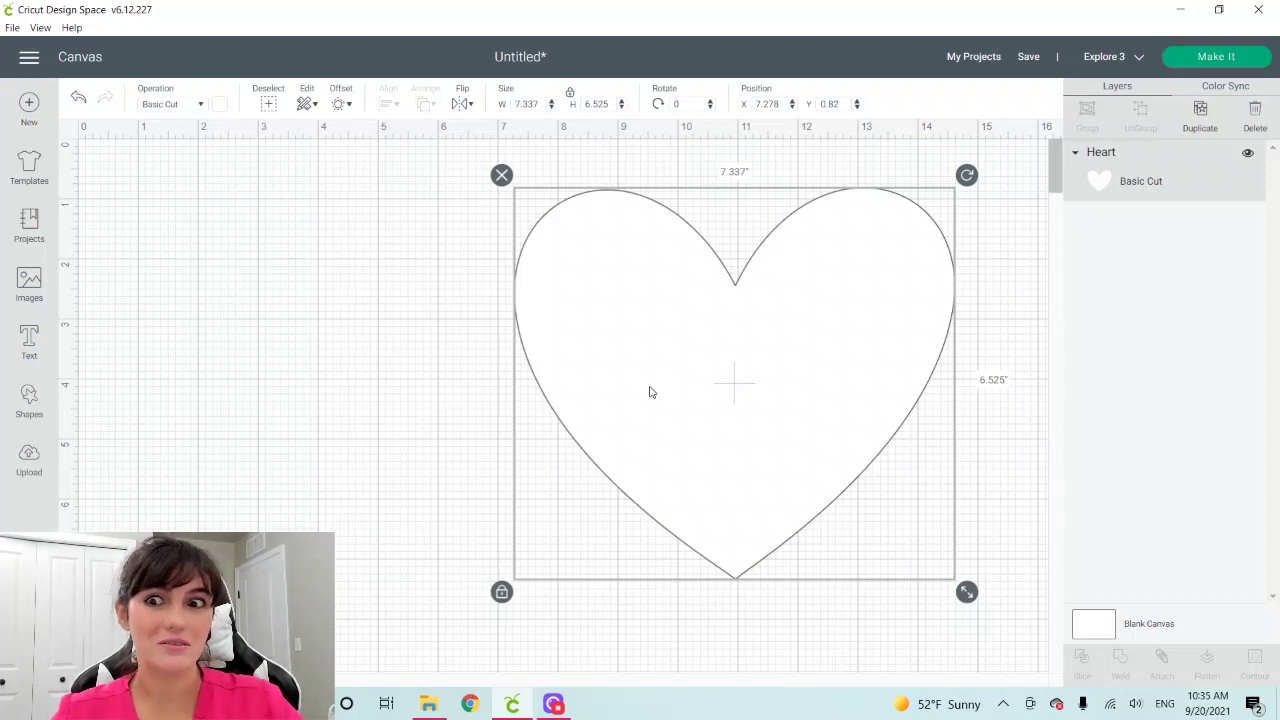
Create a text box listing motherhood, love, friendship and coffee on separate lines.
click(29, 338)
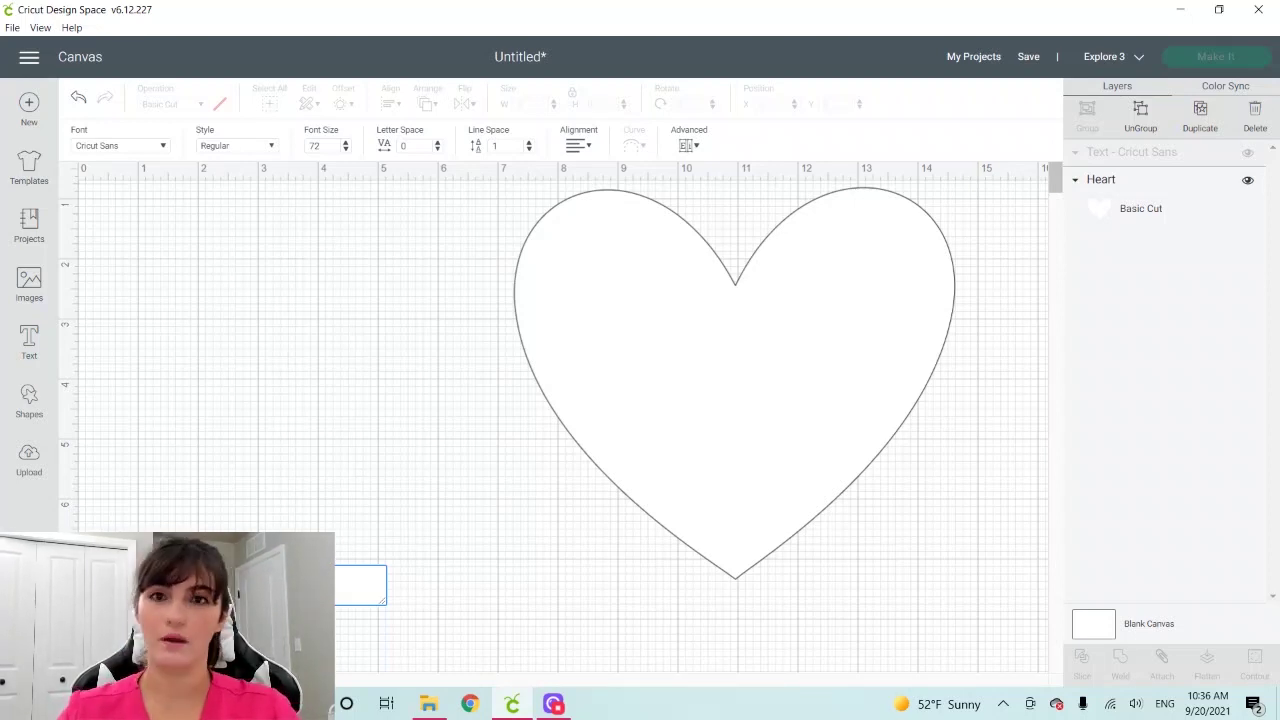
text(motherhood)
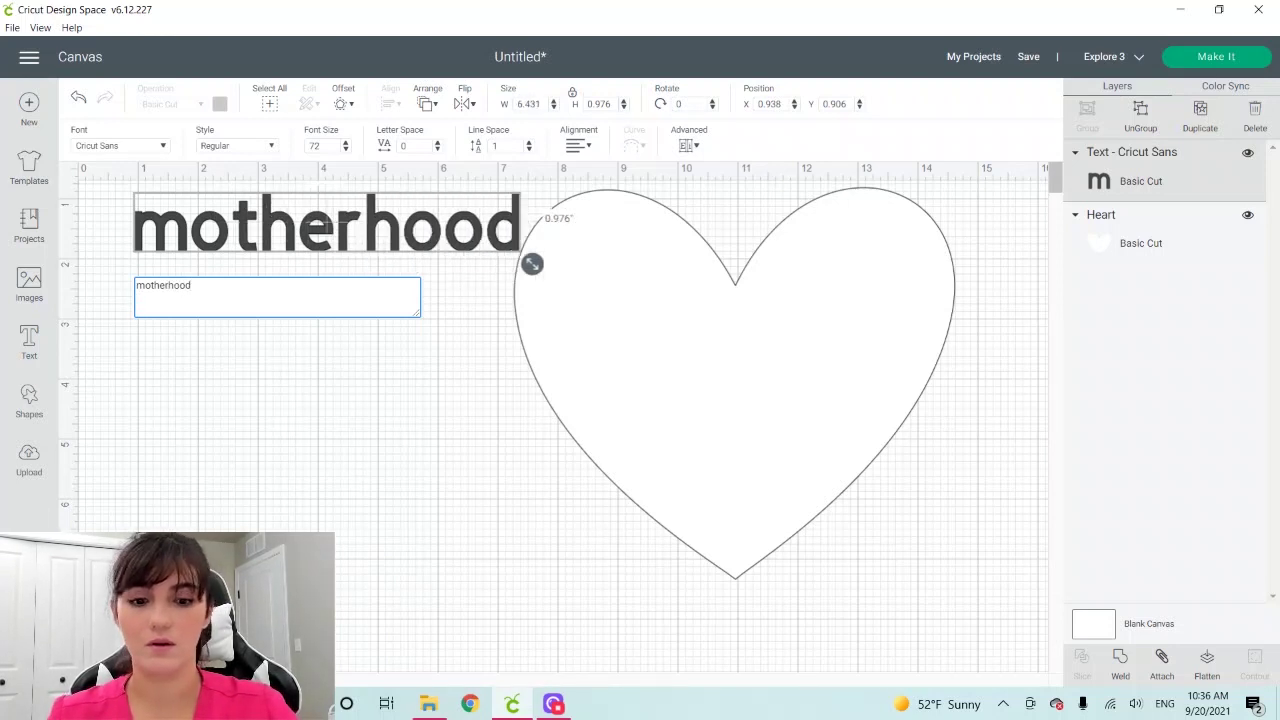
key(Return)
text(love)
key(Return)
text(friendship)
key(Return)
text(coffee)
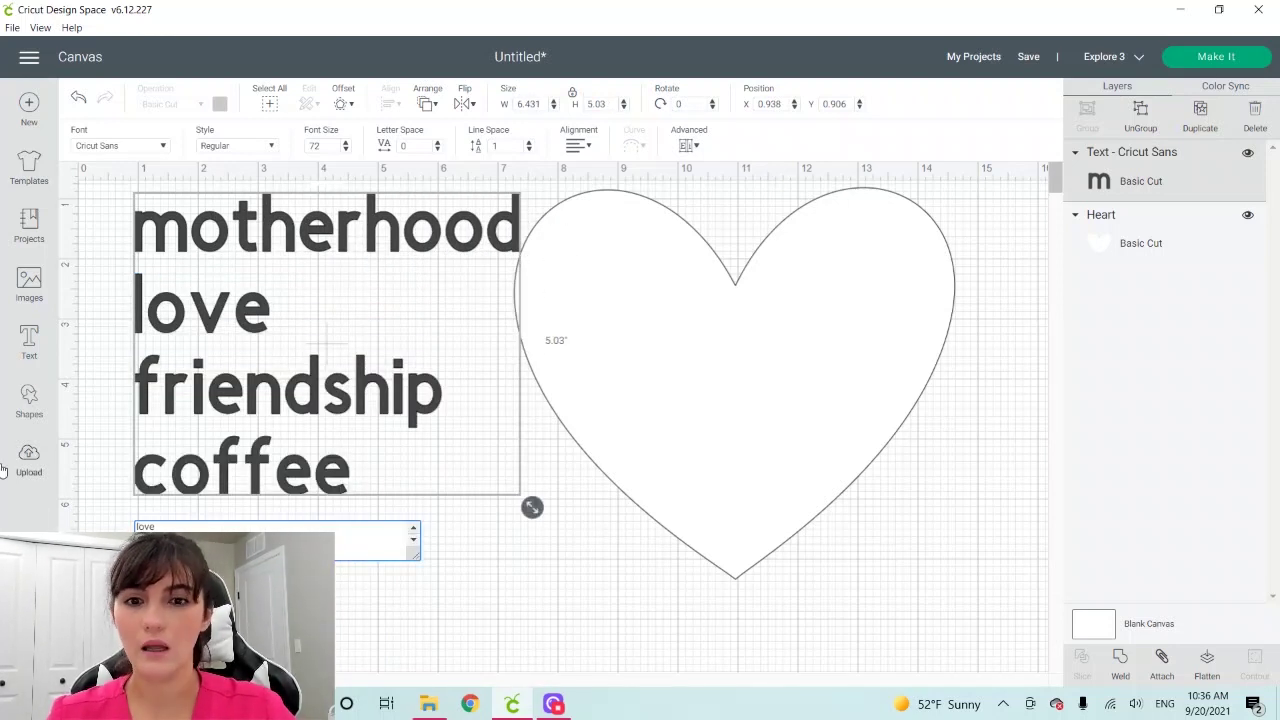
Shrink the word list to about half size and add dreams and joy below coffee.
drag(531, 507, 347, 357)
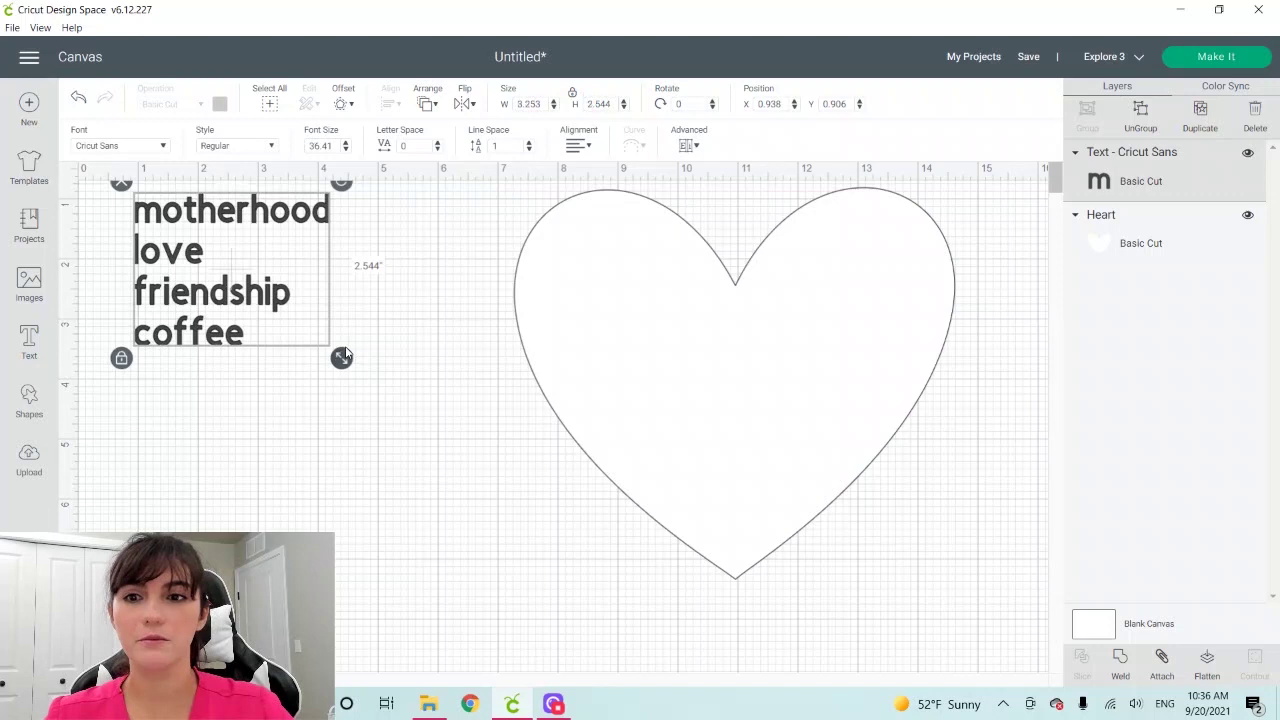
double_click(341, 357)
key(Return)
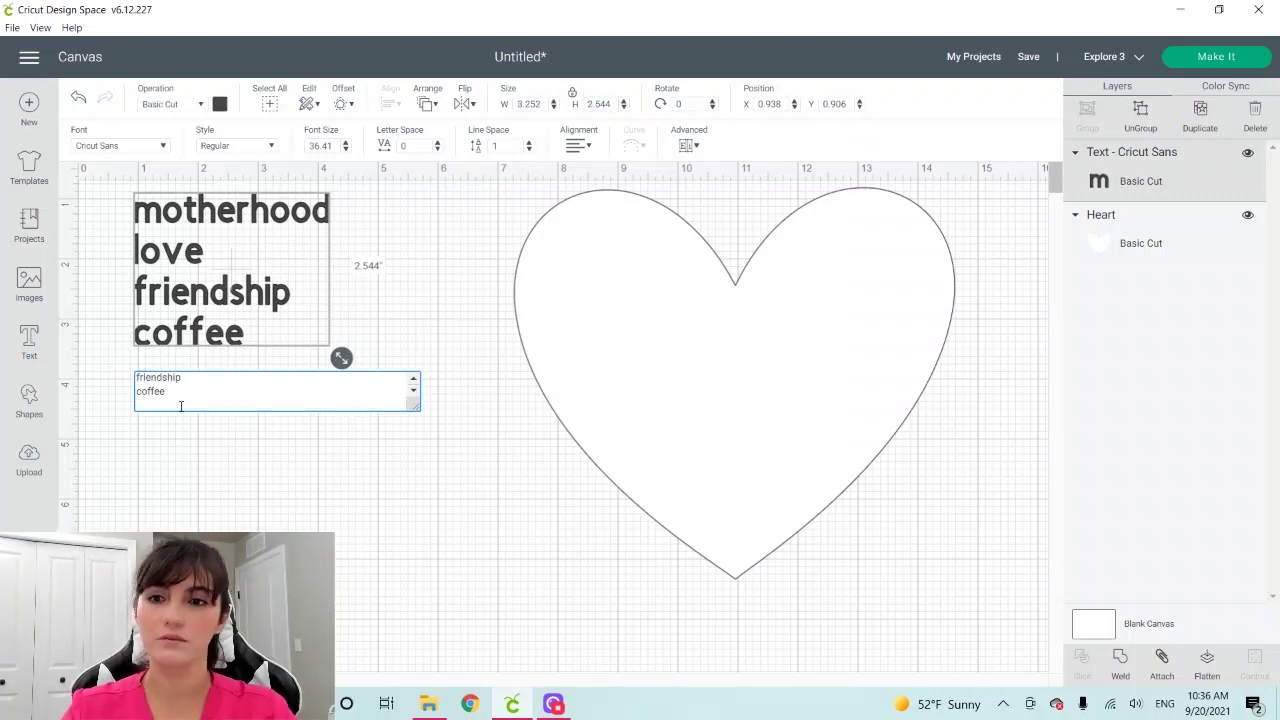
text(dremas)
key(BackSpace)
key(BackSpace)
key(BackSpace)
text(ams)
key(Return)
text(joy)
key(Return)
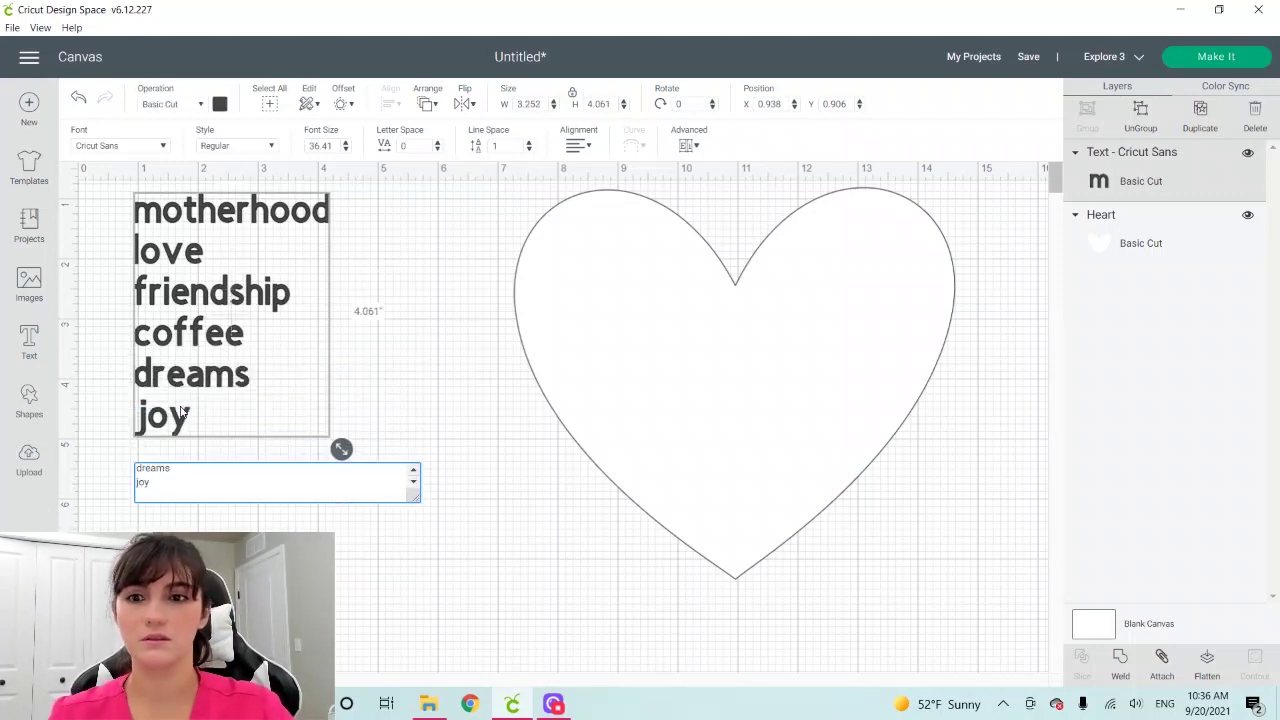
Paste in snow, chocolate, cookies, crafting, pizza, cozy, warm and sunshine, and add God.
text(snow chocolate cookies crafting pizza)
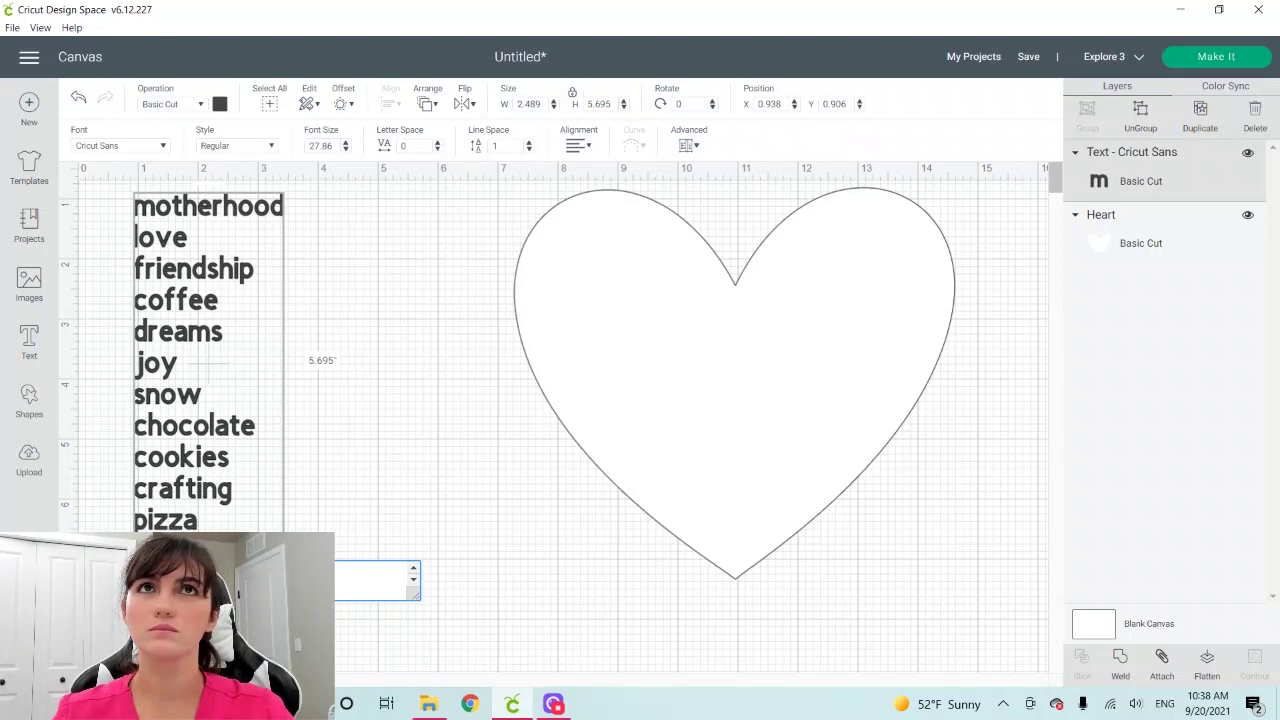
key(Return)
text(cozy warm)
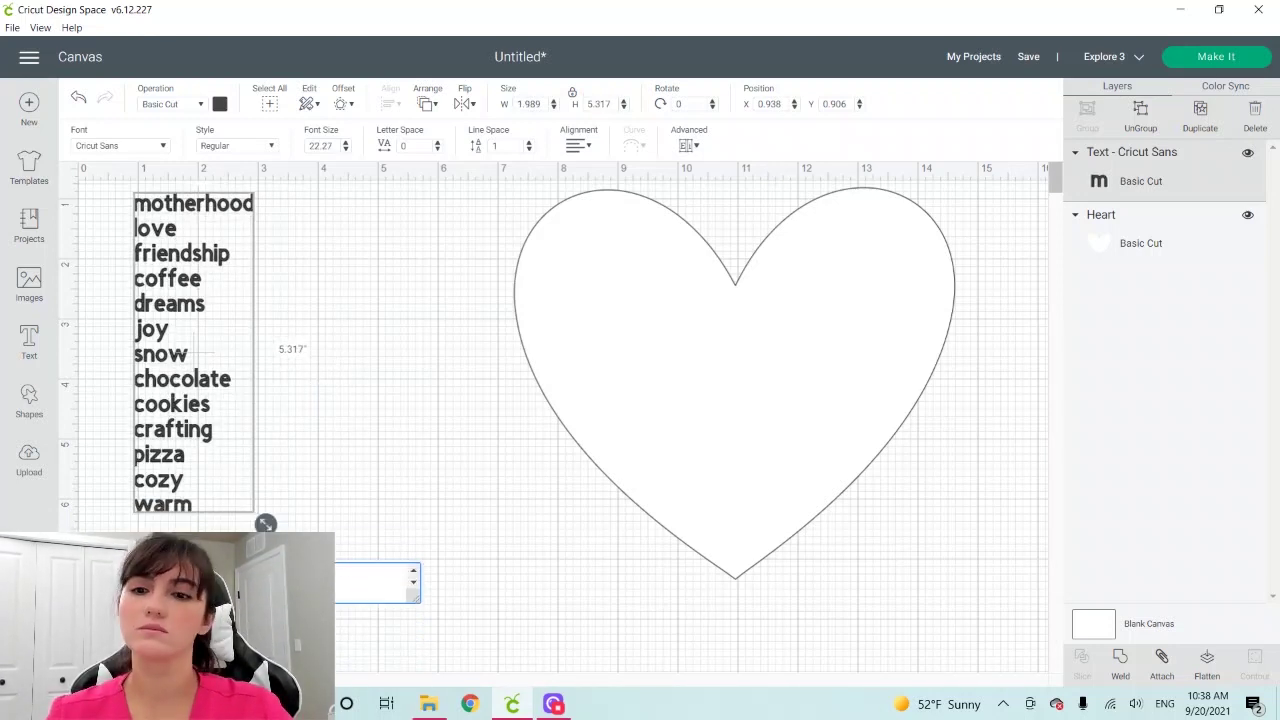
key(Return)
key(ctrl+v)
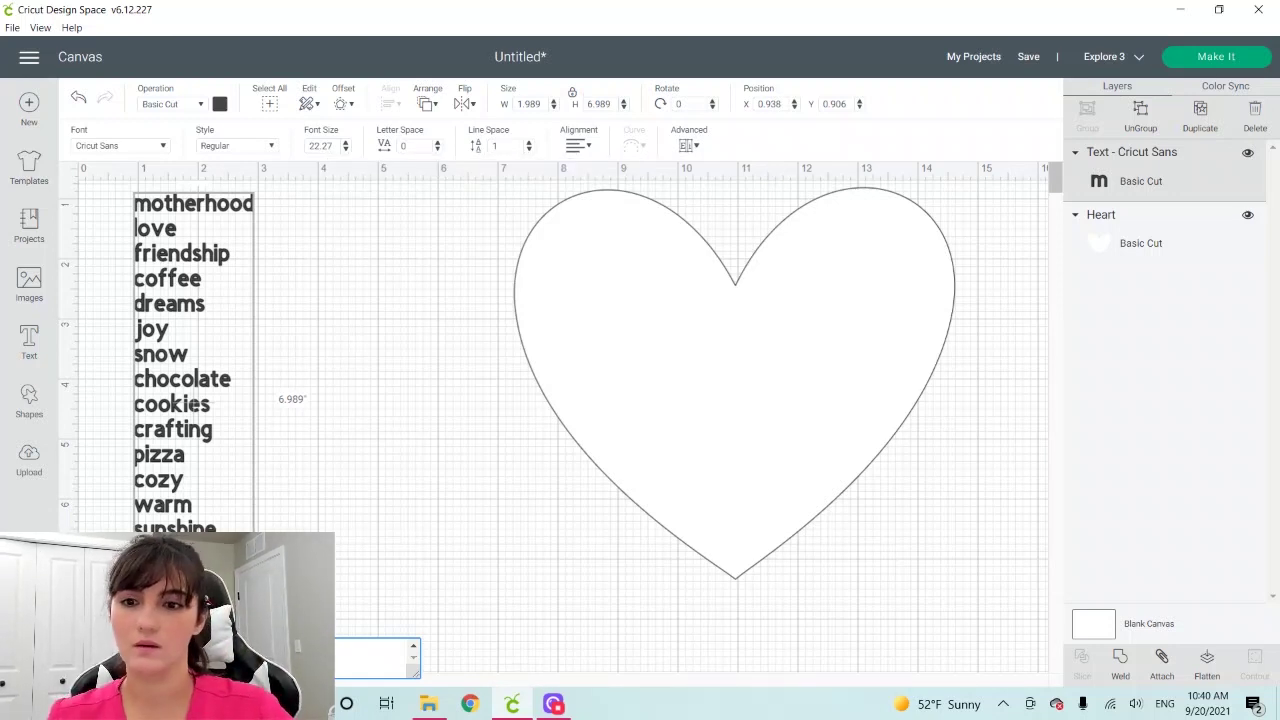
text(God)
key(Return)
Drag the word list to the right so it sits just left of the heart.
drag(165, 313, 292, 318)
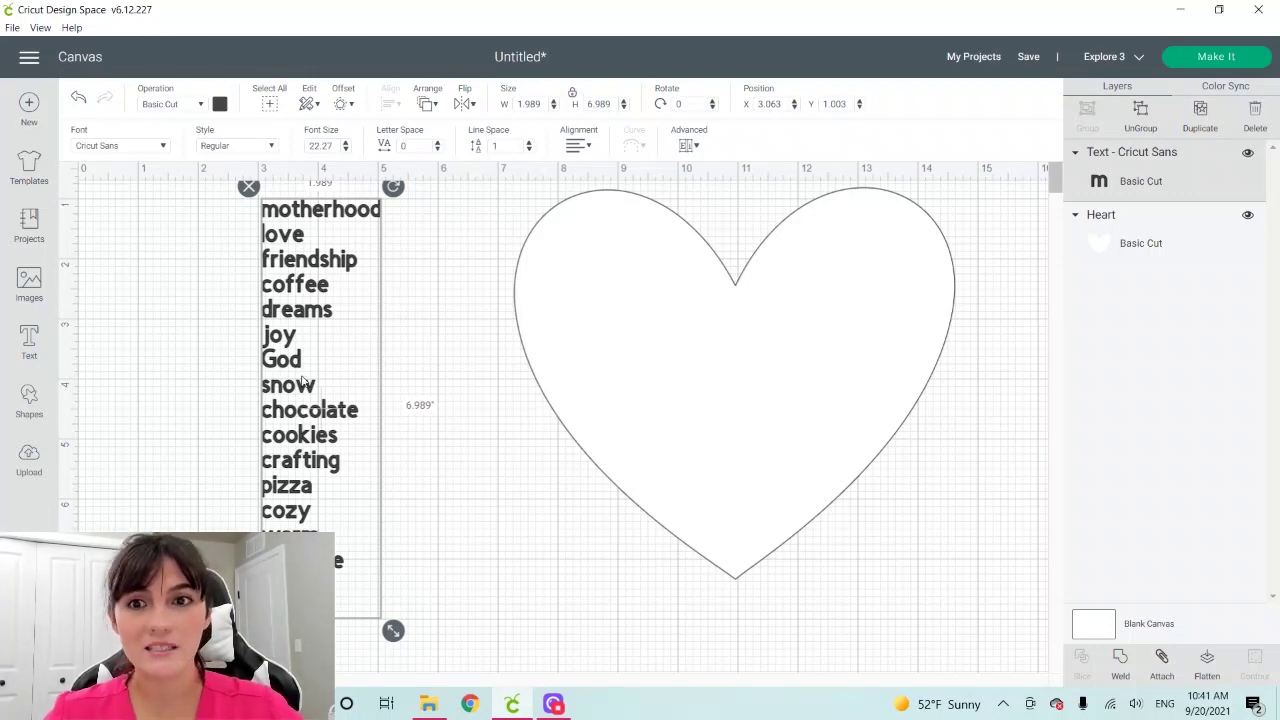
Ungroup the word list to lines and spread out motherhood, love and friendship.
click(689, 147)
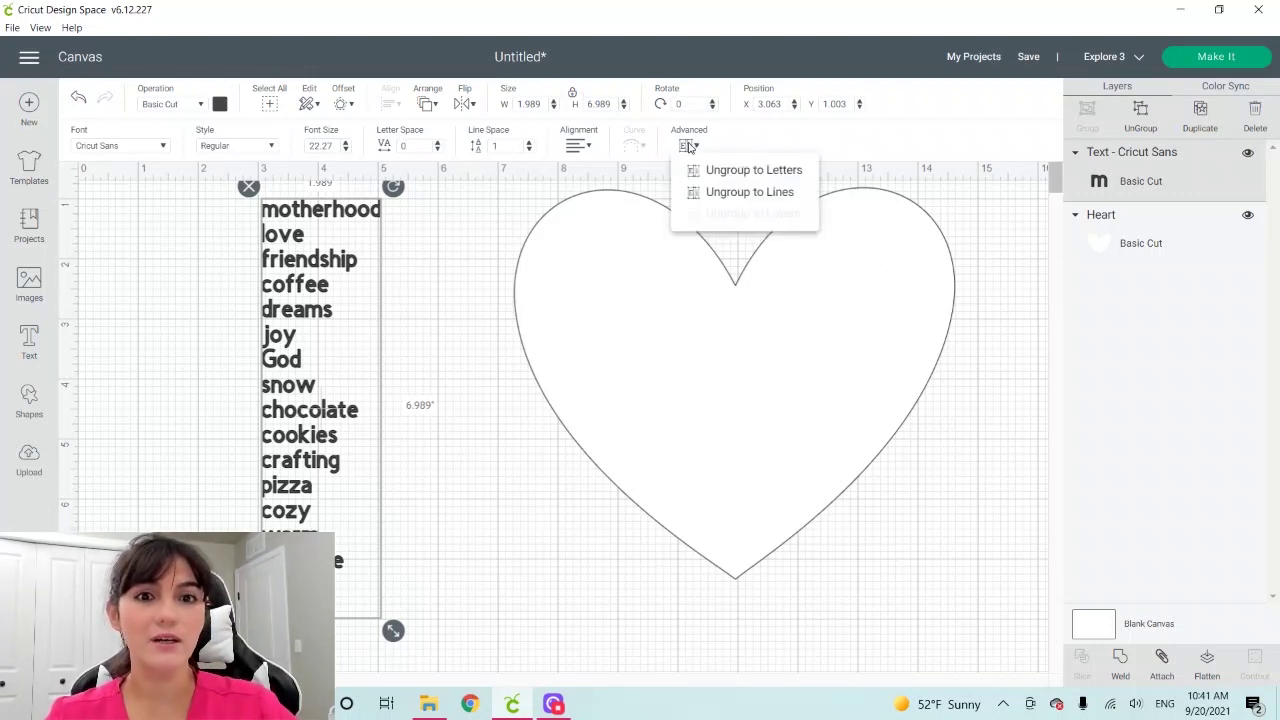
click(750, 192)
click(413, 264)
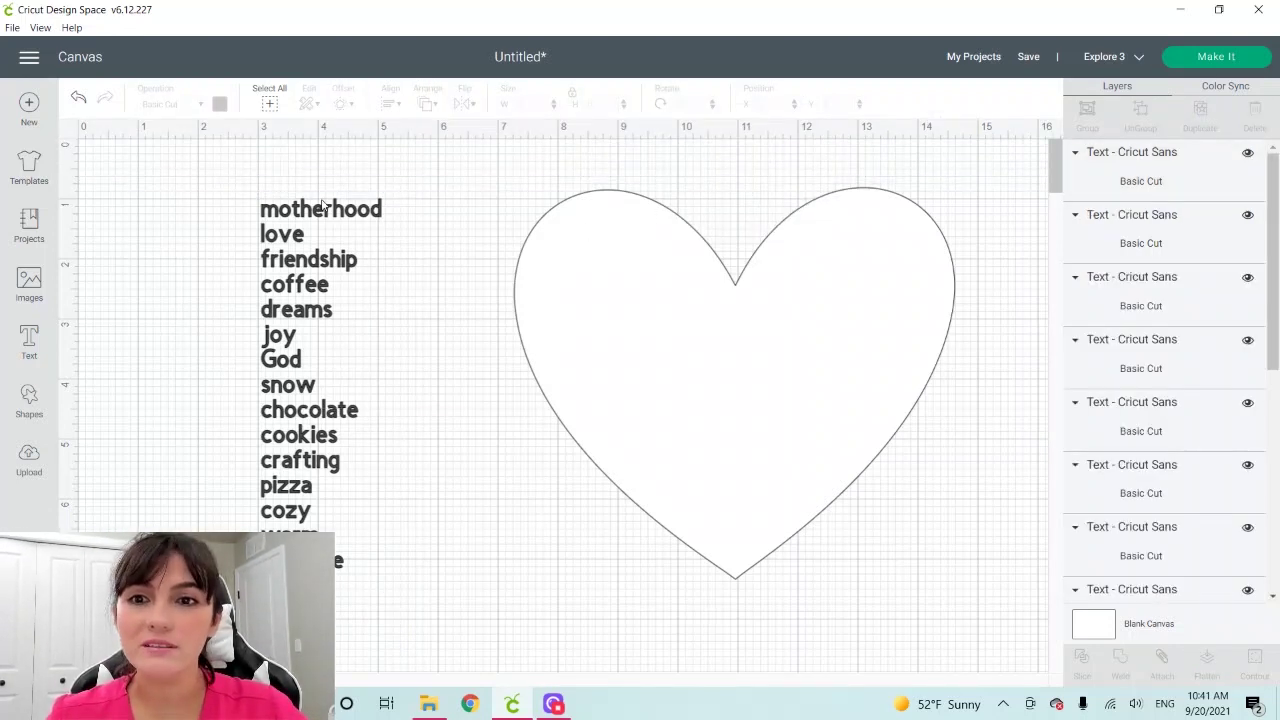
drag(315, 204, 203, 207)
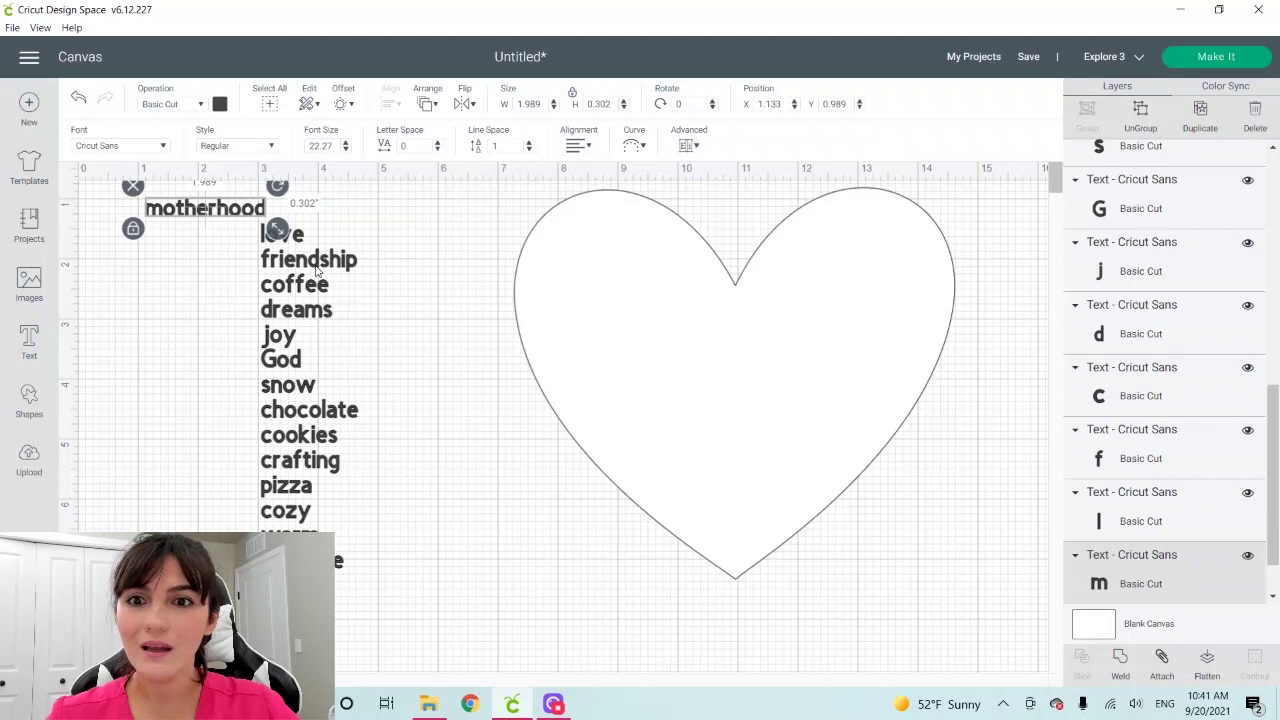
drag(320, 265, 380, 259)
drag(272, 242, 212, 256)
Save the project with the title 'Words into Hear'.
click(1029, 58)
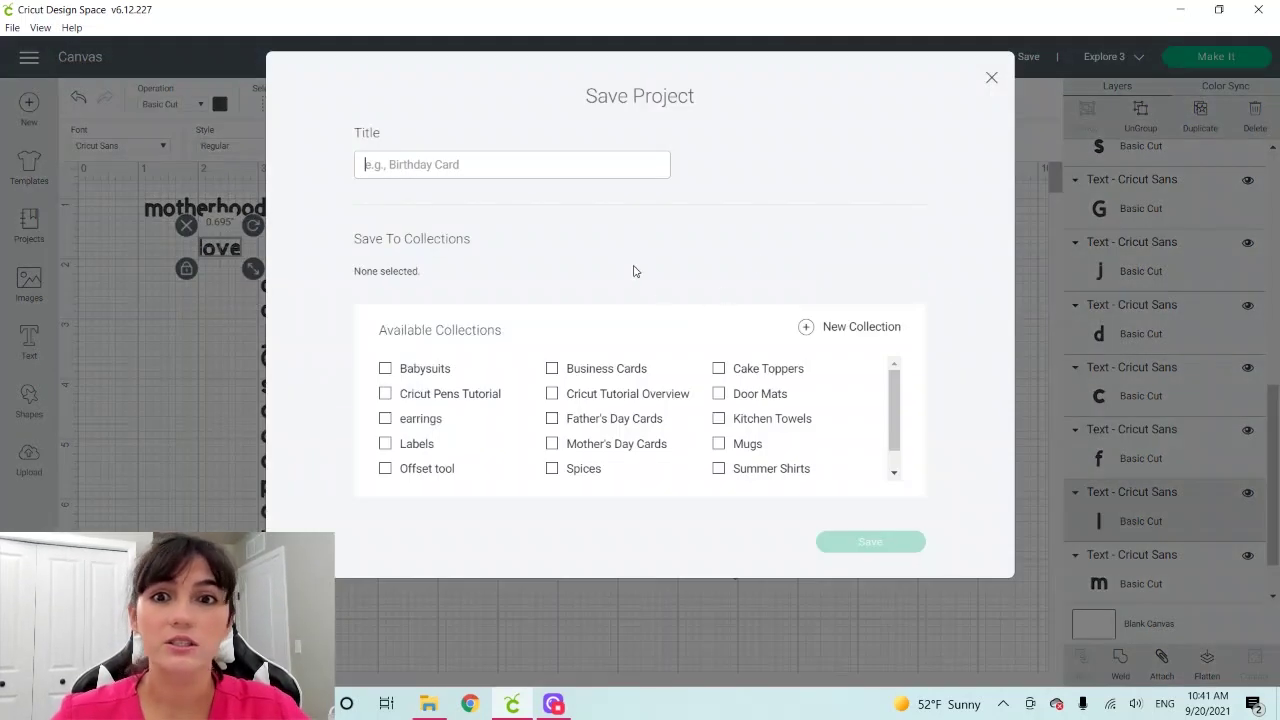
text(Words into Hear)
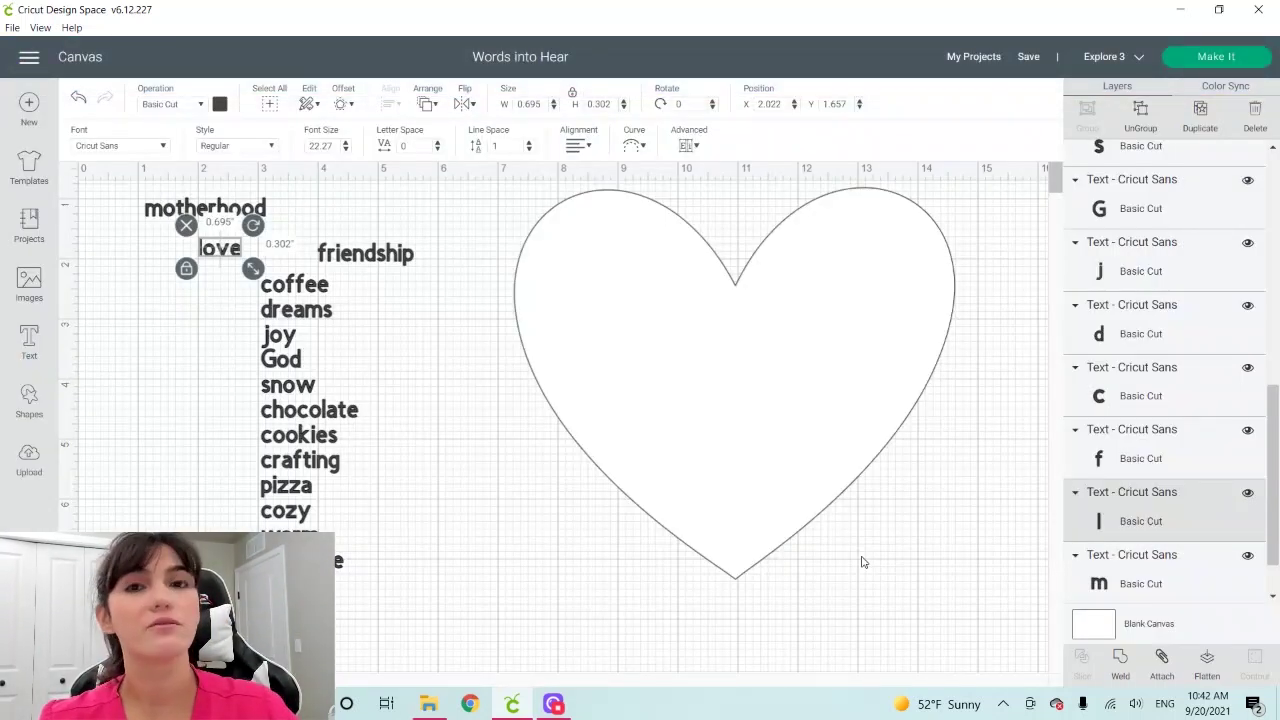
click(344, 257)
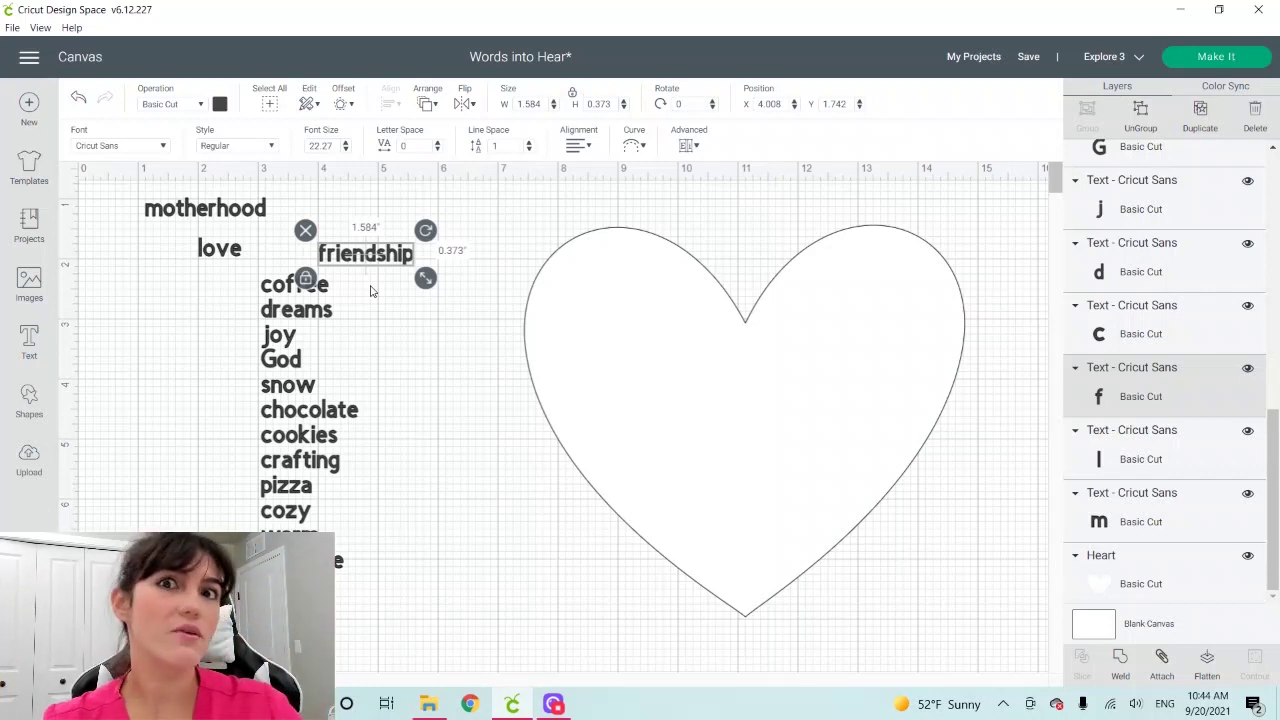
Browse the font list for friendship to find DTC Peach Cakes.
click(120, 145)
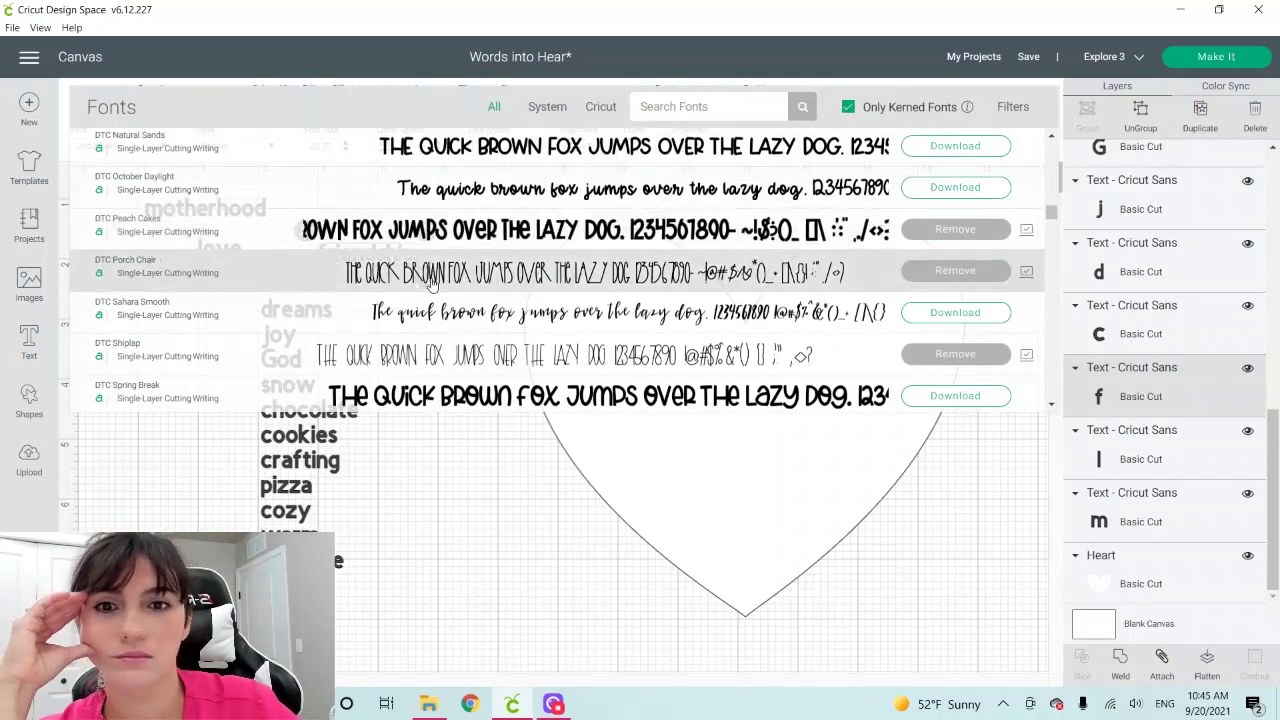
scroll(432, 276, down, 10)
scroll(432, 276, down, 10)
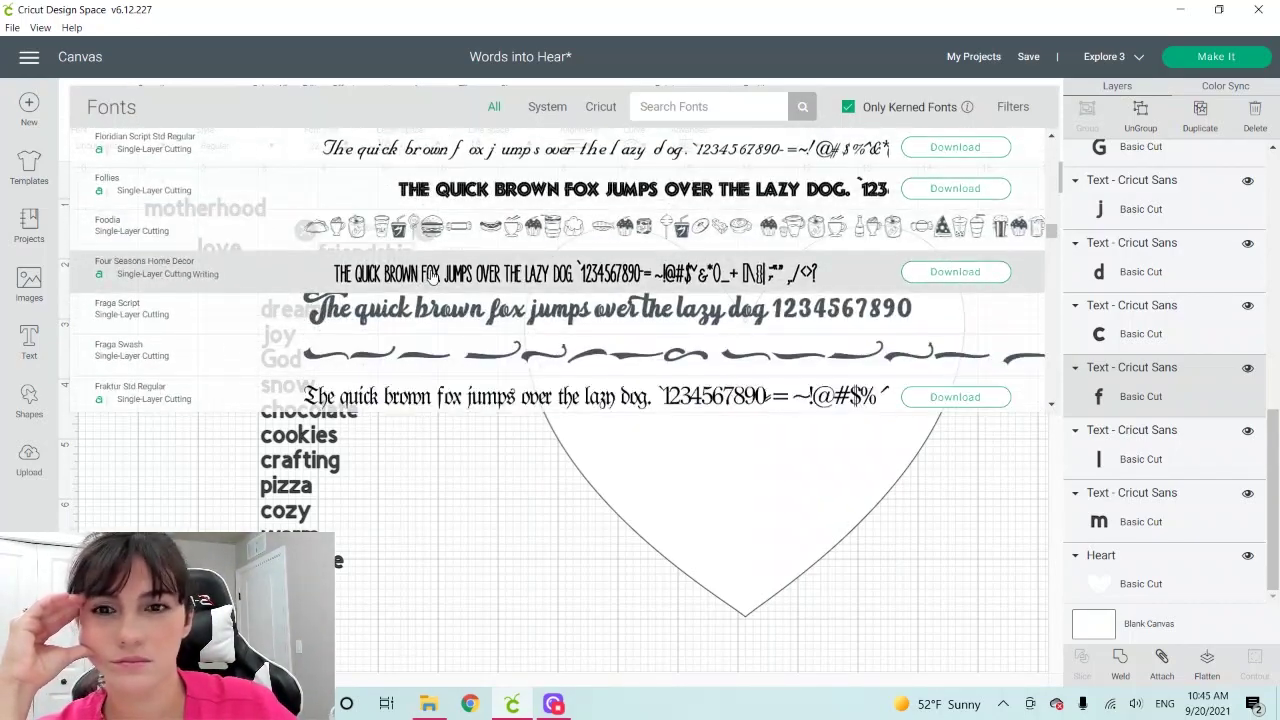
scroll(432, 276, up, 5)
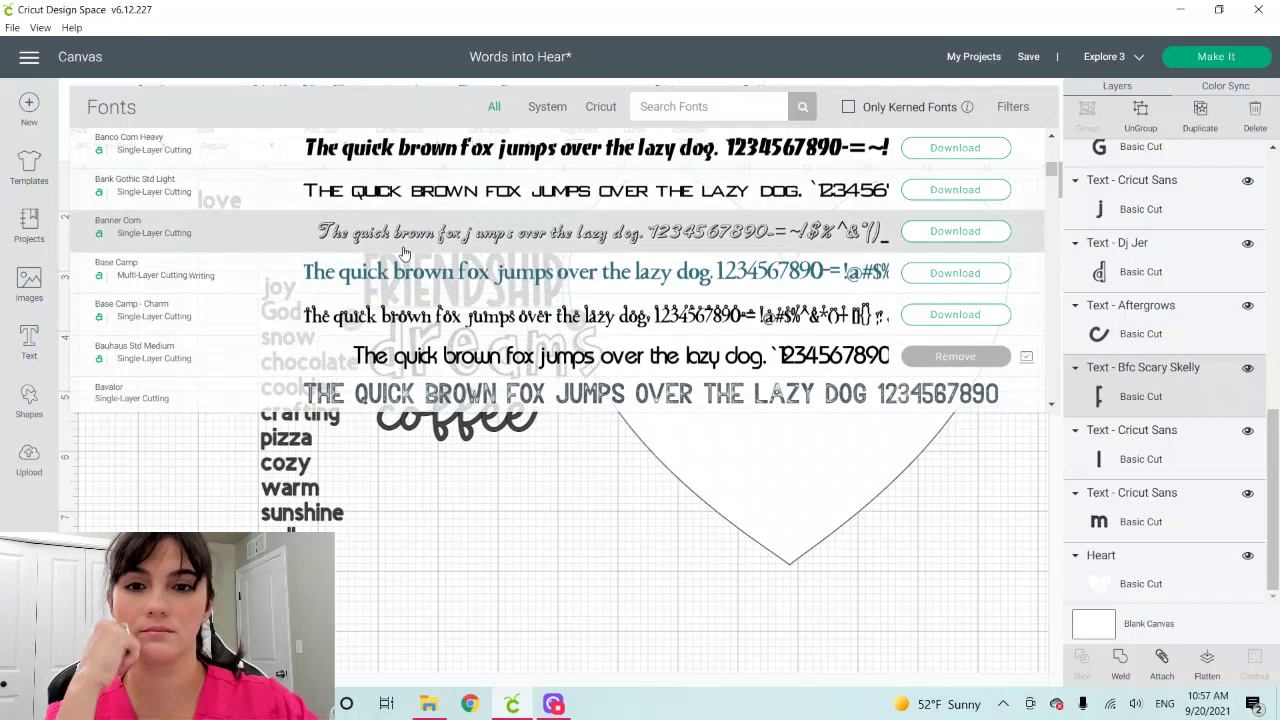
scroll(404, 253, down, 8)
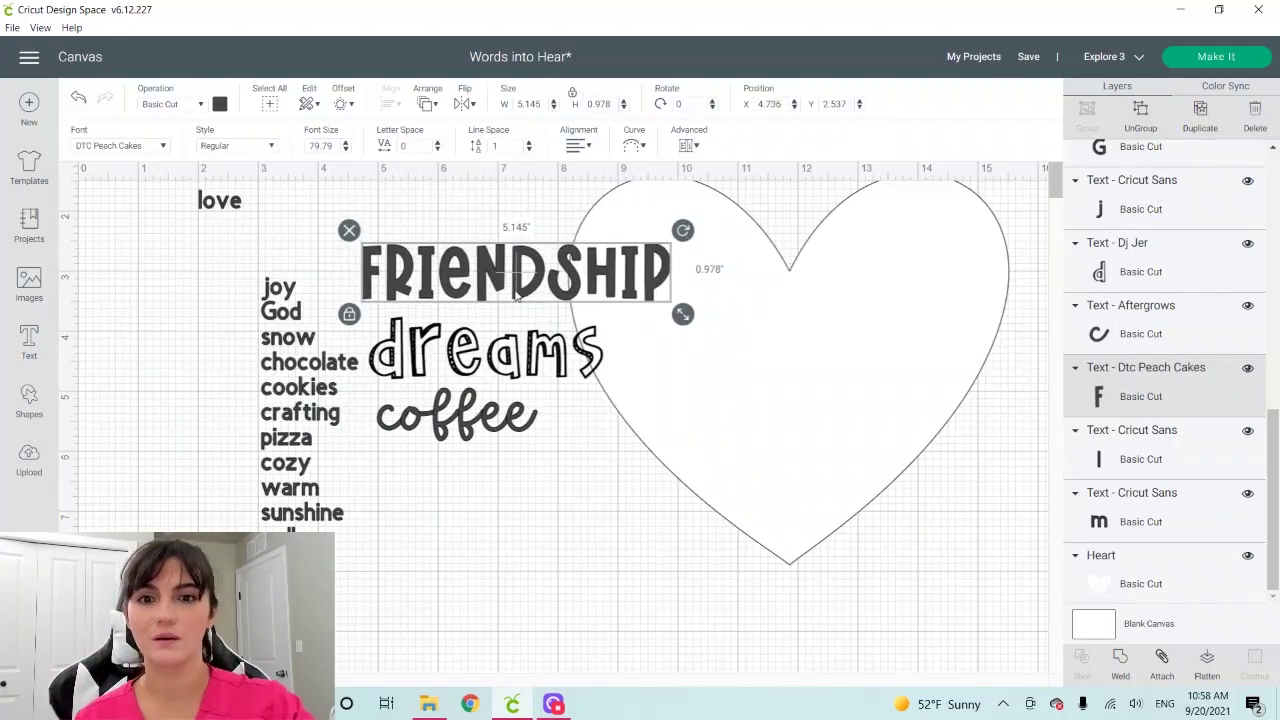
Compare FRIENDSHIP (DTC Peach Cakes), dreams (Dj Jer) and coffee (Aftergrows) by selecting each word.
click(487, 353)
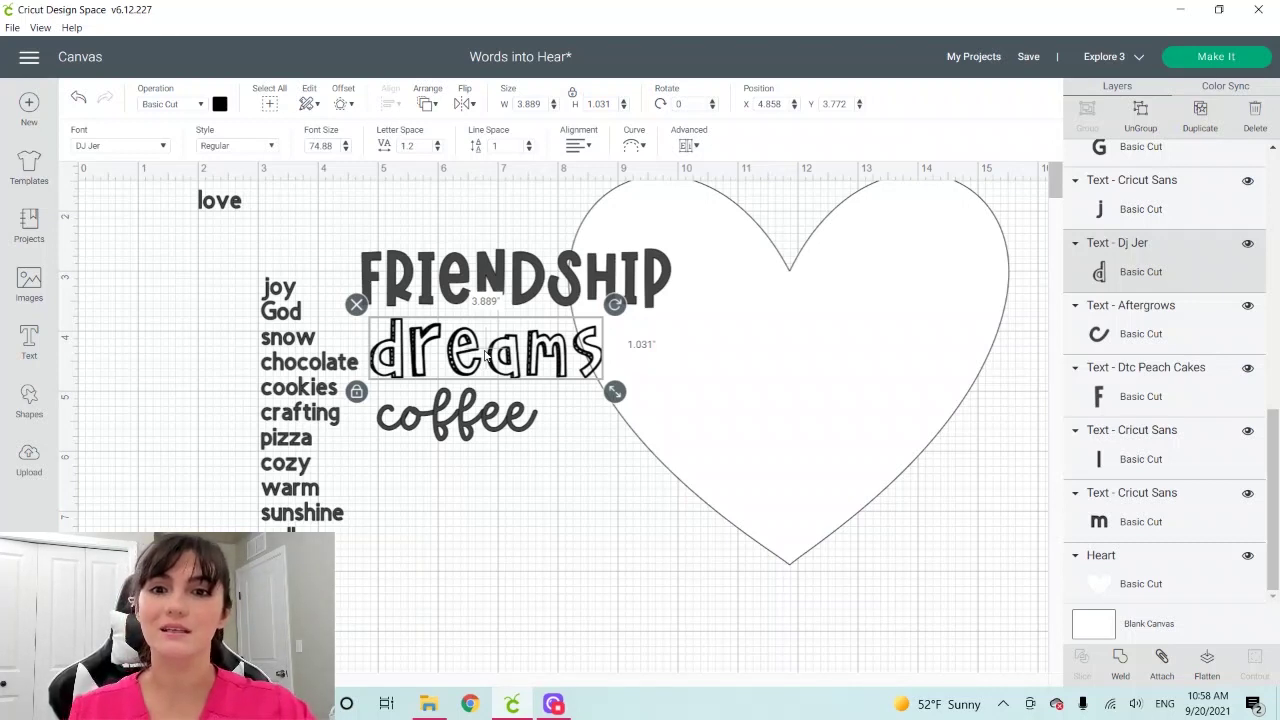
click(430, 285)
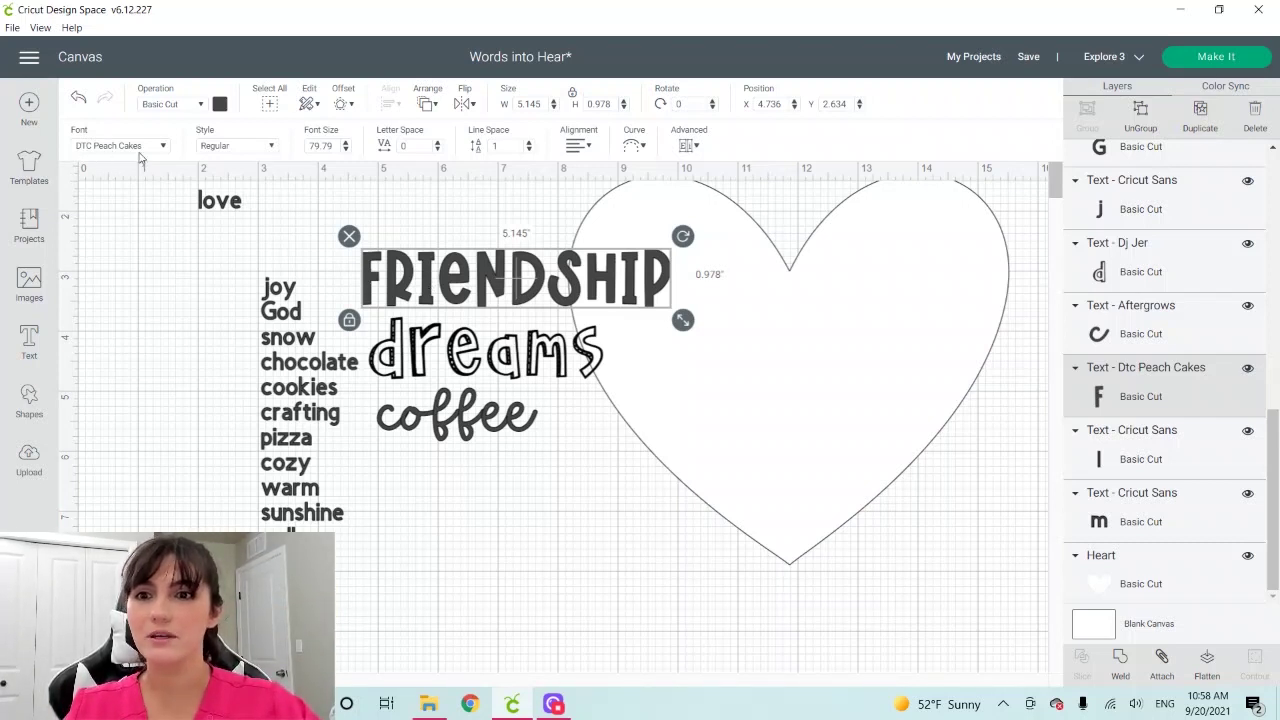
click(508, 365)
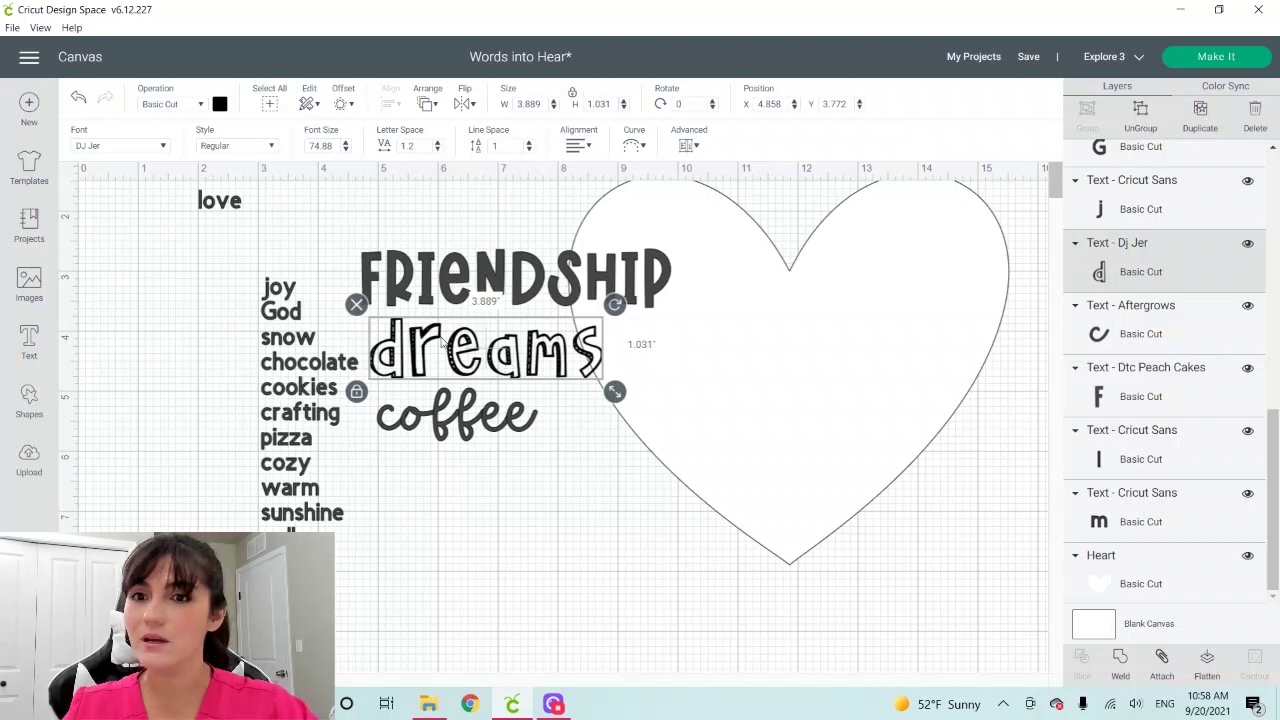
click(453, 440)
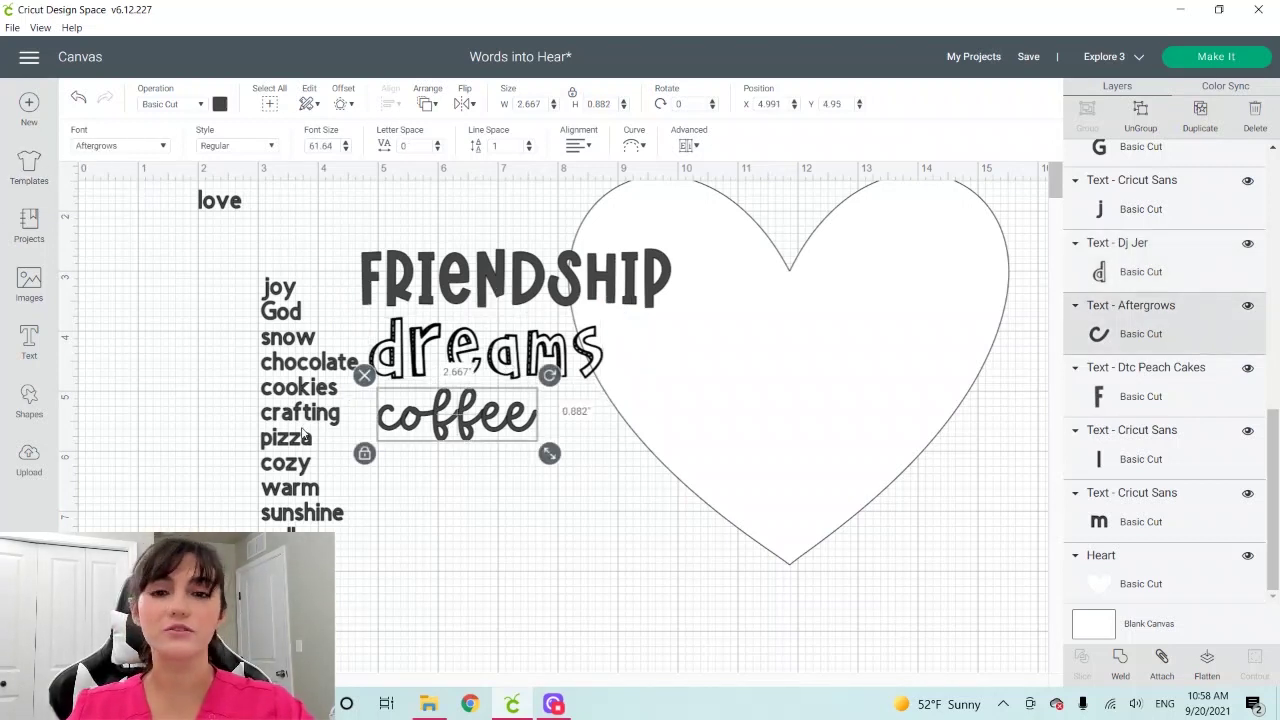
click(456, 272)
click(468, 352)
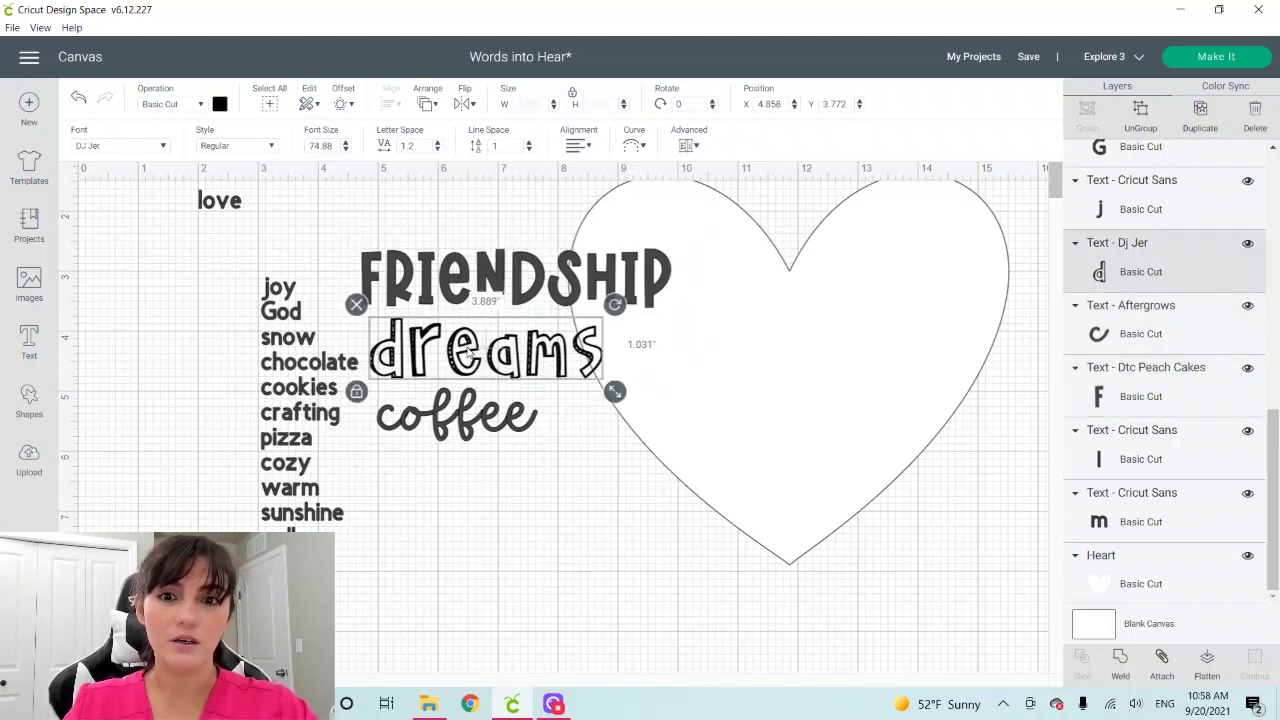
click(450, 420)
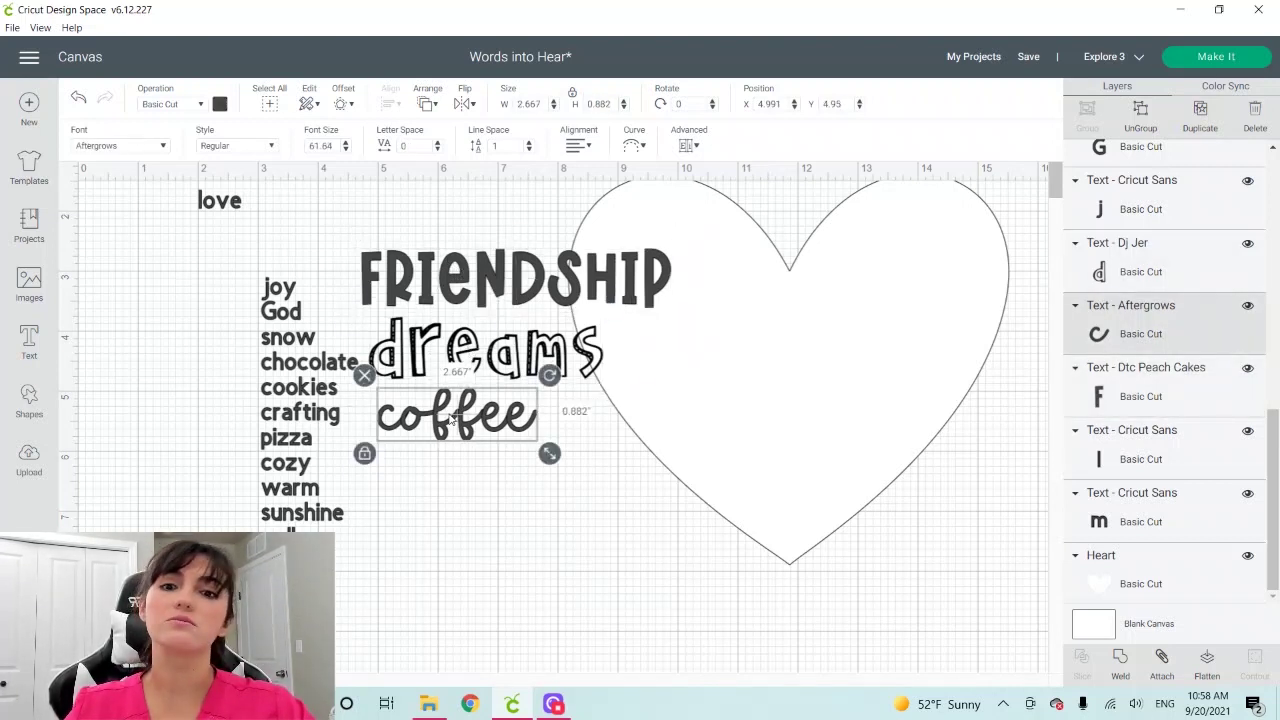
click(571, 466)
scroll(571, 466, down, 1)
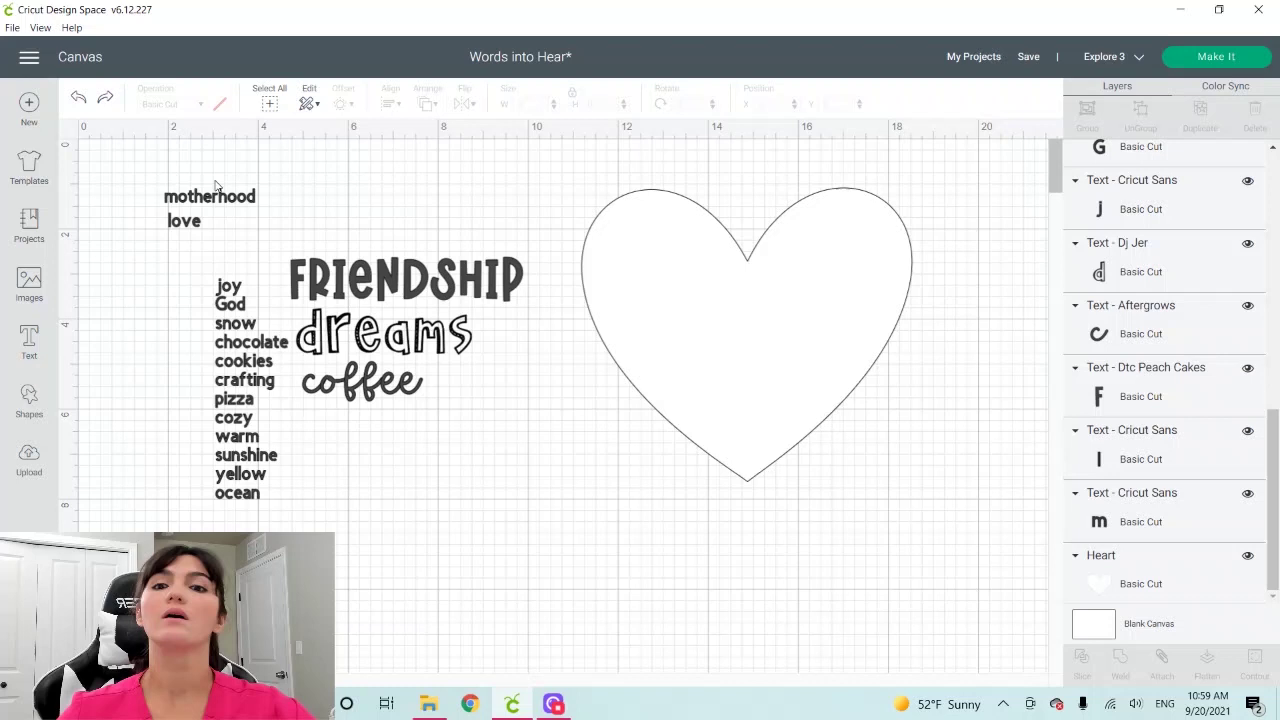
Move motherhood below the other words and search the fonts for Peach and Aftergrows.
drag(405, 237, 416, 414)
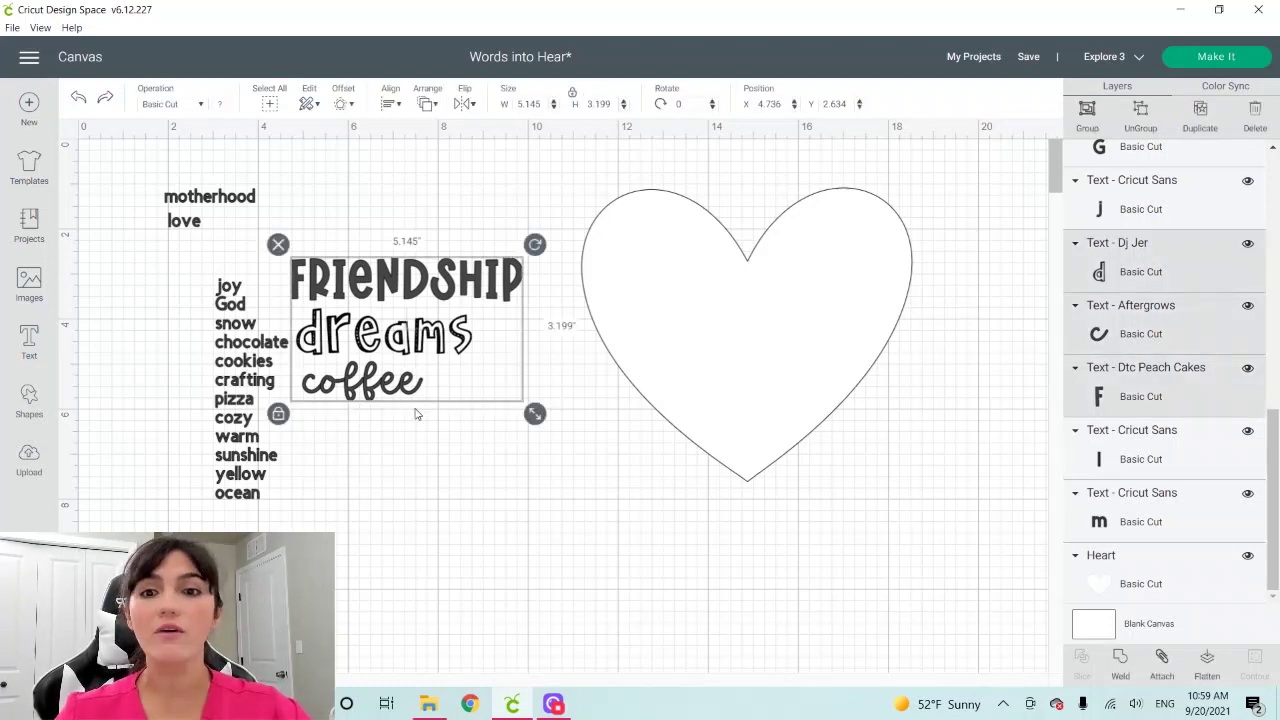
click(140, 235)
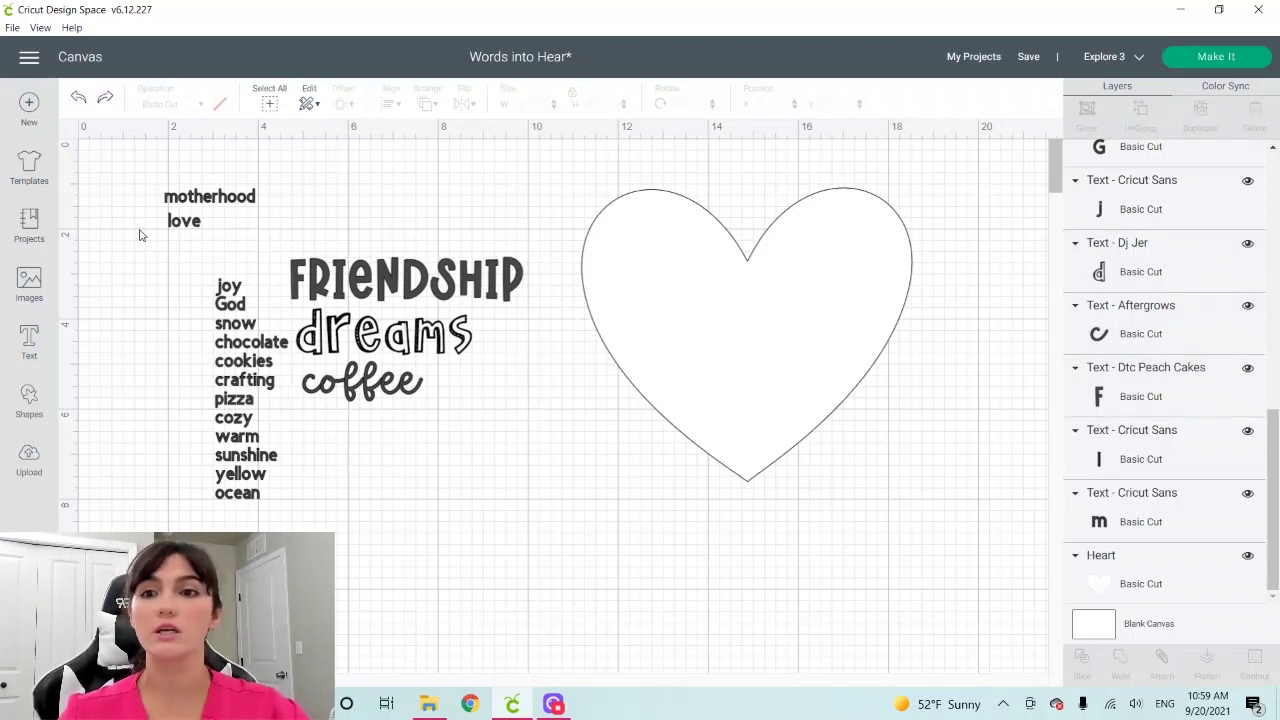
click(196, 193)
drag(196, 193, 486, 477)
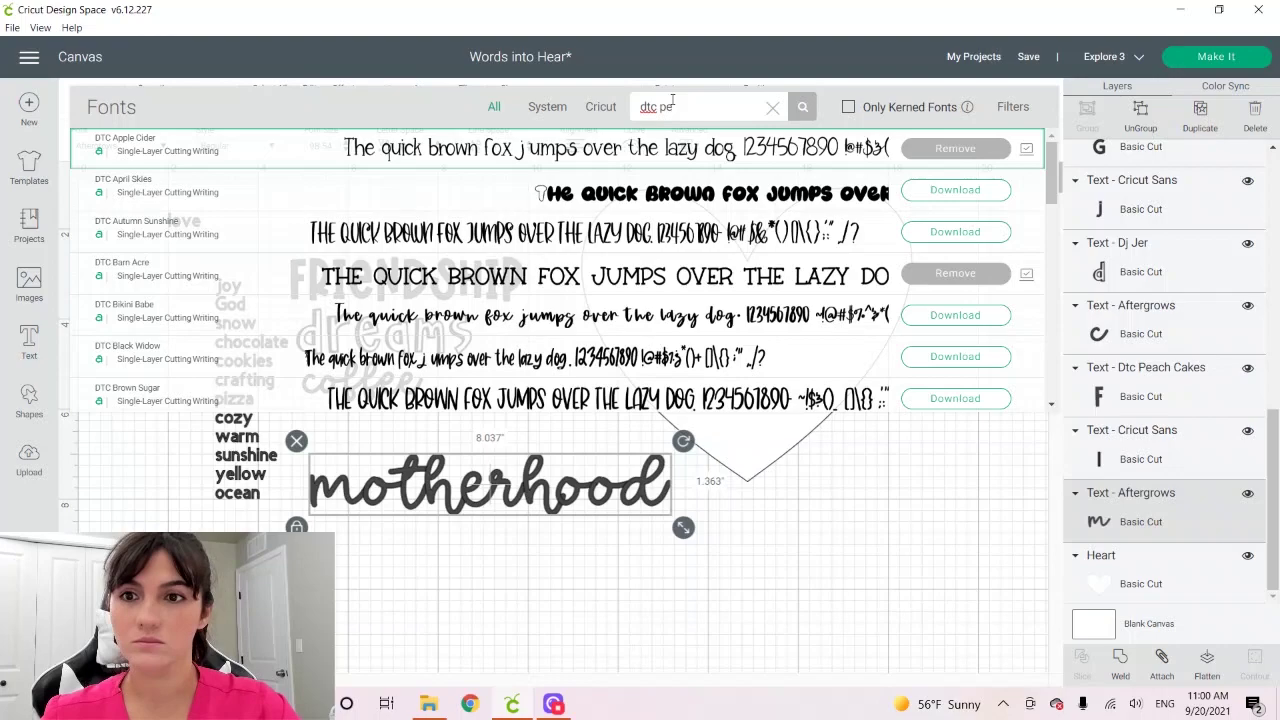
click(118, 145)
text(afte)
text(peach)
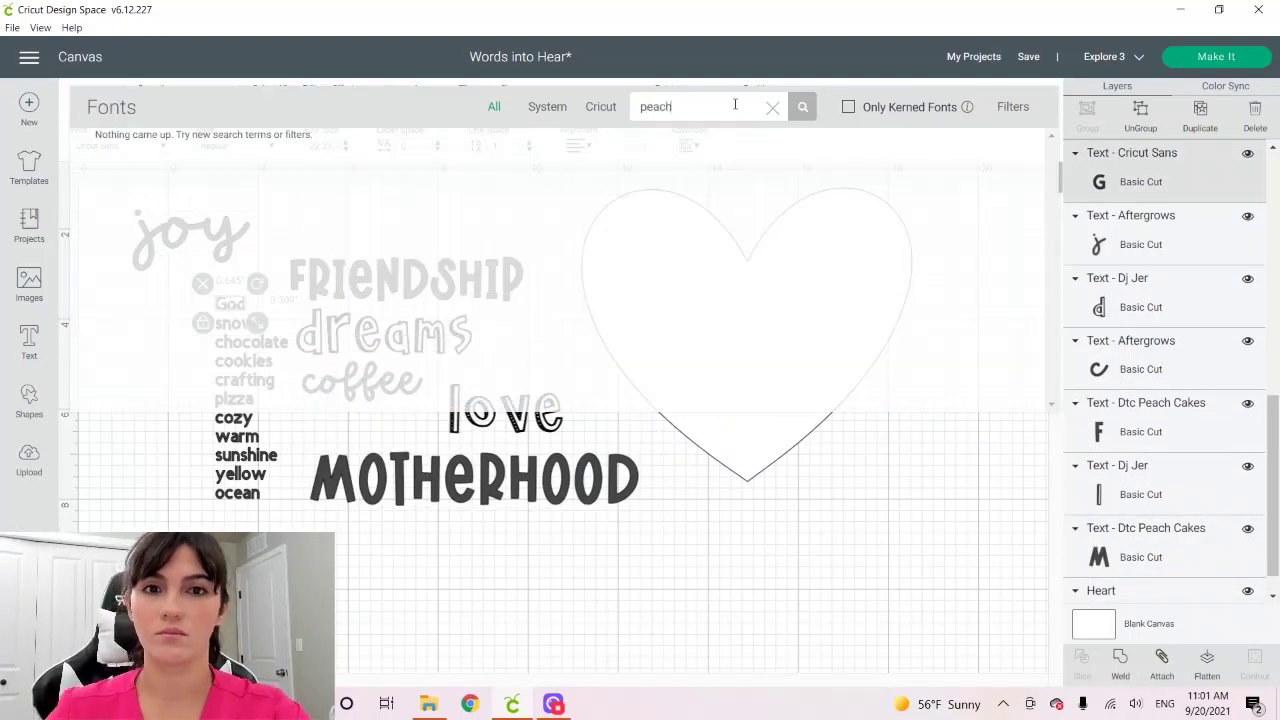
text(after g)
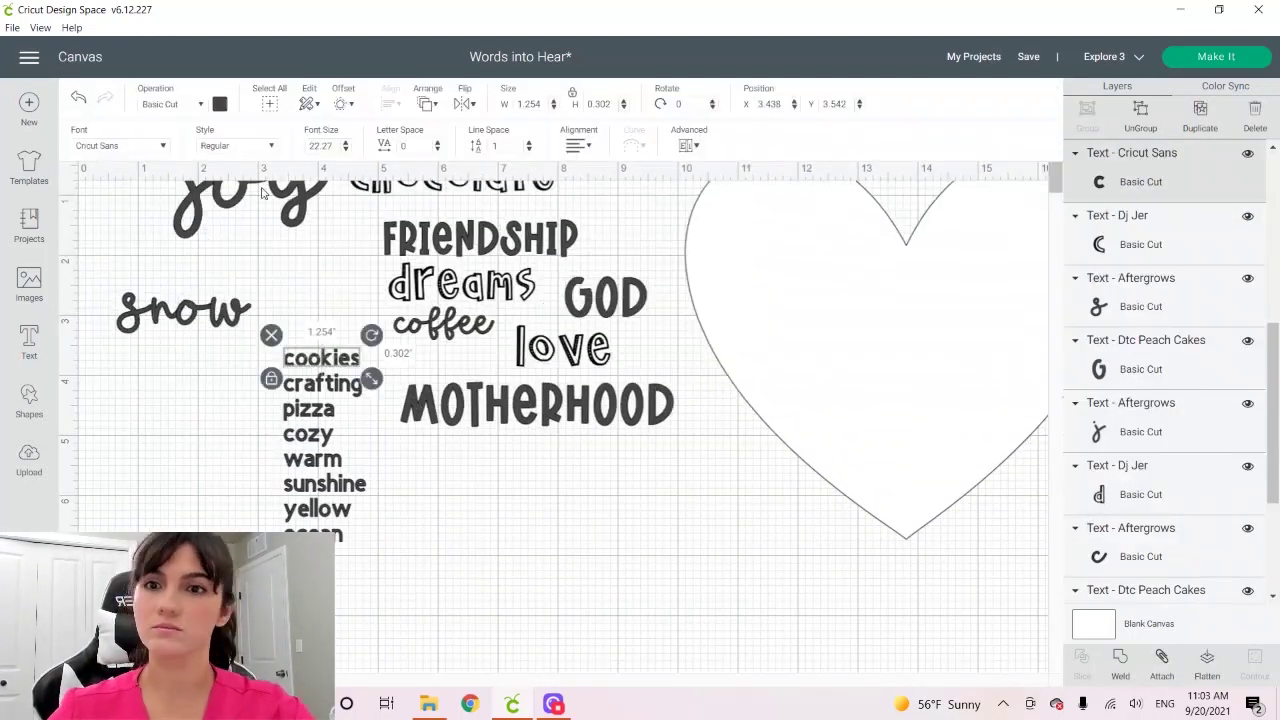
Move cookies beside snow and set ocean in Aftergrows, about 2 inches wide.
drag(320, 357, 307, 268)
click(118, 145)
click(118, 145)
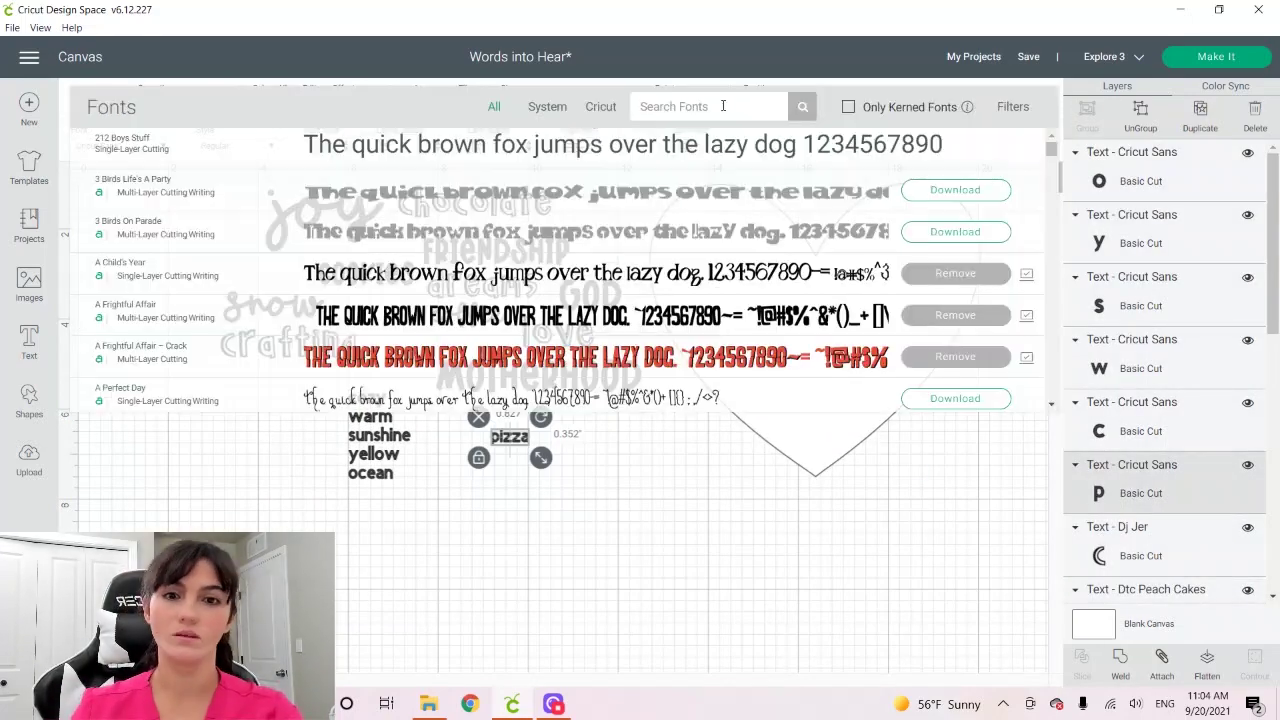
text(after)
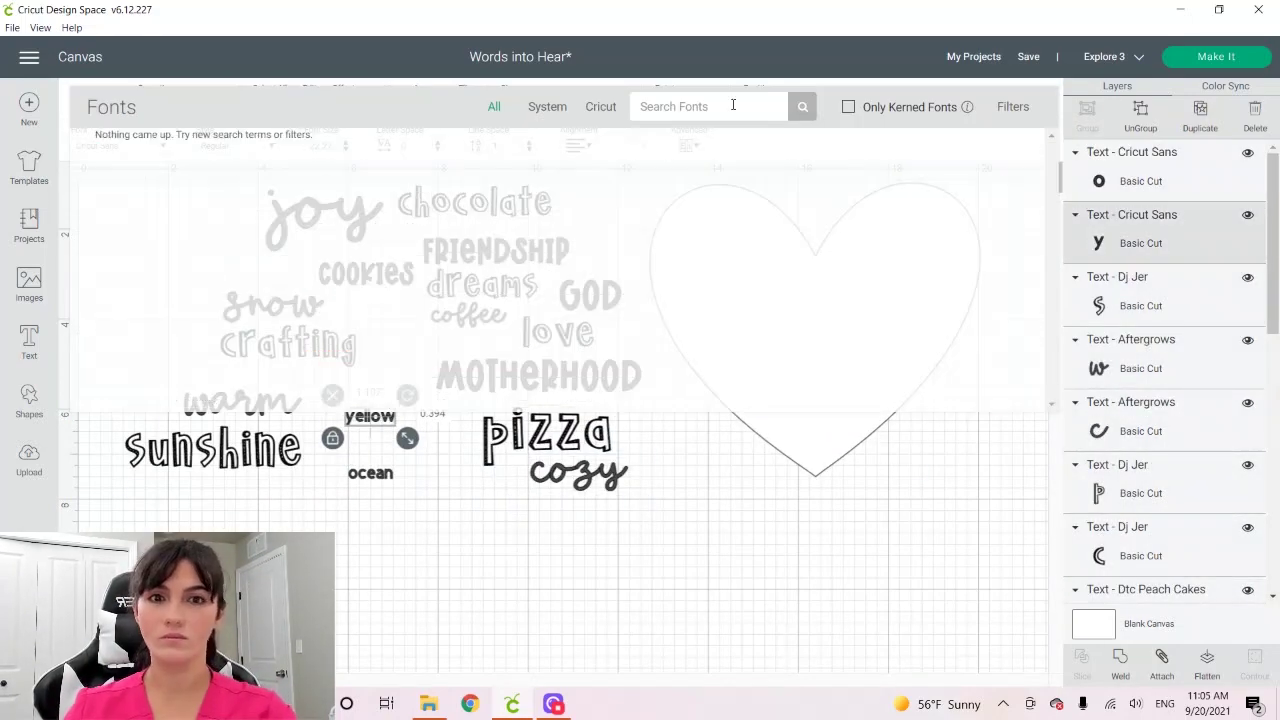
click(388, 467)
click(118, 145)
click(130, 150)
drag(422, 484, 441, 474)
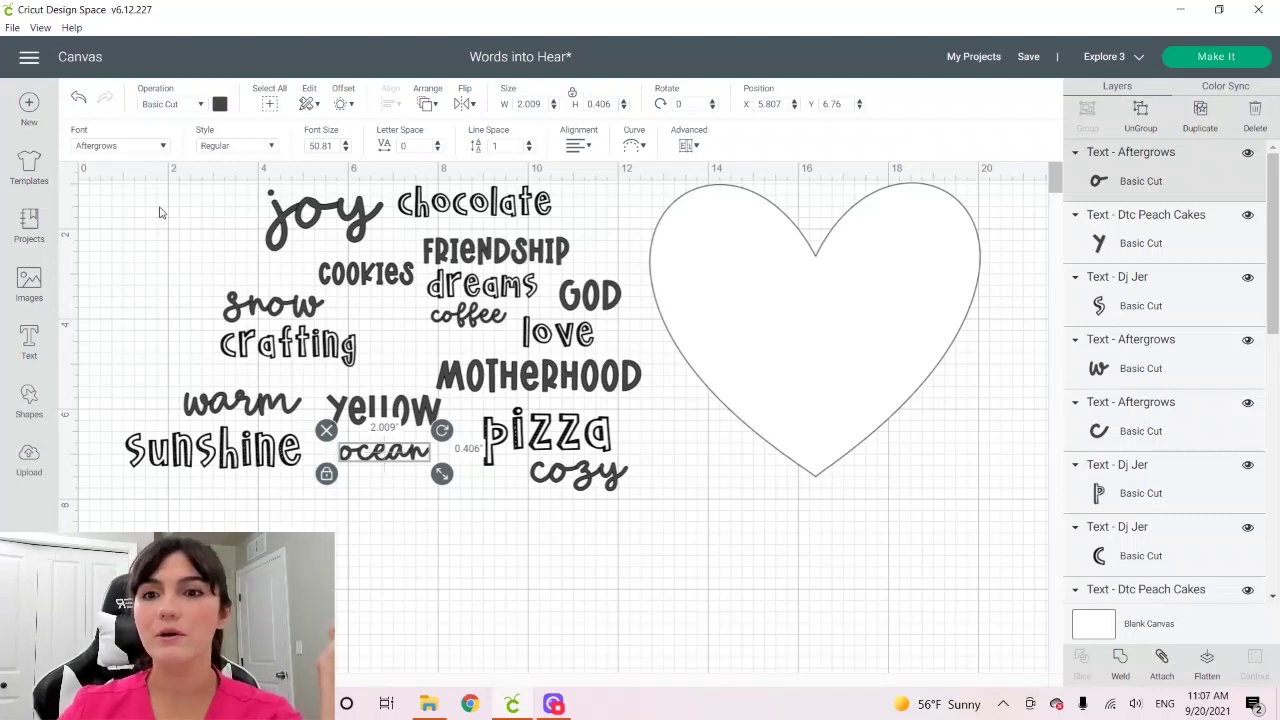
Align all the words flush-left in one stack and move the heart left toward them.
drag(160, 207, 631, 482)
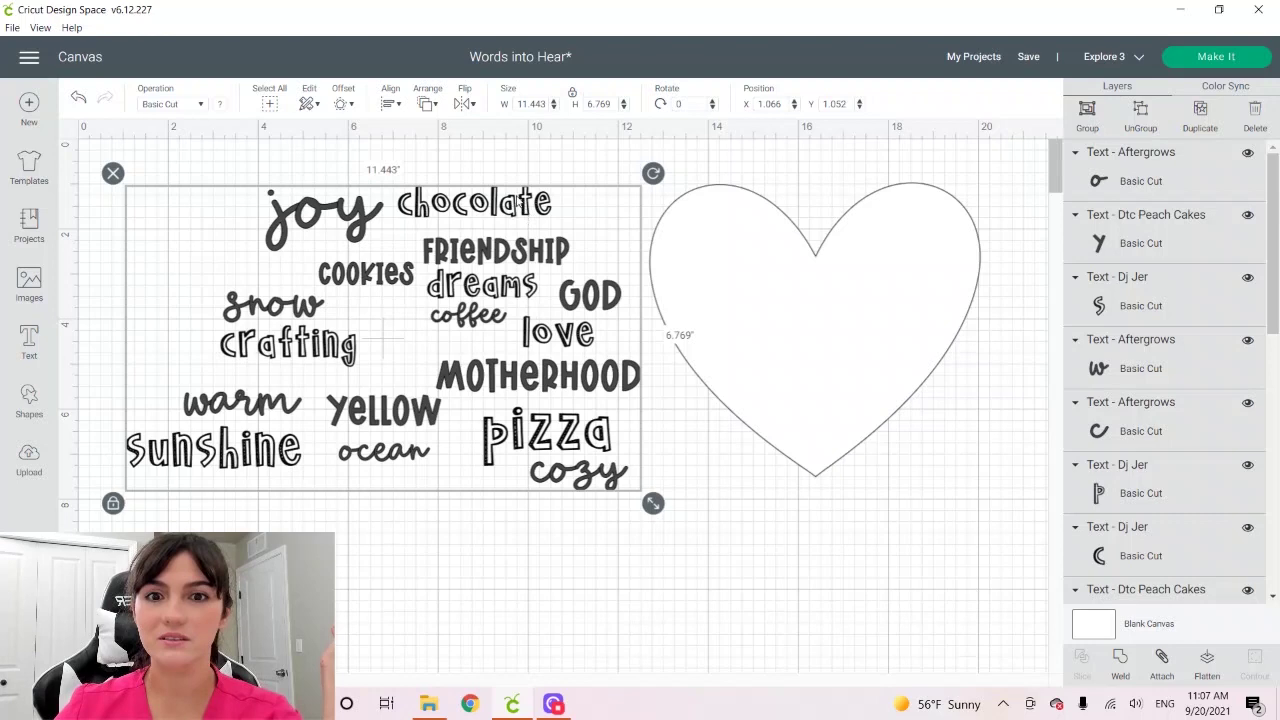
drag(521, 200, 473, 184)
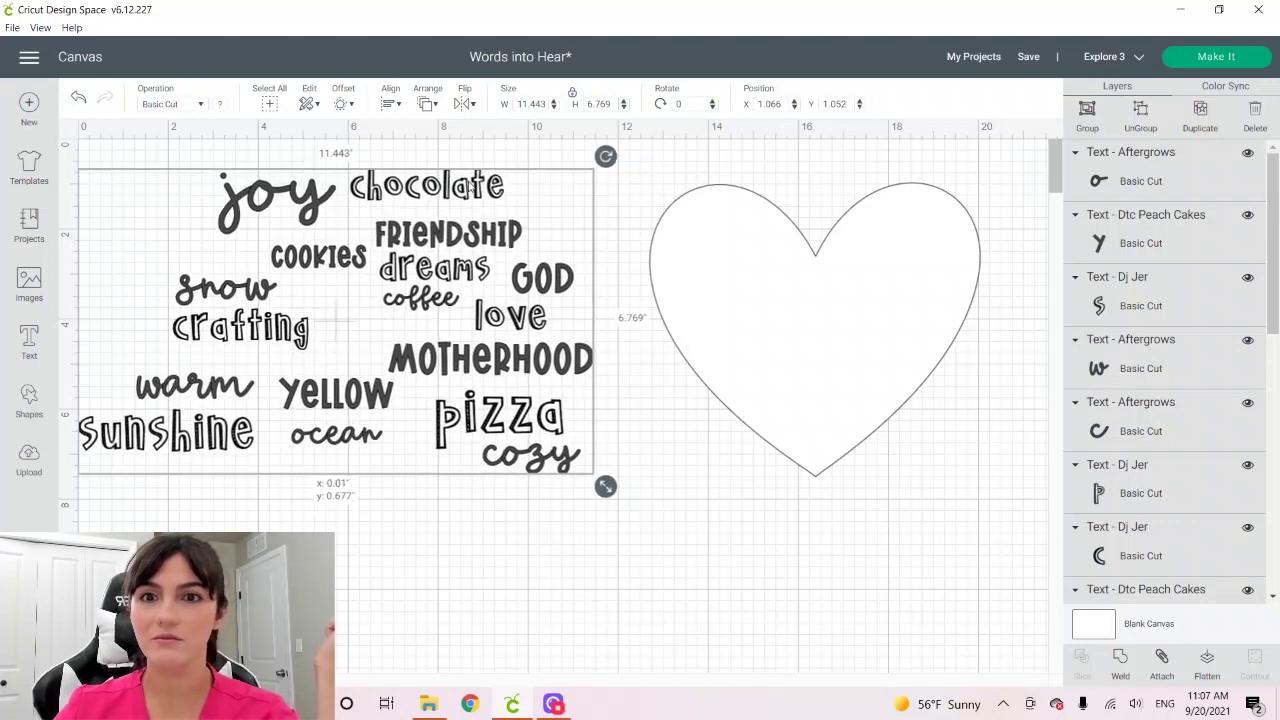
click(392, 104)
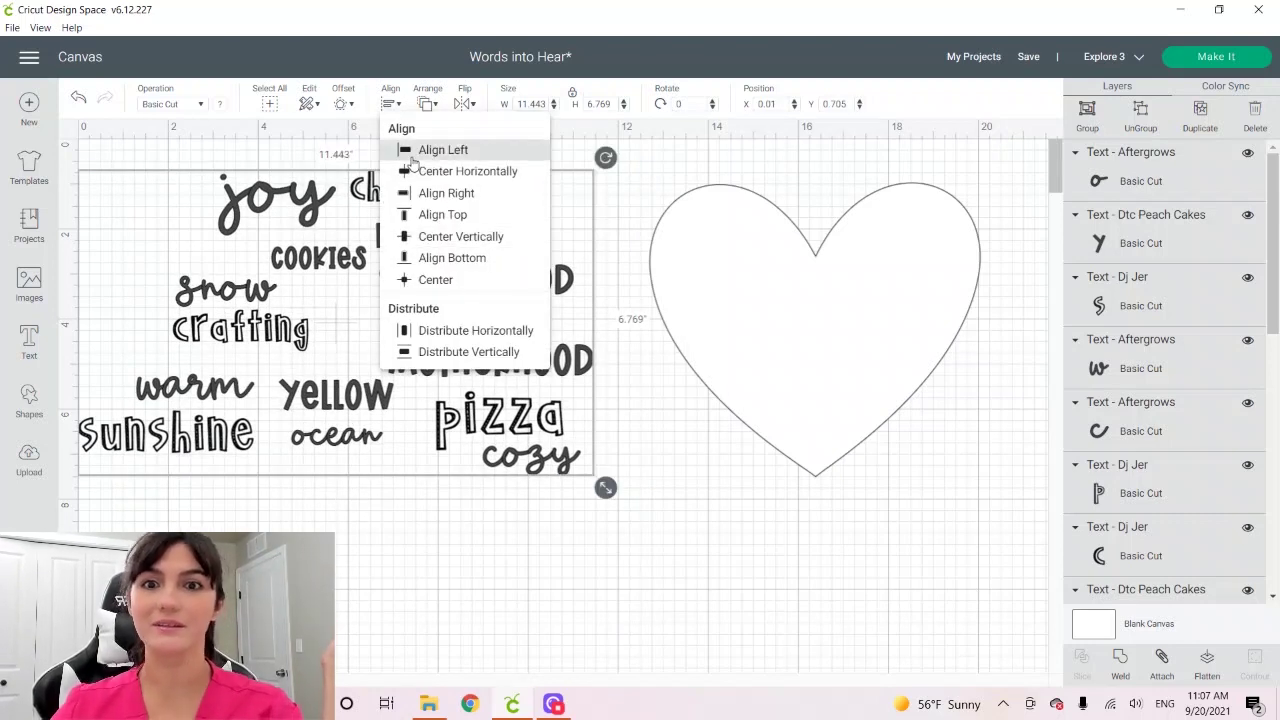
click(412, 156)
drag(100, 305, 232, 295)
click(506, 334)
drag(691, 309, 540, 271)
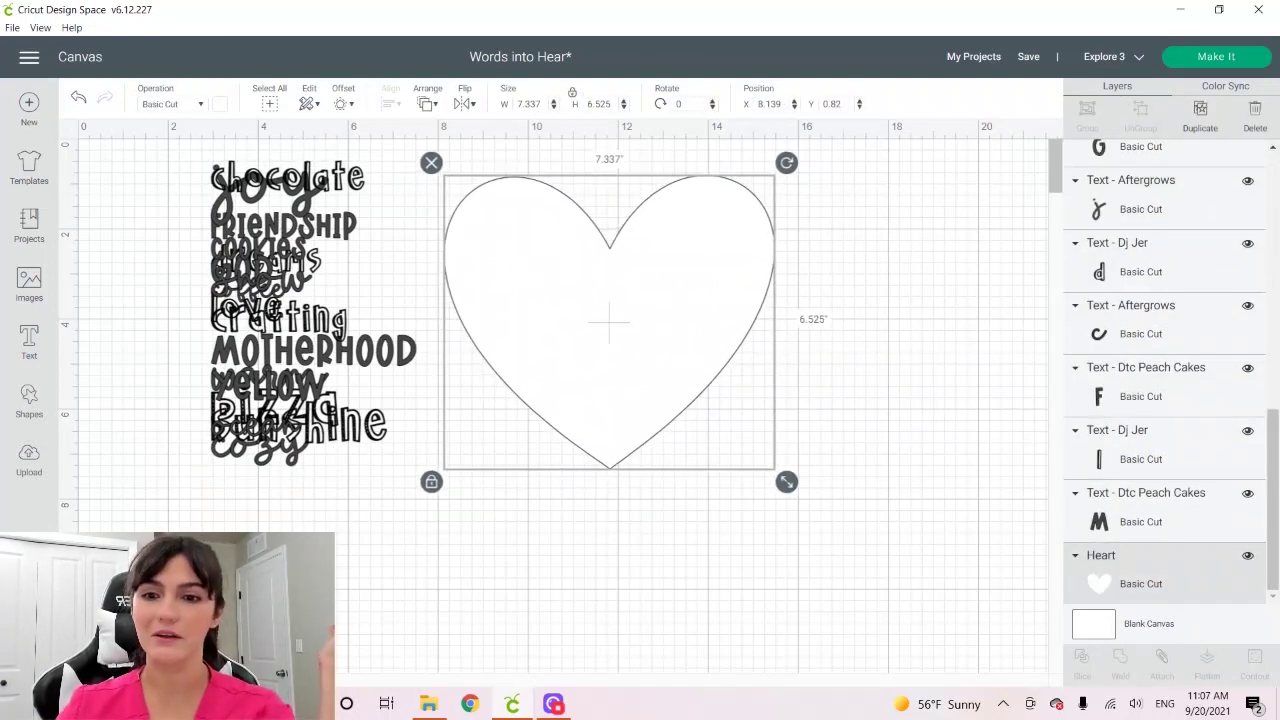
scroll(555, 395, up, 1)
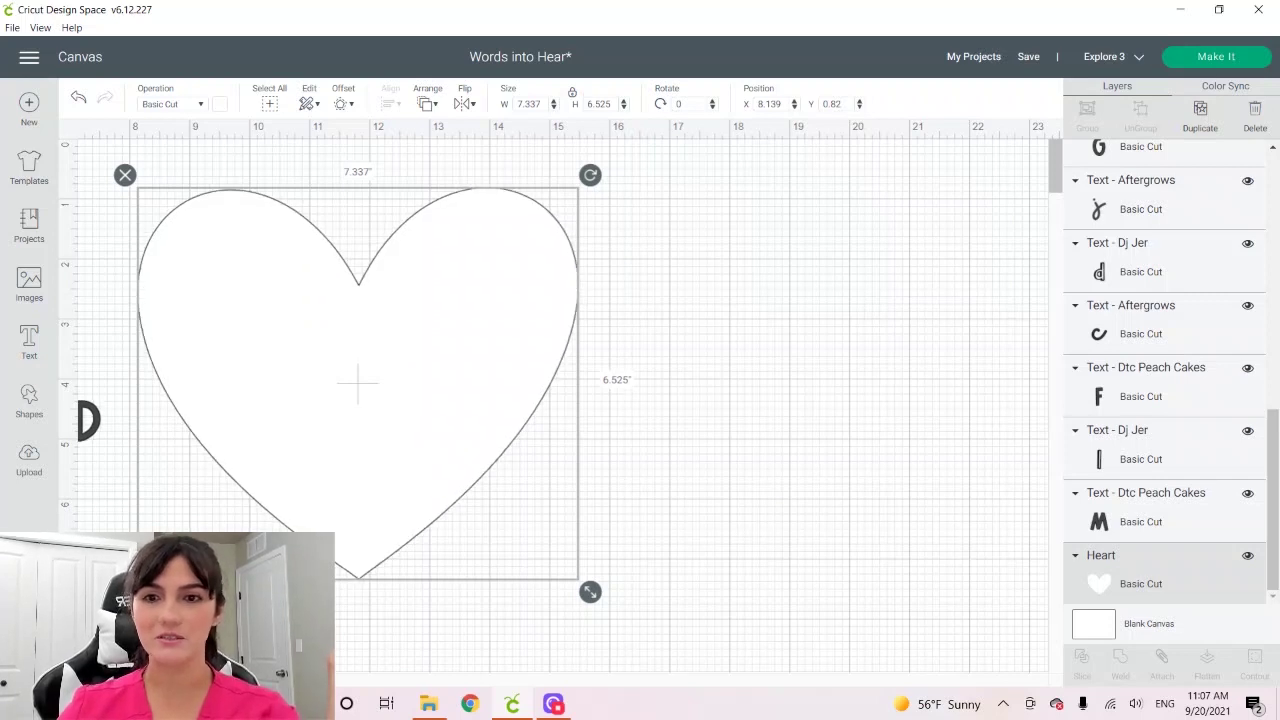
scroll(358, 383, right, 5)
scroll(560, 400, left, 5)
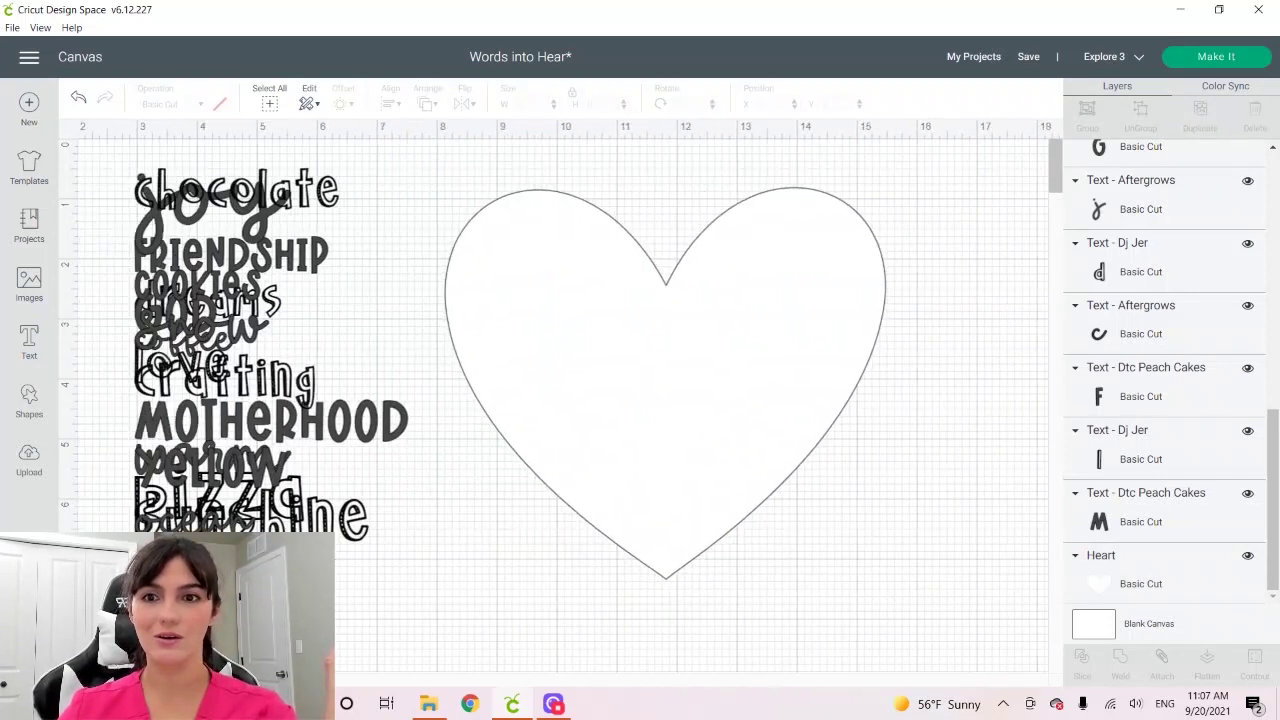
scroll(651, 431, right, 1)
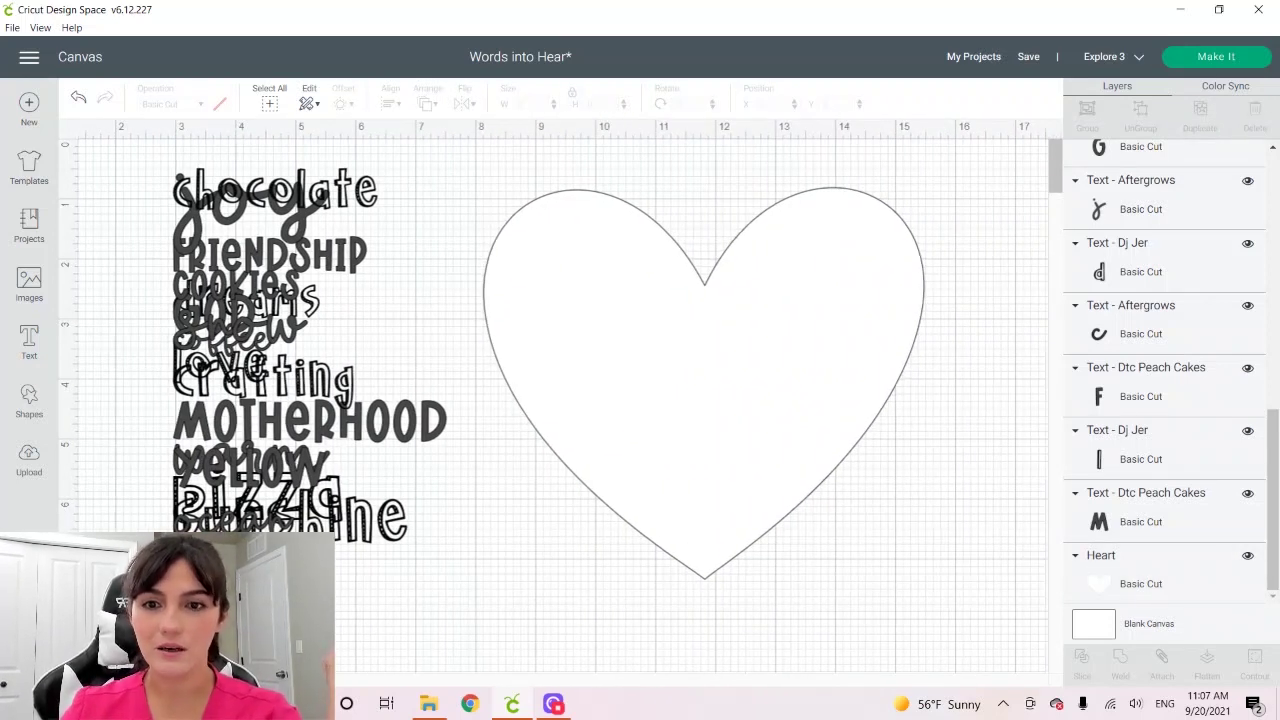
Fill all the stacked words with black.
click(651, 431)
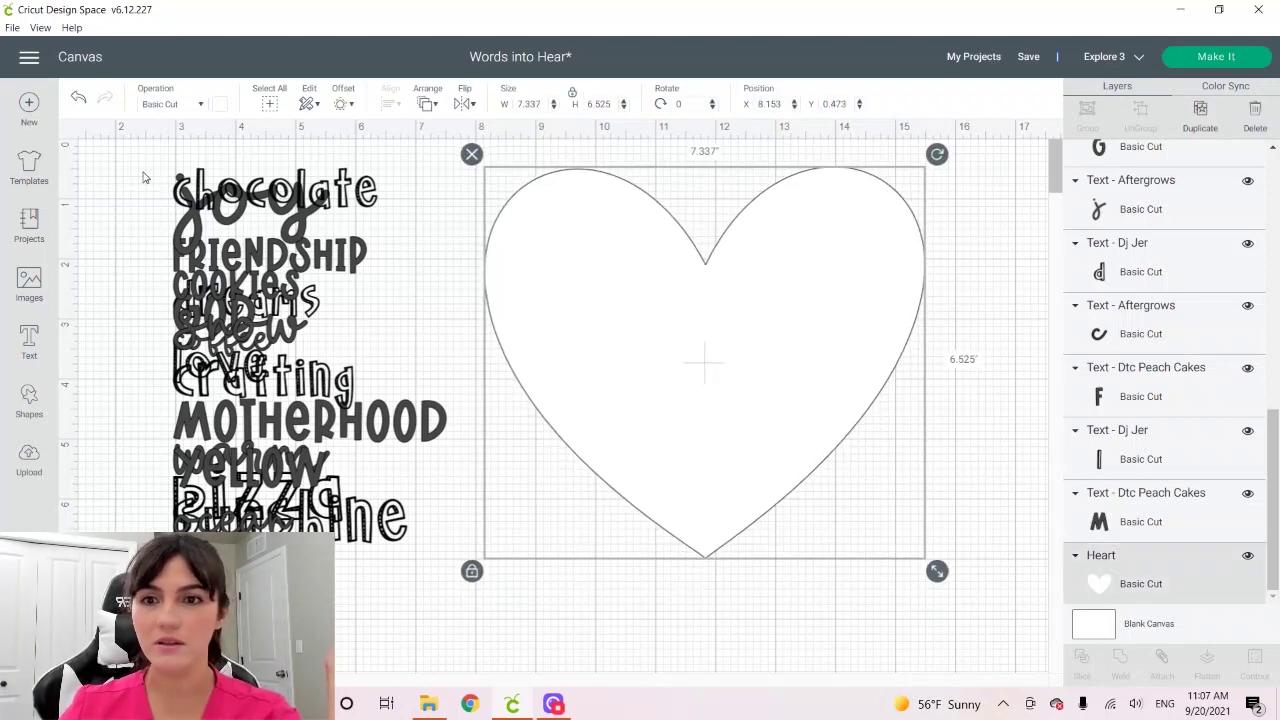
drag(147, 173, 410, 575)
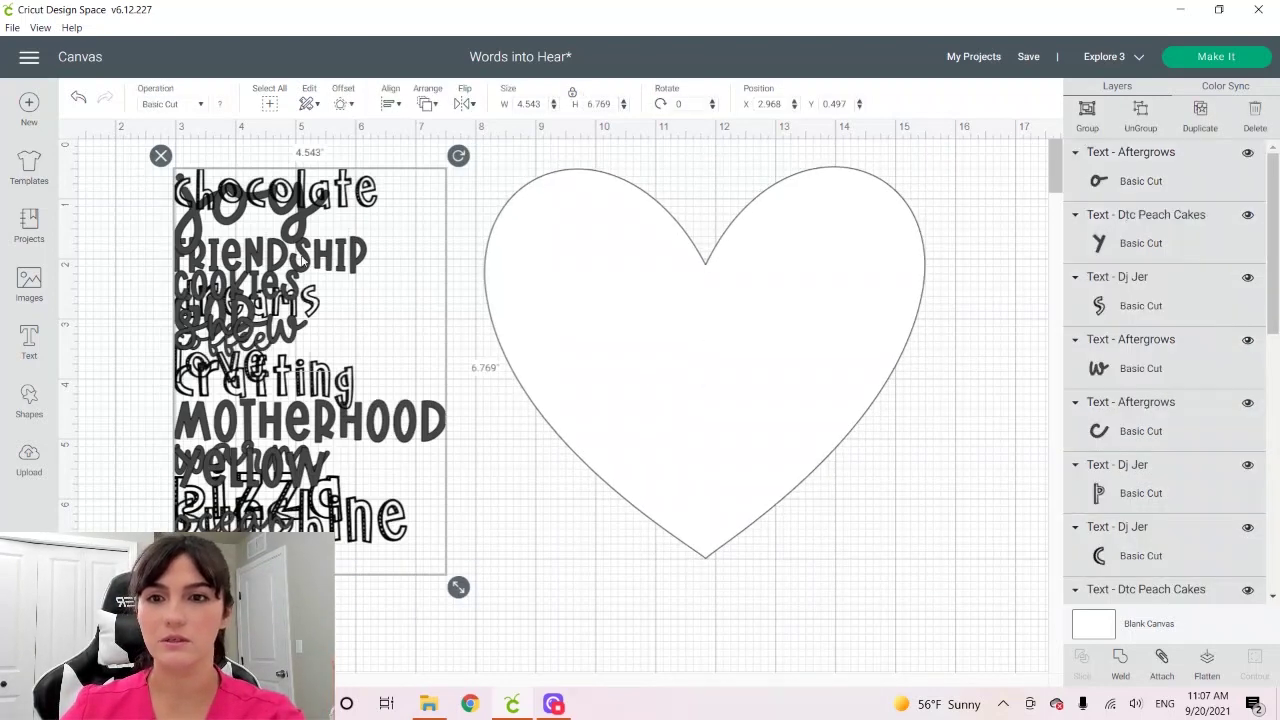
click(219, 105)
click(279, 185)
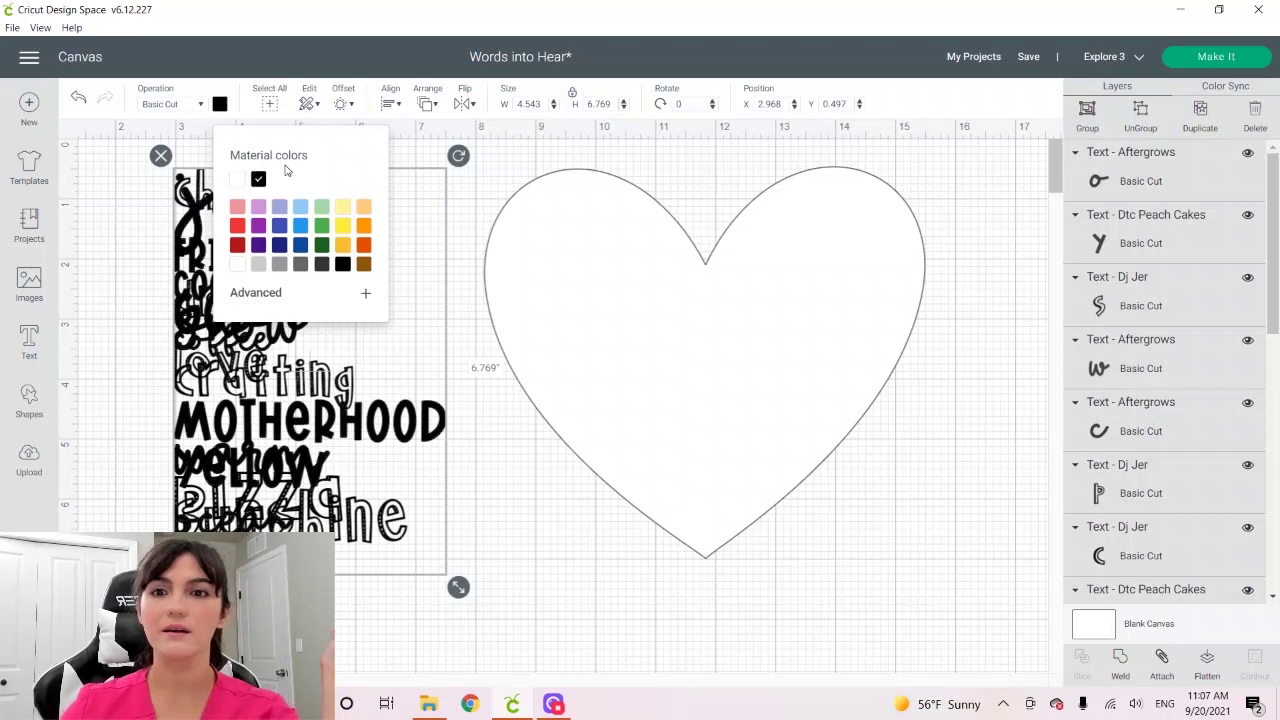
click(170, 278)
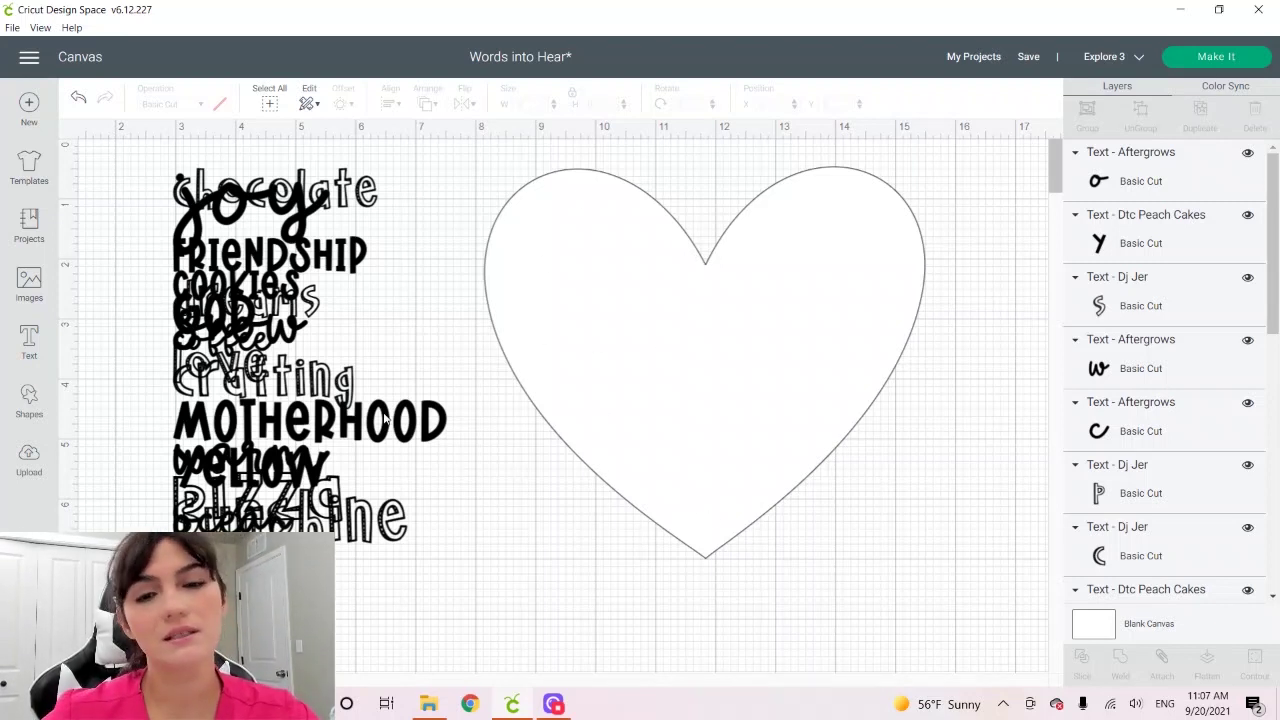
Place MOTHERHOOD on the heart's lower-right edge, tilted about 45 degrees and curved.
drag(385, 418, 777, 348)
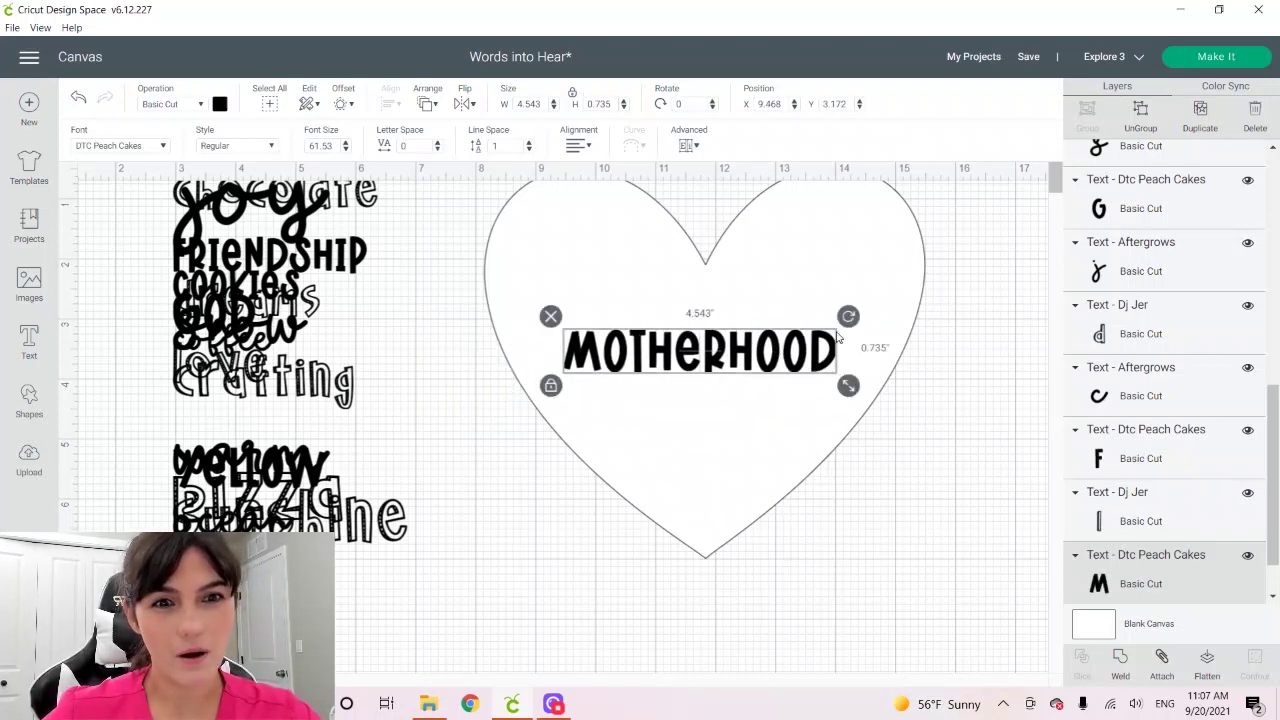
drag(848, 316, 718, 308)
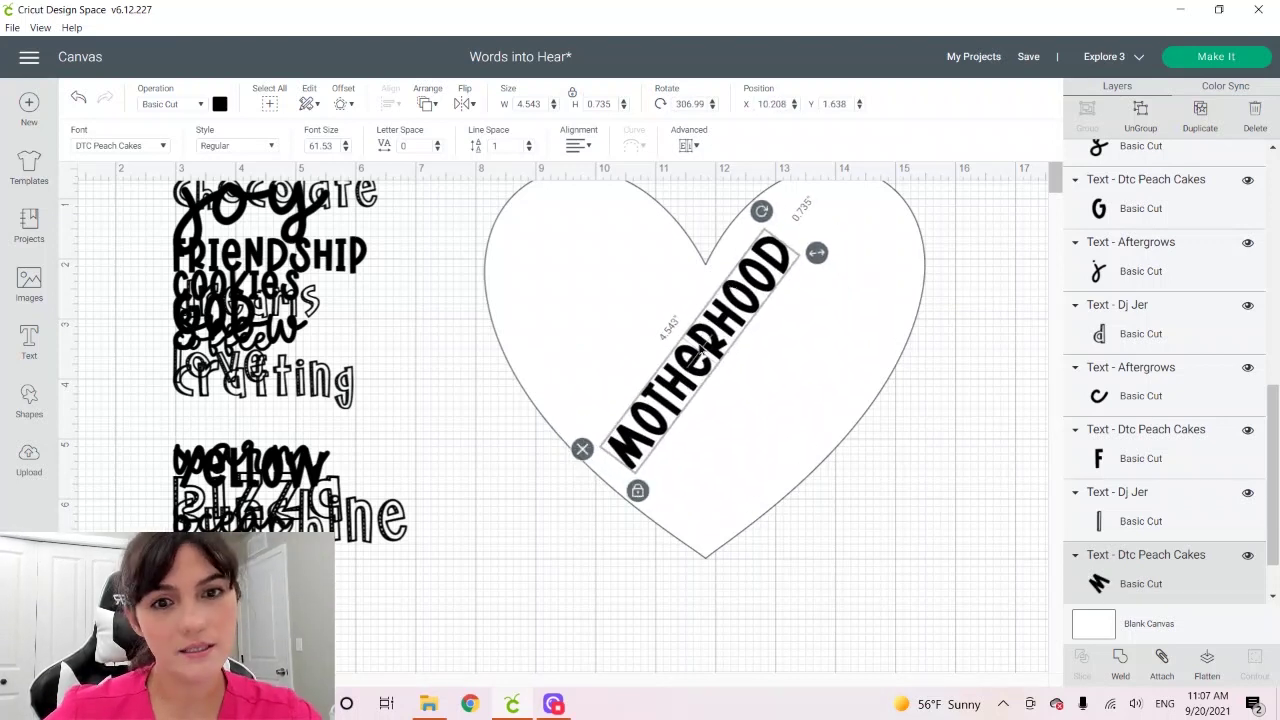
drag(700, 350, 802, 393)
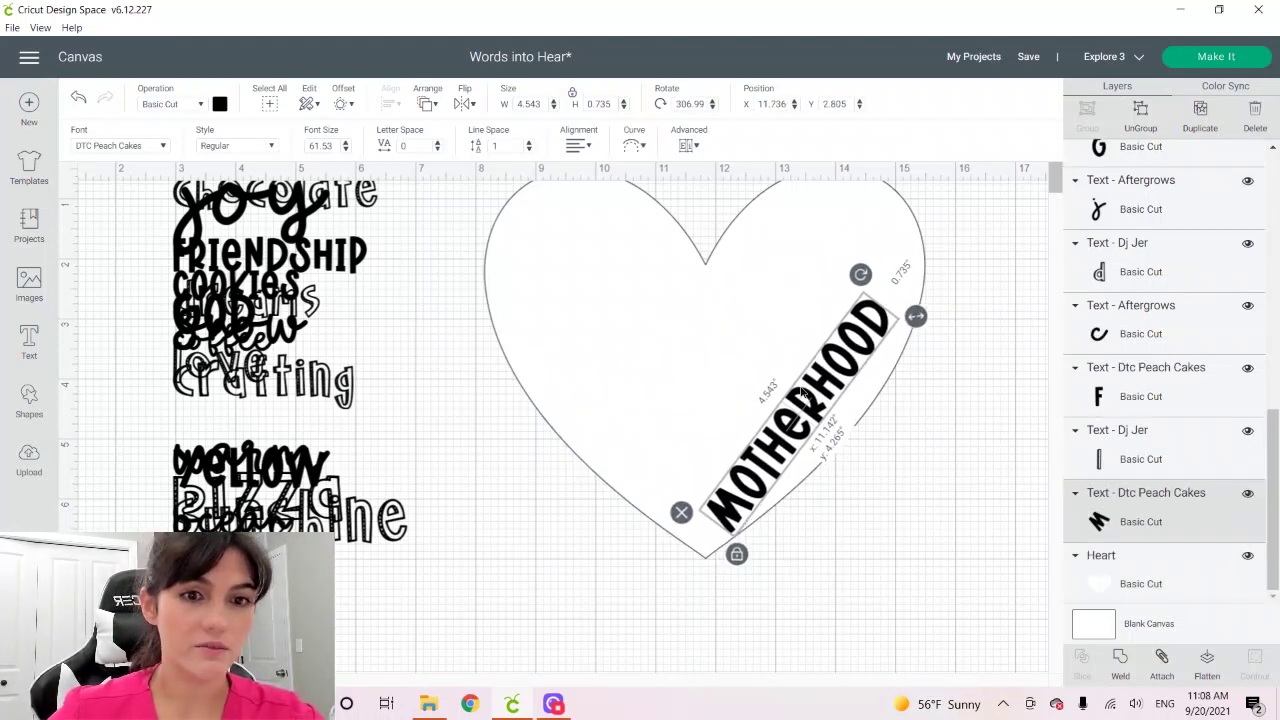
click(632, 145)
drag(595, 191, 570, 191)
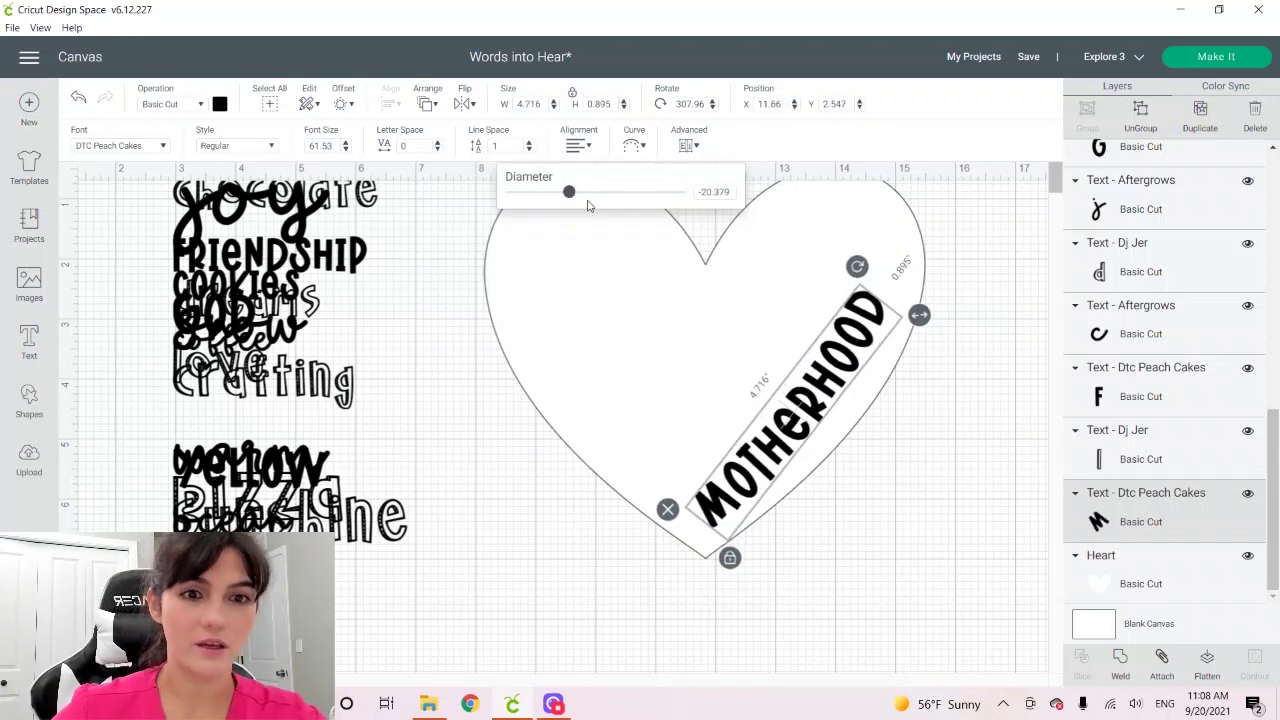
drag(818, 403, 811, 426)
drag(849, 289, 860, 307)
drag(830, 391, 838, 394)
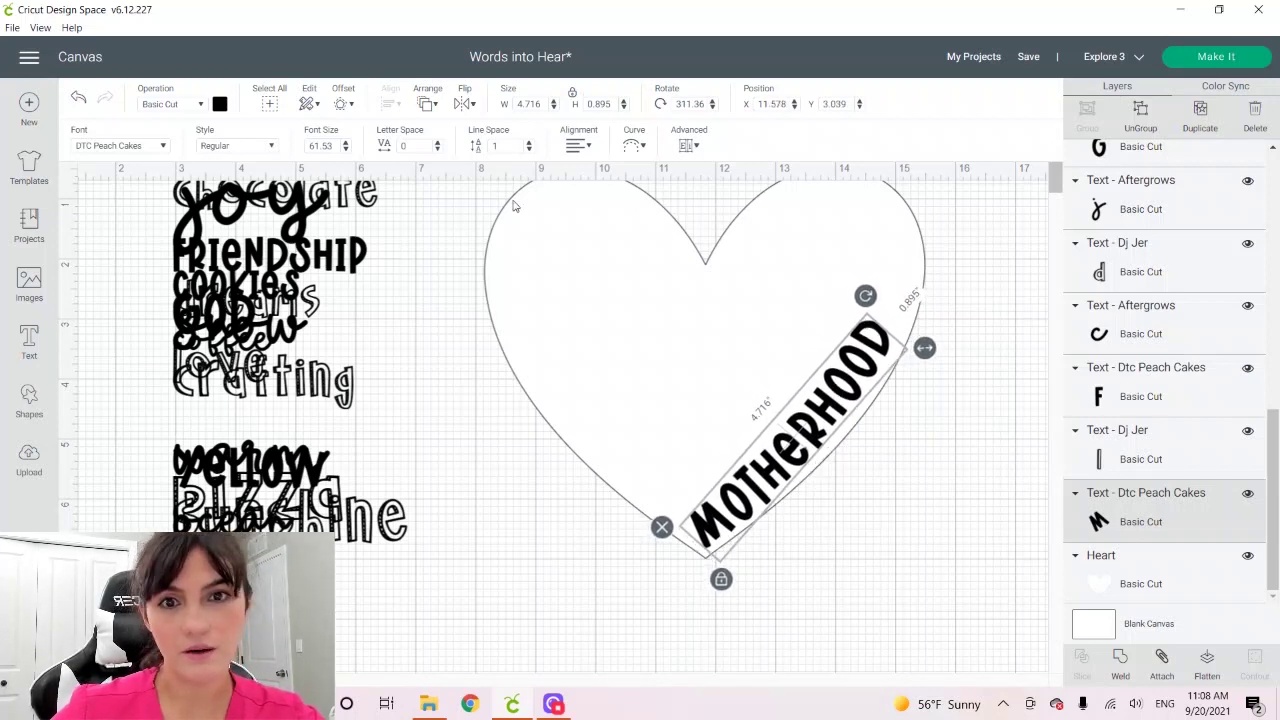
Tighten MOTHERHOOD's curve and fine-tune its rotation and position along the heart's right edge.
click(634, 145)
drag(796, 446, 806, 437)
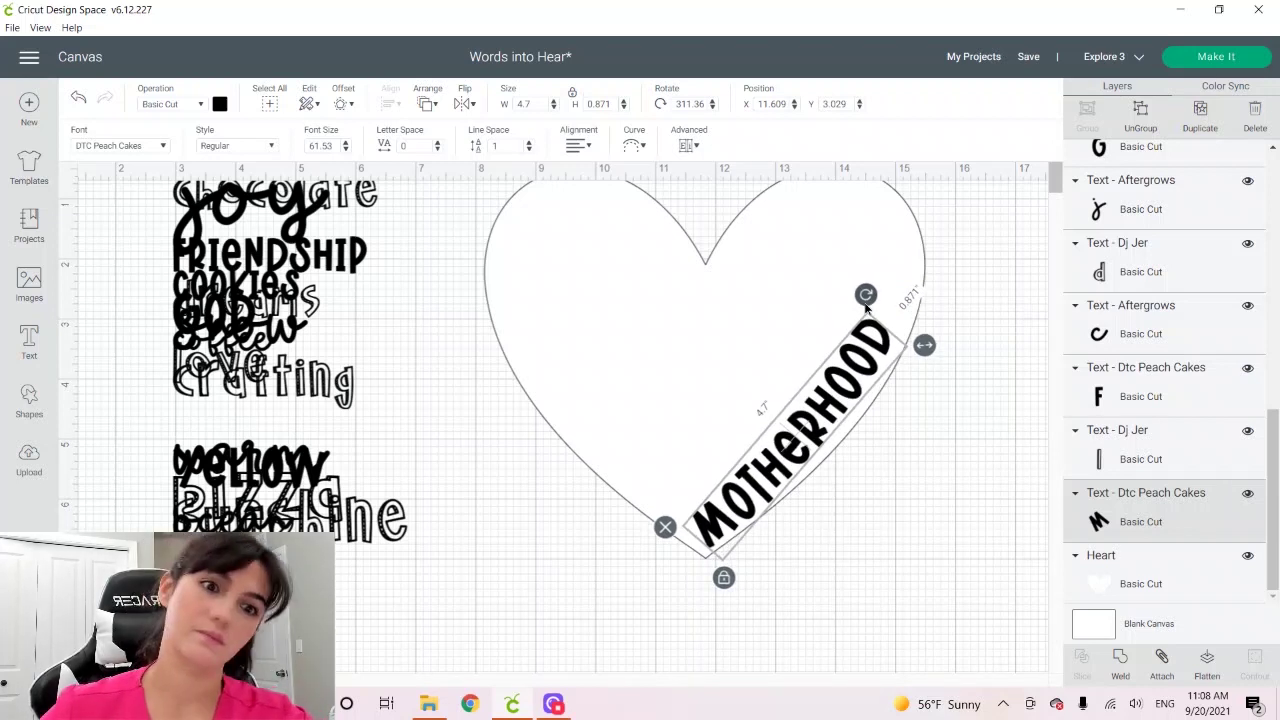
drag(866, 300, 868, 303)
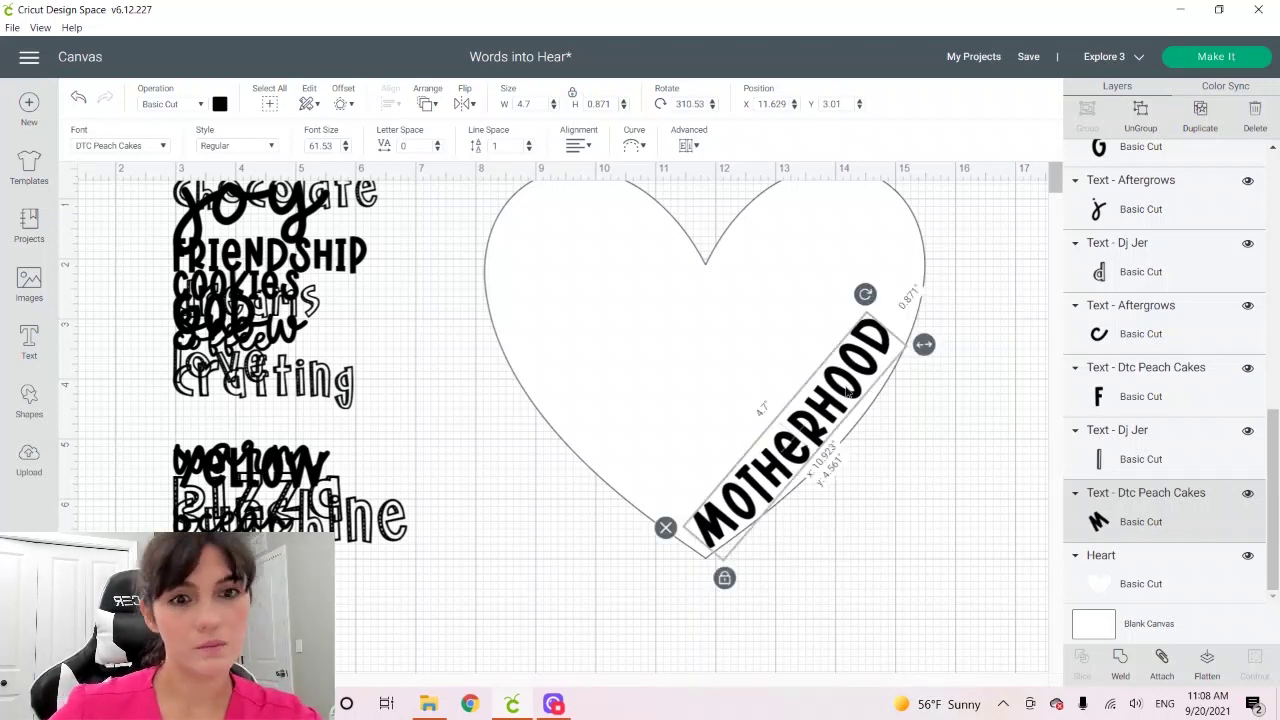
drag(815, 455, 844, 403)
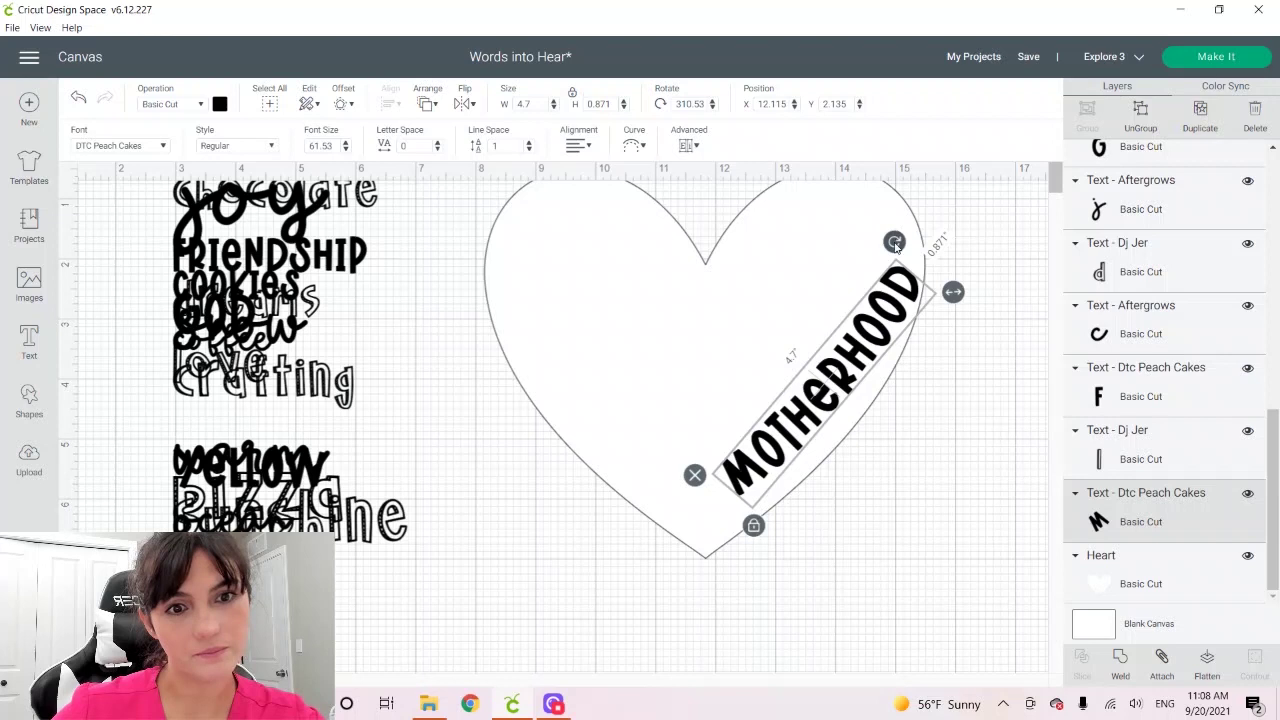
drag(894, 241, 879, 235)
drag(838, 333, 852, 354)
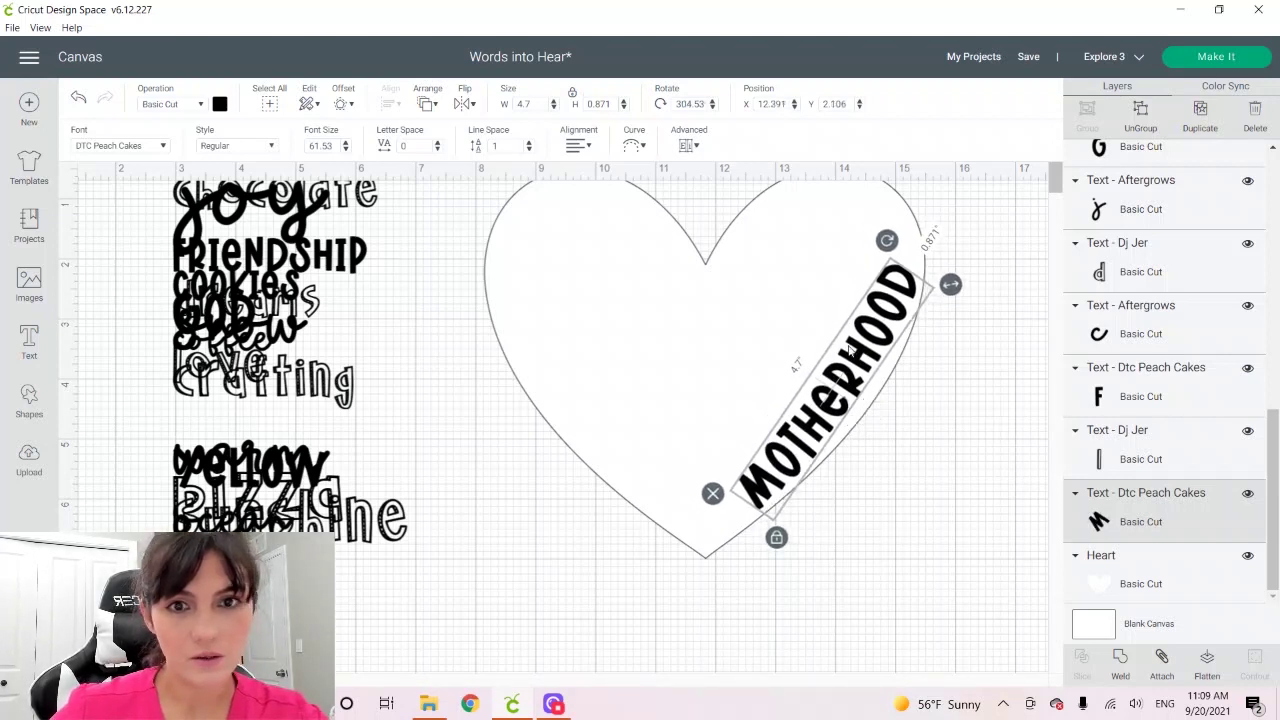
click(636, 143)
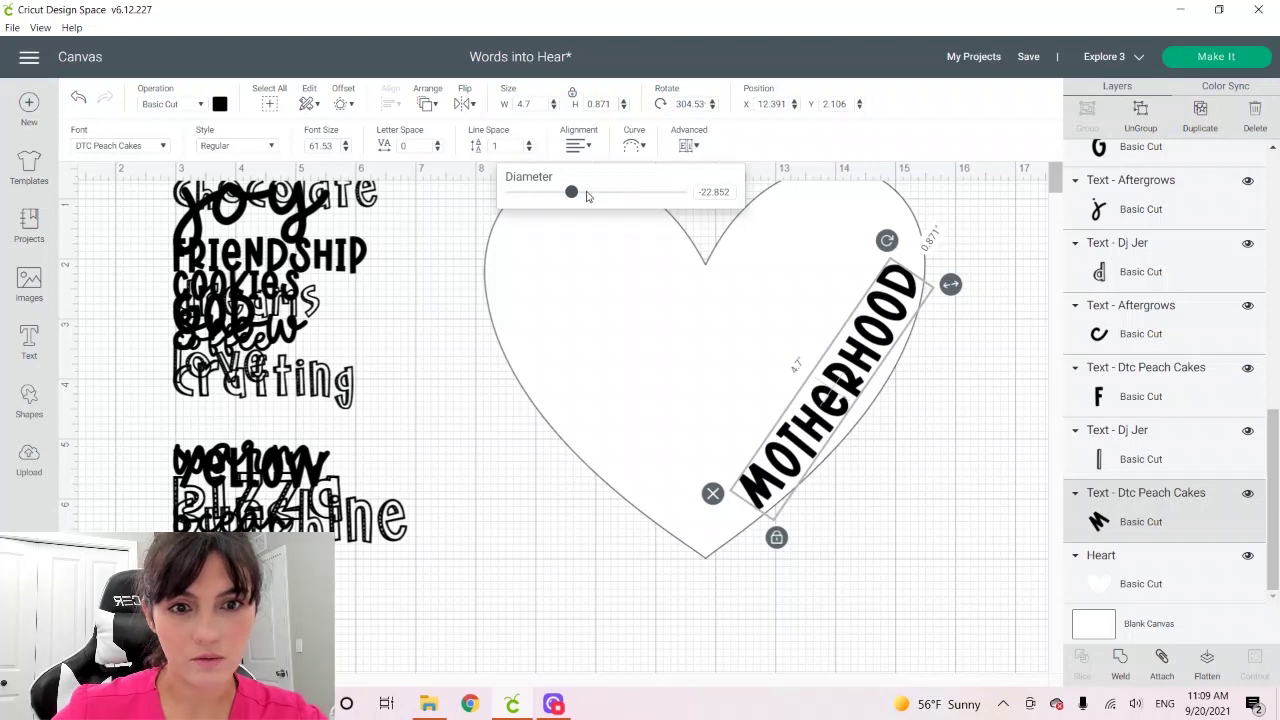
drag(588, 196, 603, 196)
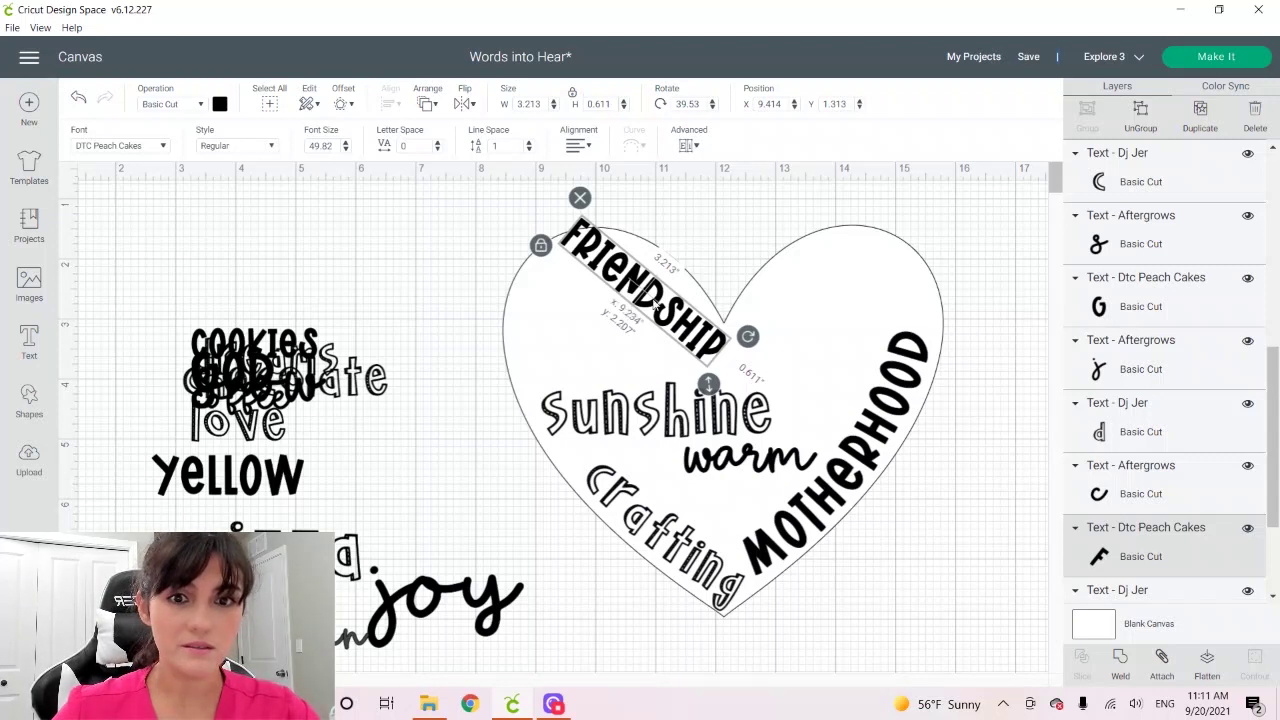
Edit the FRIENDSHIP text, replacing its last letter with p.
double_click(656, 302)
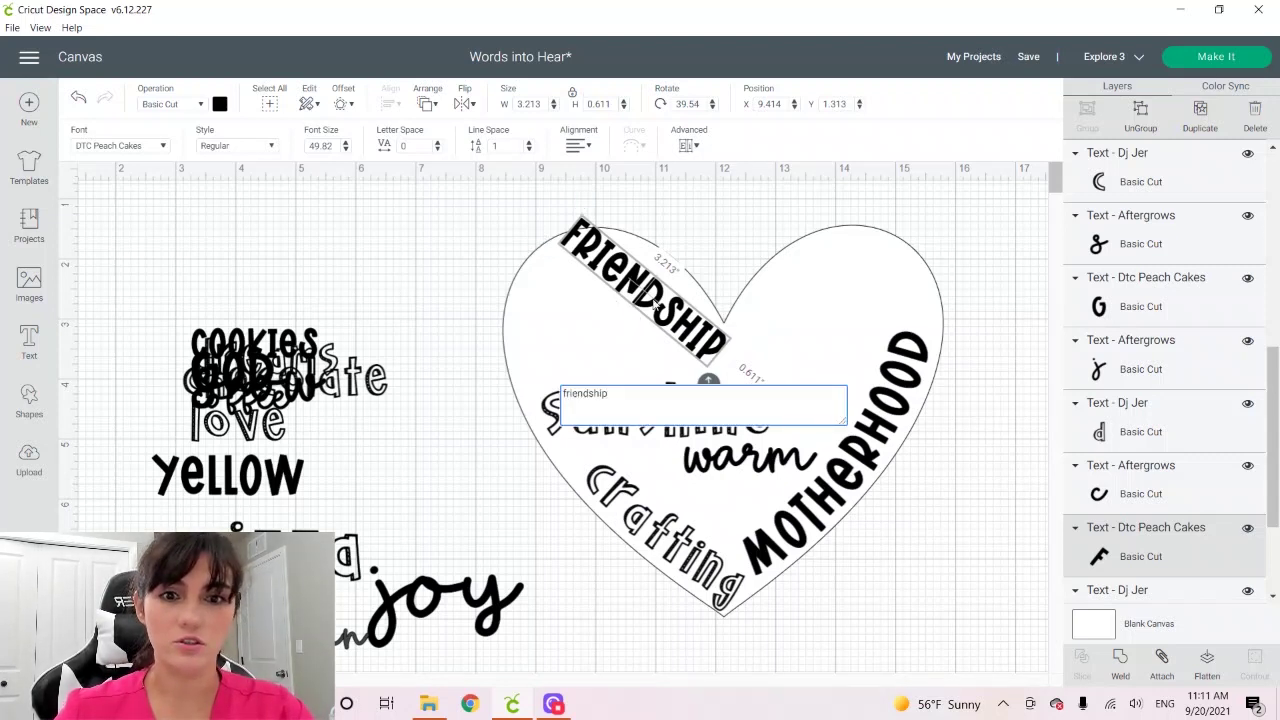
key(BackSpace)
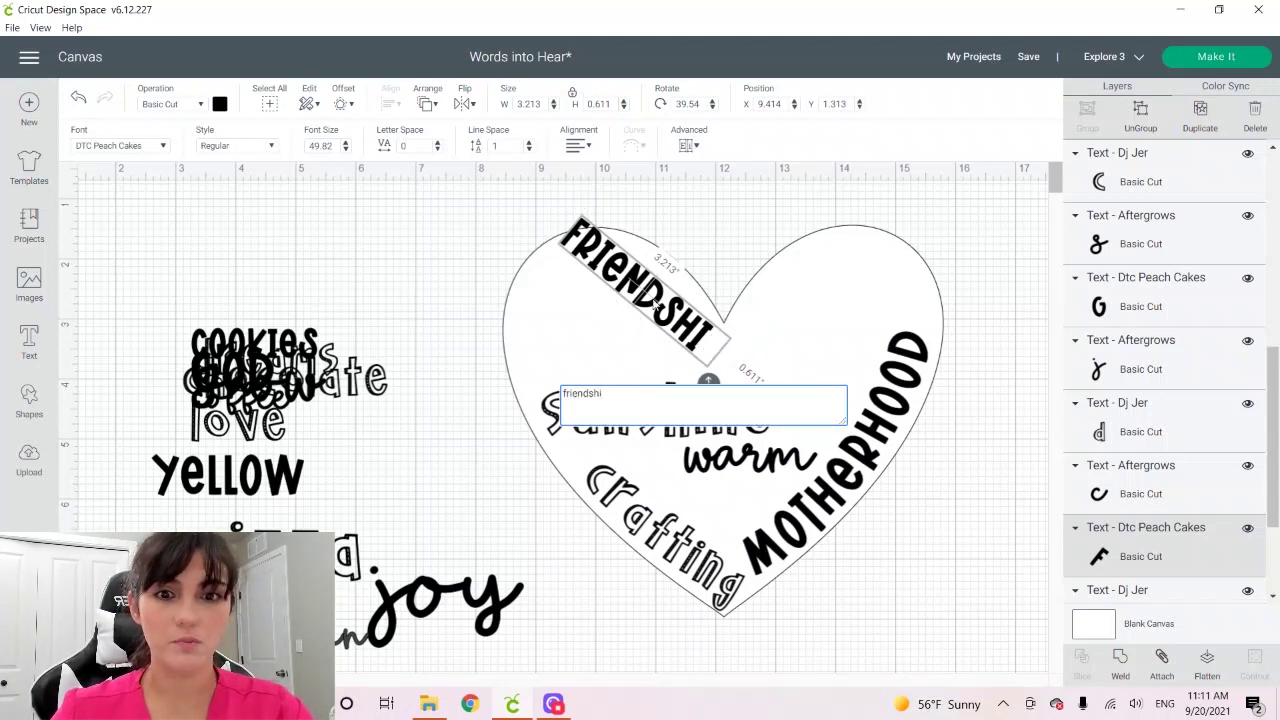
text(p)
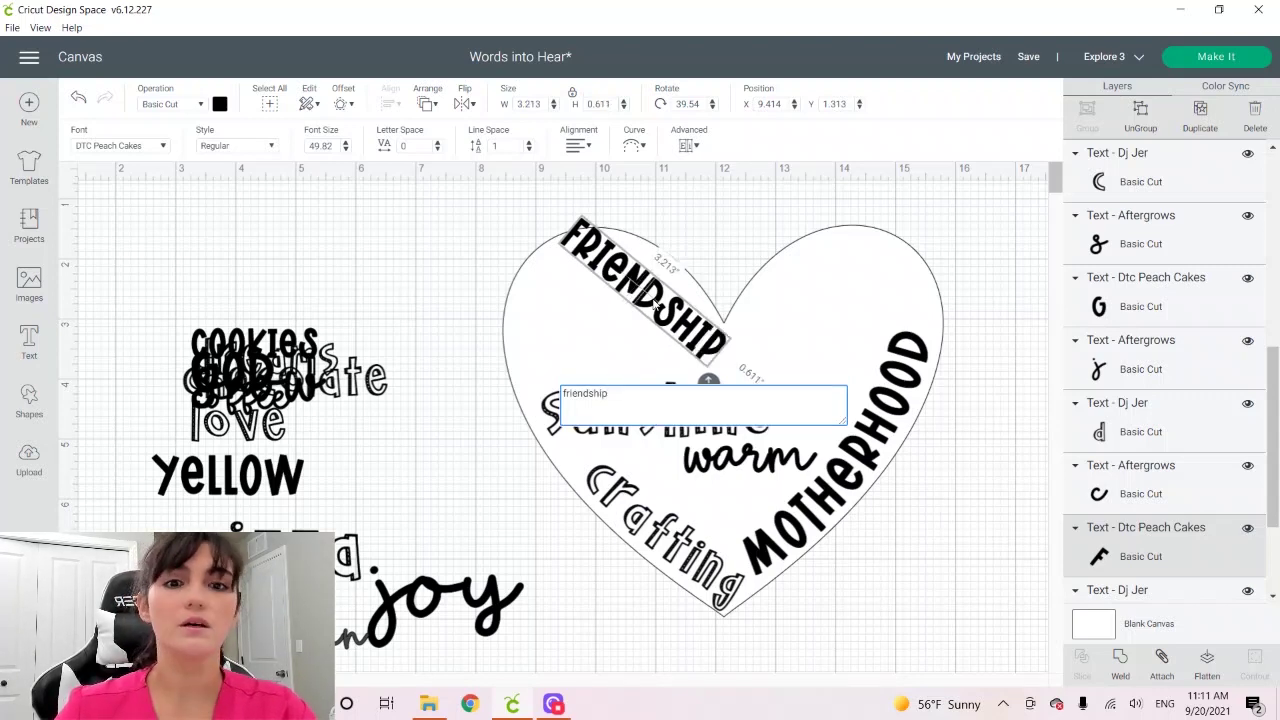
click(657, 303)
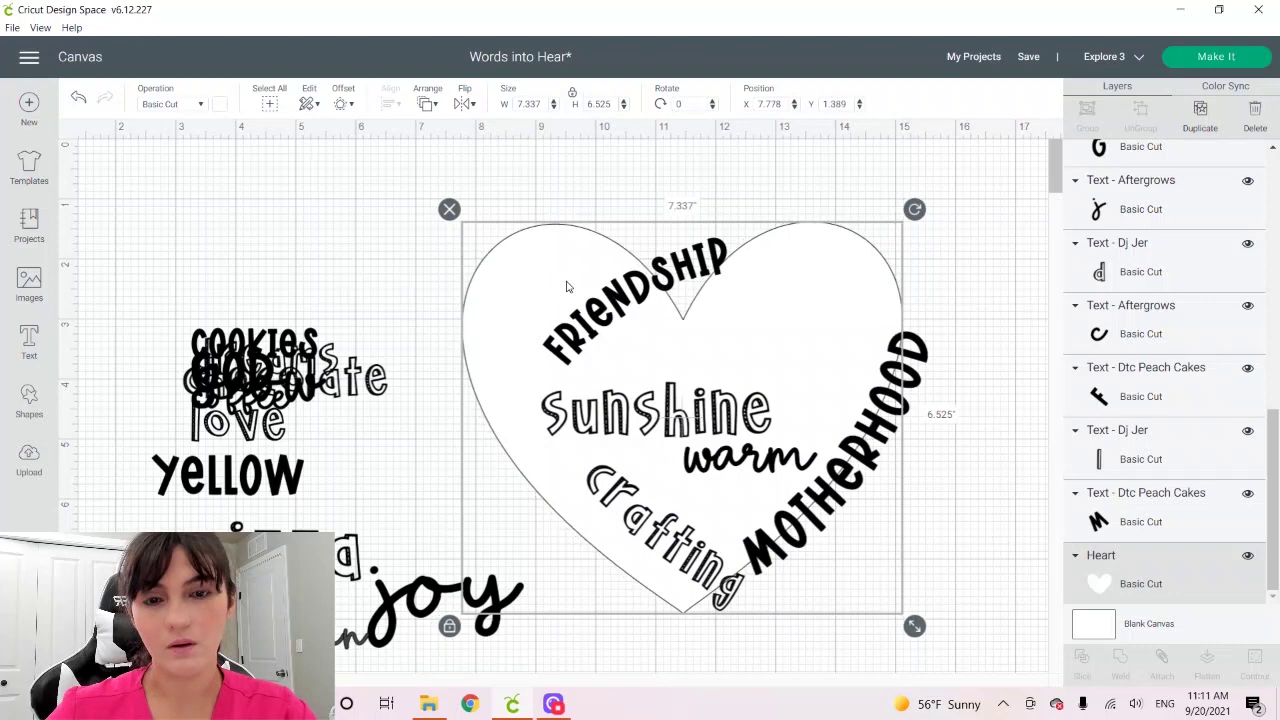
Curve FRIENDSHIP, rotate it and position it over the heart's top-left lobe.
click(590, 268)
click(632, 145)
drag(603, 191, 663, 191)
click(425, 268)
click(590, 300)
drag(728, 349, 740, 267)
mouse_move(573, 286)
mouse_down()
mouse_move(528, 300)
mouse_move(581, 286)
mouse_up()
Arch the word chocolate along the heart's edge with Curve, and drag ocean into the heart.
double_click(581, 286)
key(Escape)
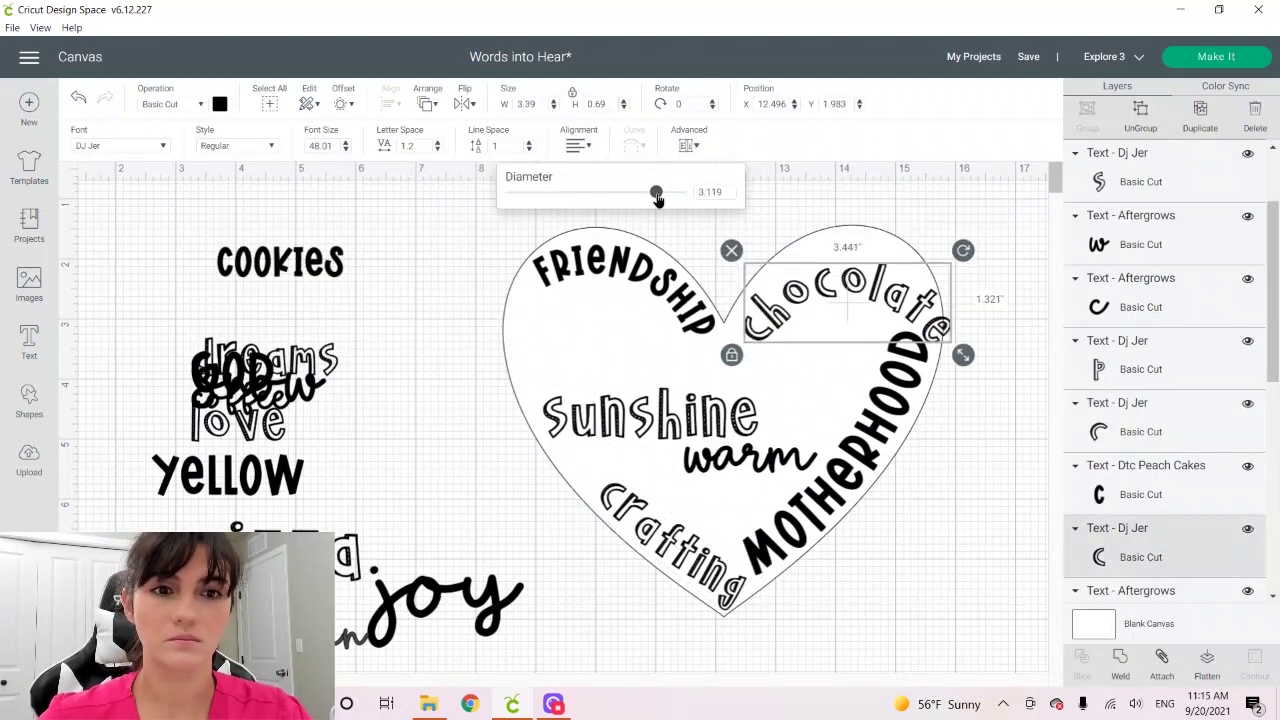
drag(657, 193, 578, 193)
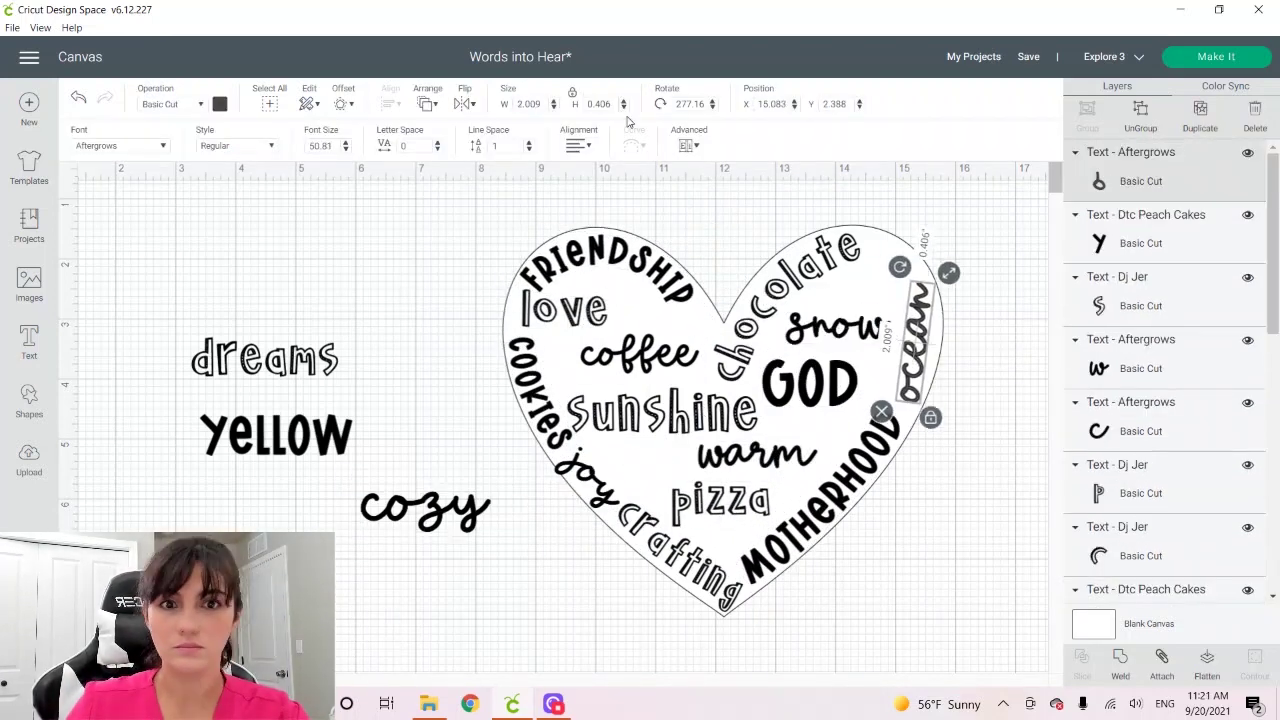
click(634, 135)
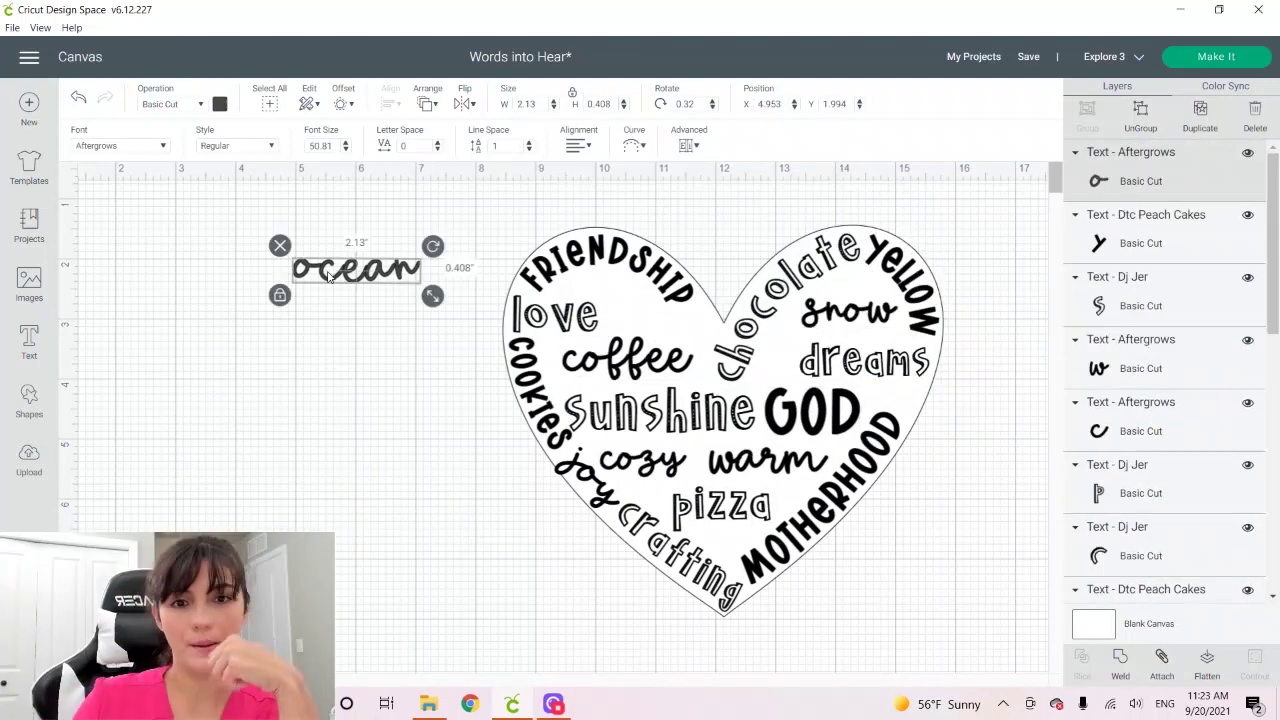
drag(351, 278, 655, 330)
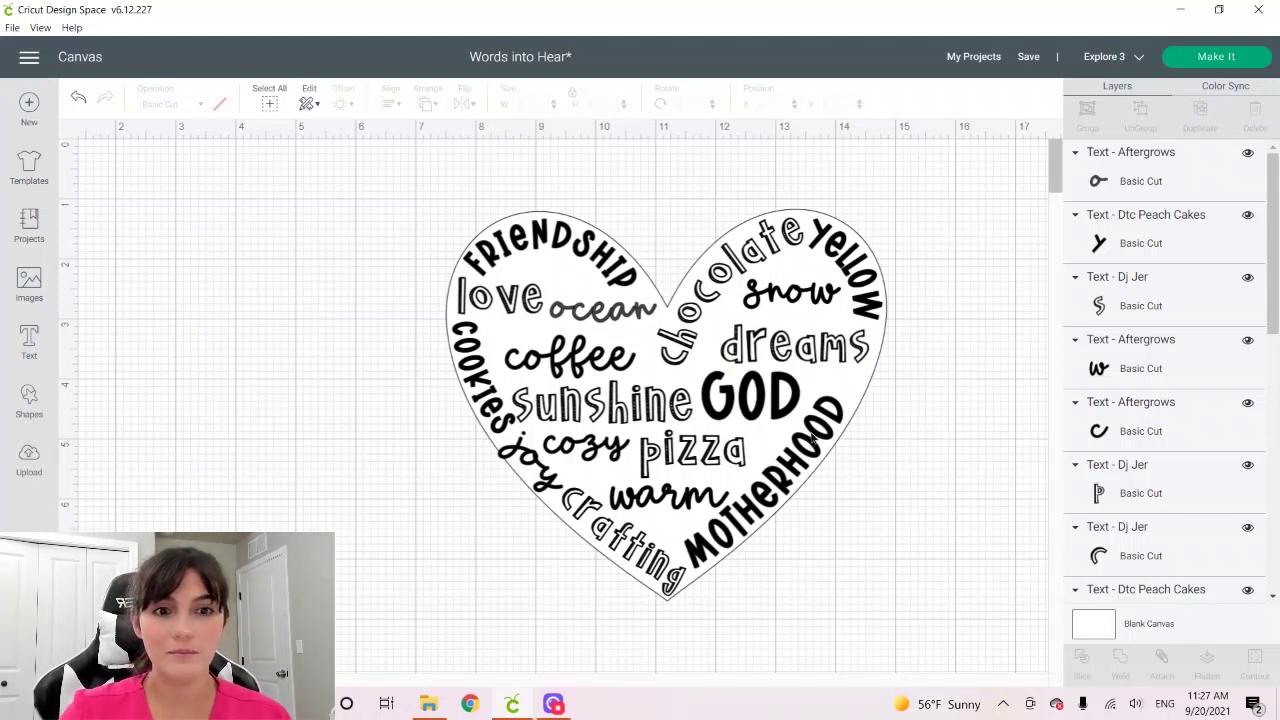
Hide and re-show the big heart outline to preview the words inside it.
click(740, 230)
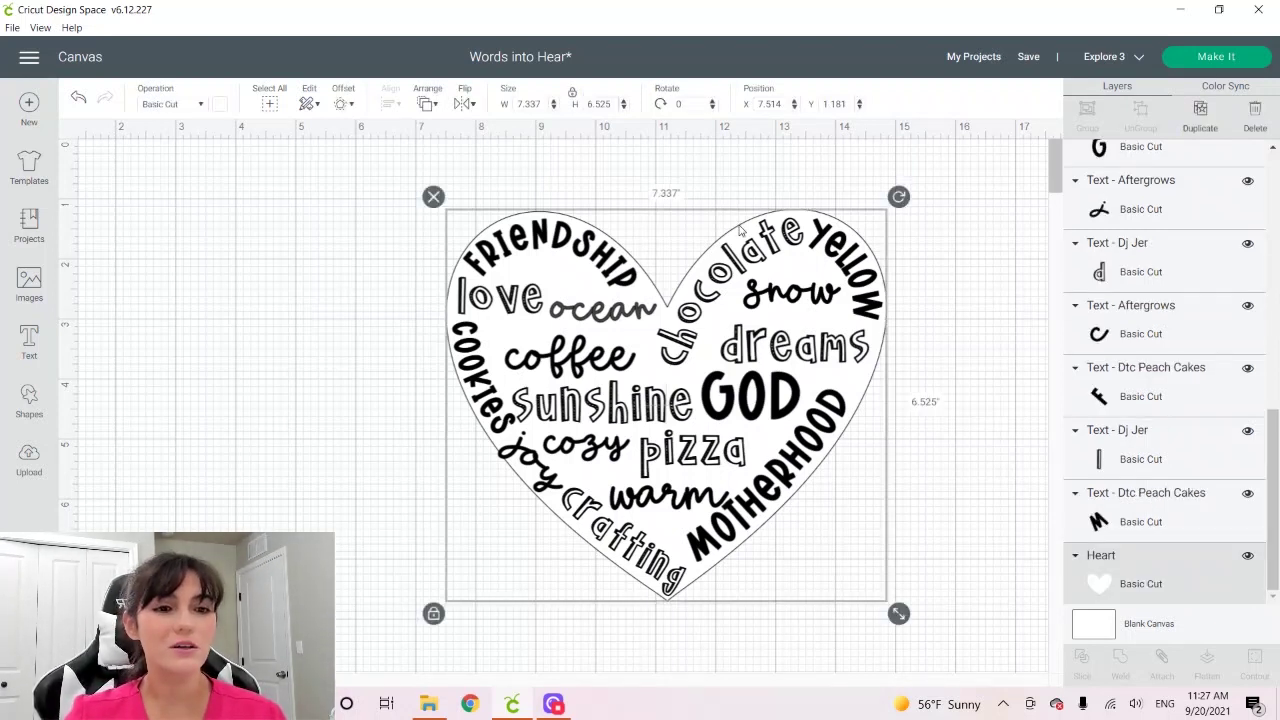
click(1247, 556)
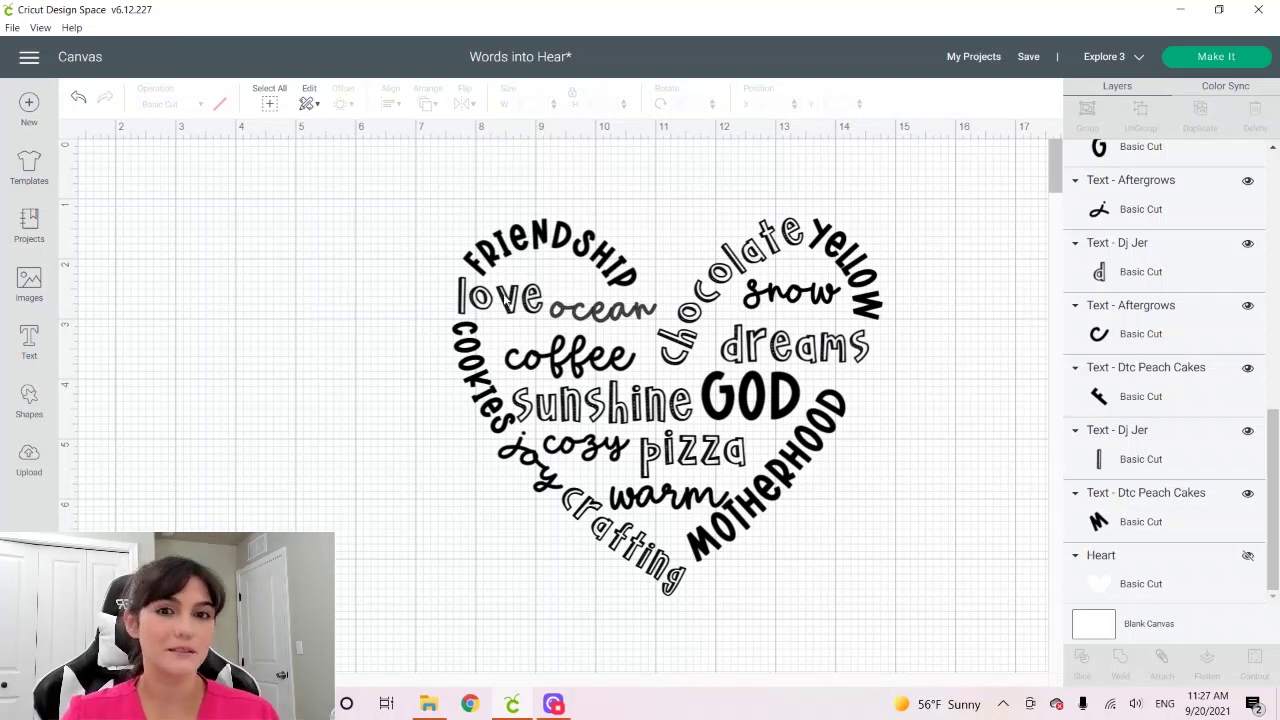
click(1247, 557)
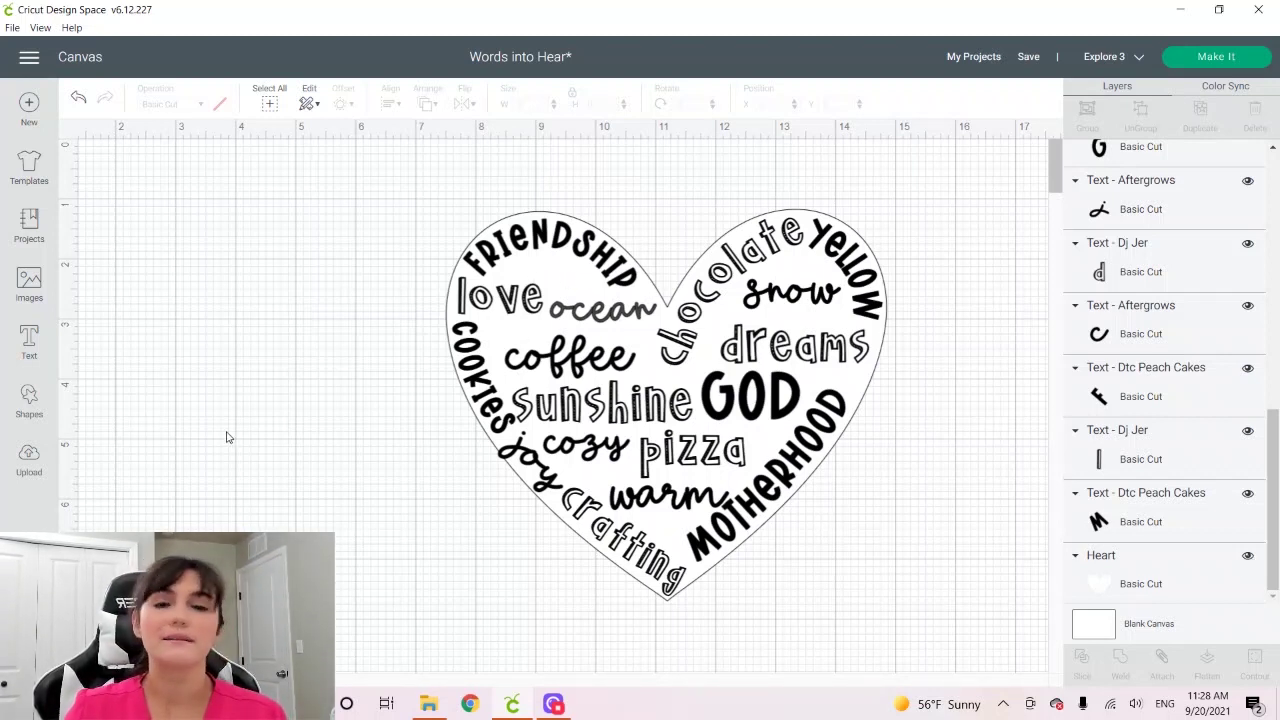
Add a circle from the basic shapes and save the project.
click(29, 400)
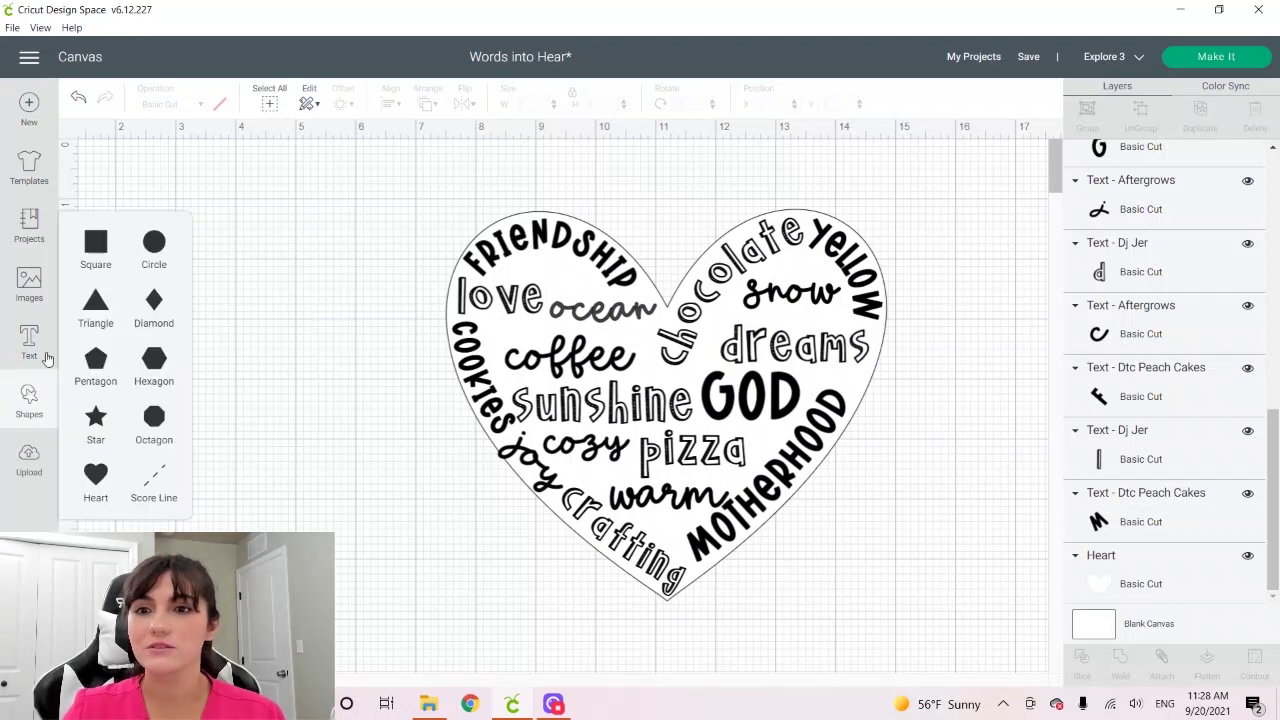
click(155, 250)
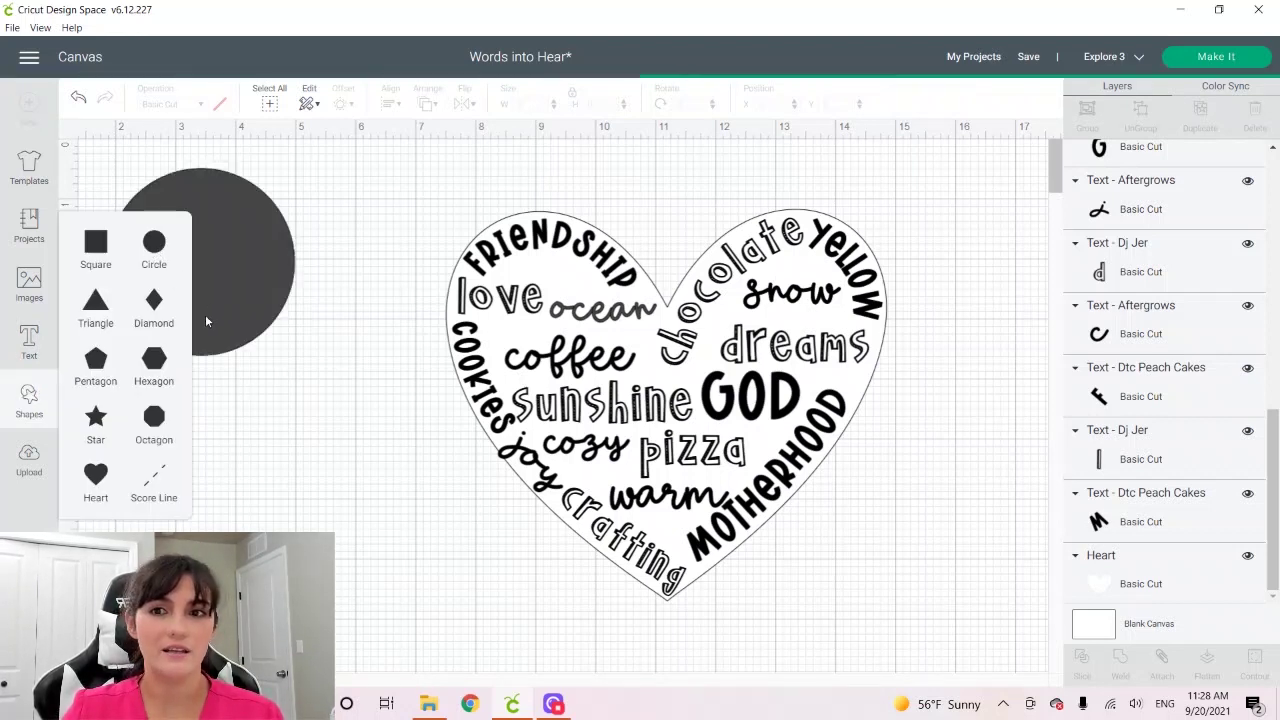
click(1030, 64)
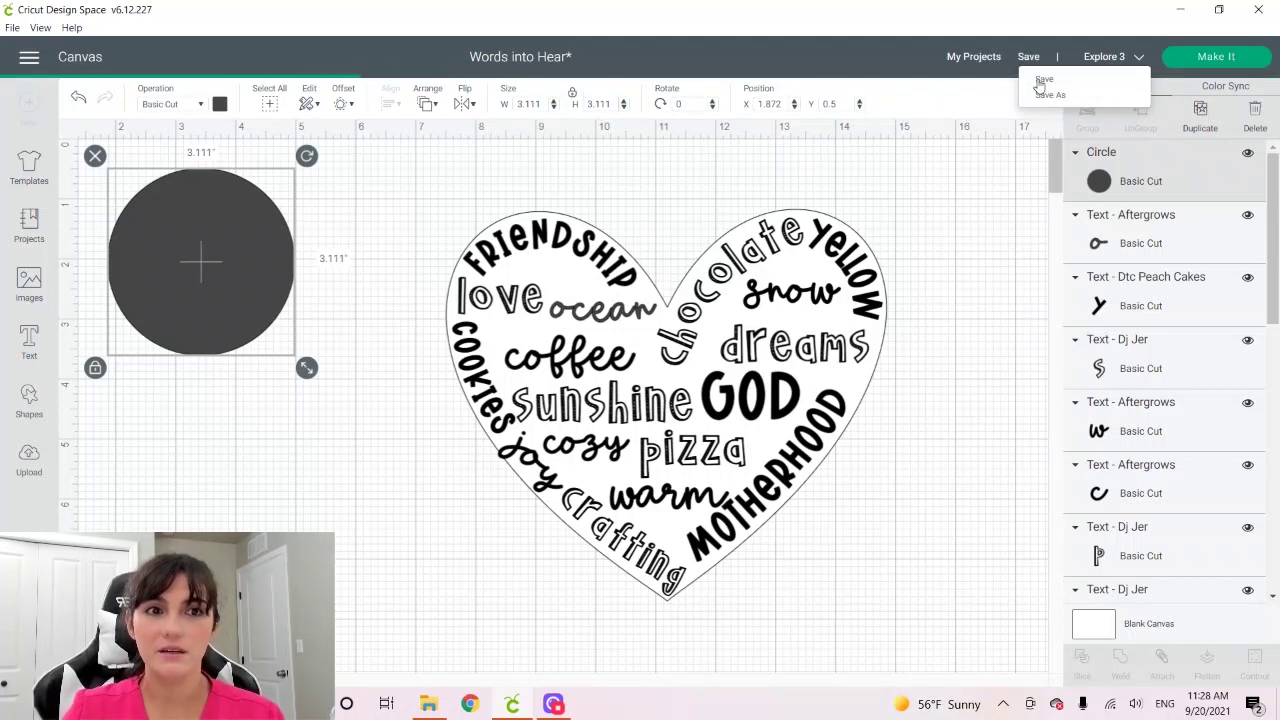
click(1043, 80)
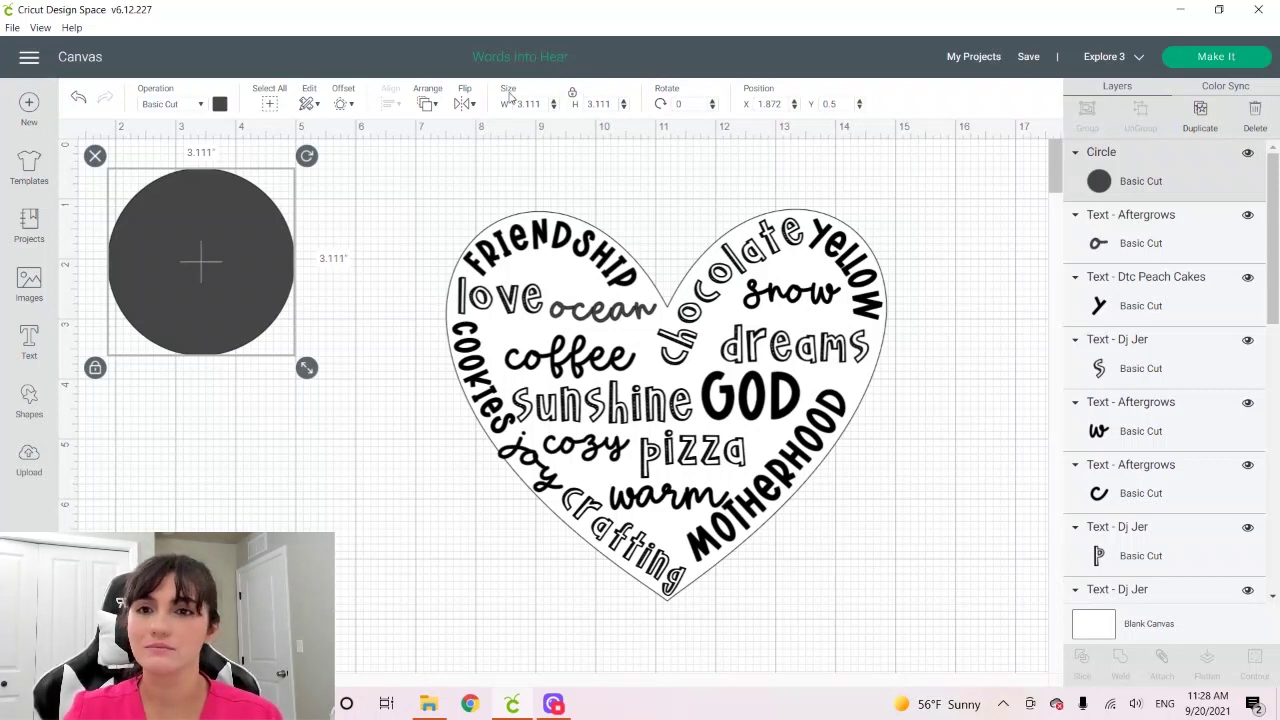
Shrink the circle to about 2.3 inches, then add a star below it and a heart beside it.
drag(306, 367, 260, 320)
click(30, 400)
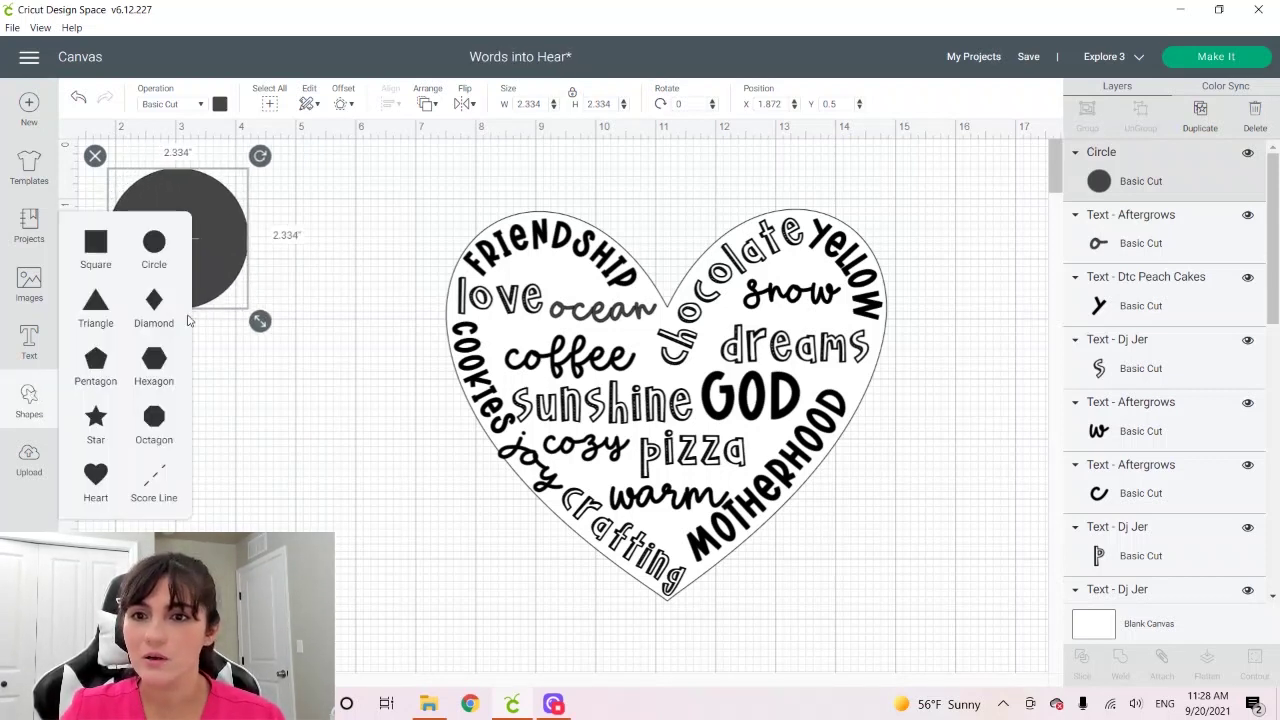
click(95, 420)
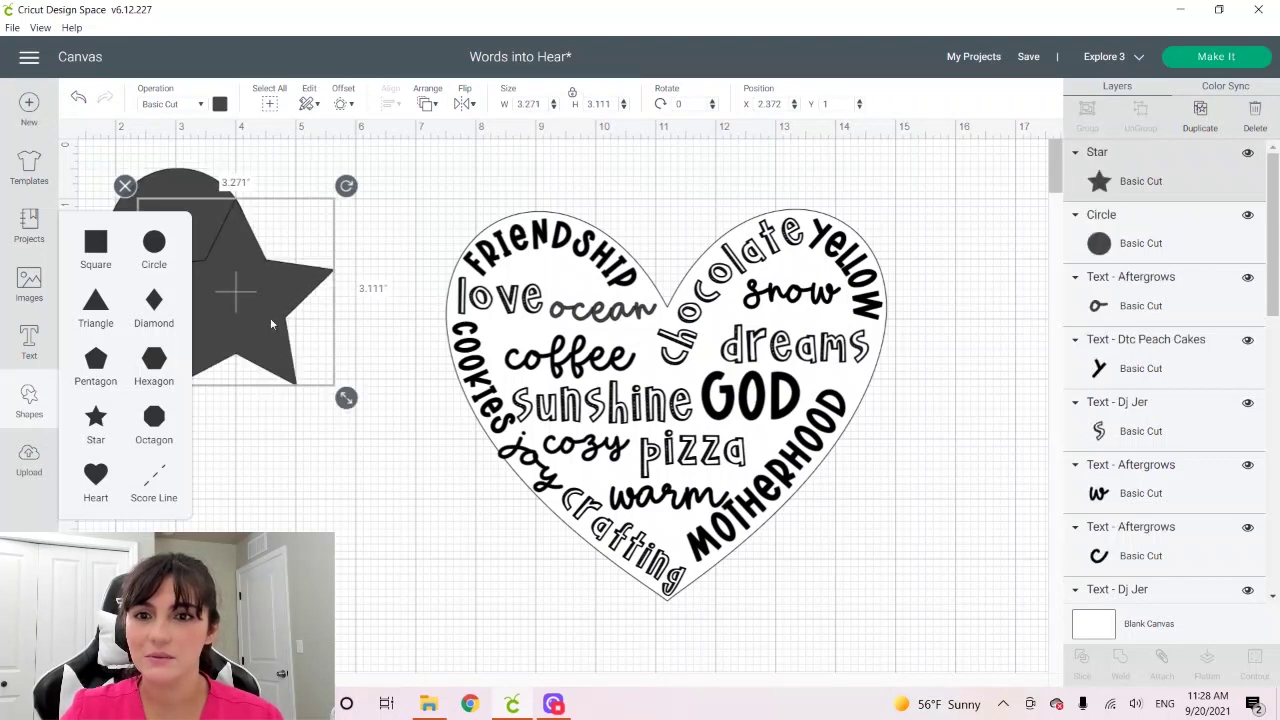
drag(274, 328, 302, 425)
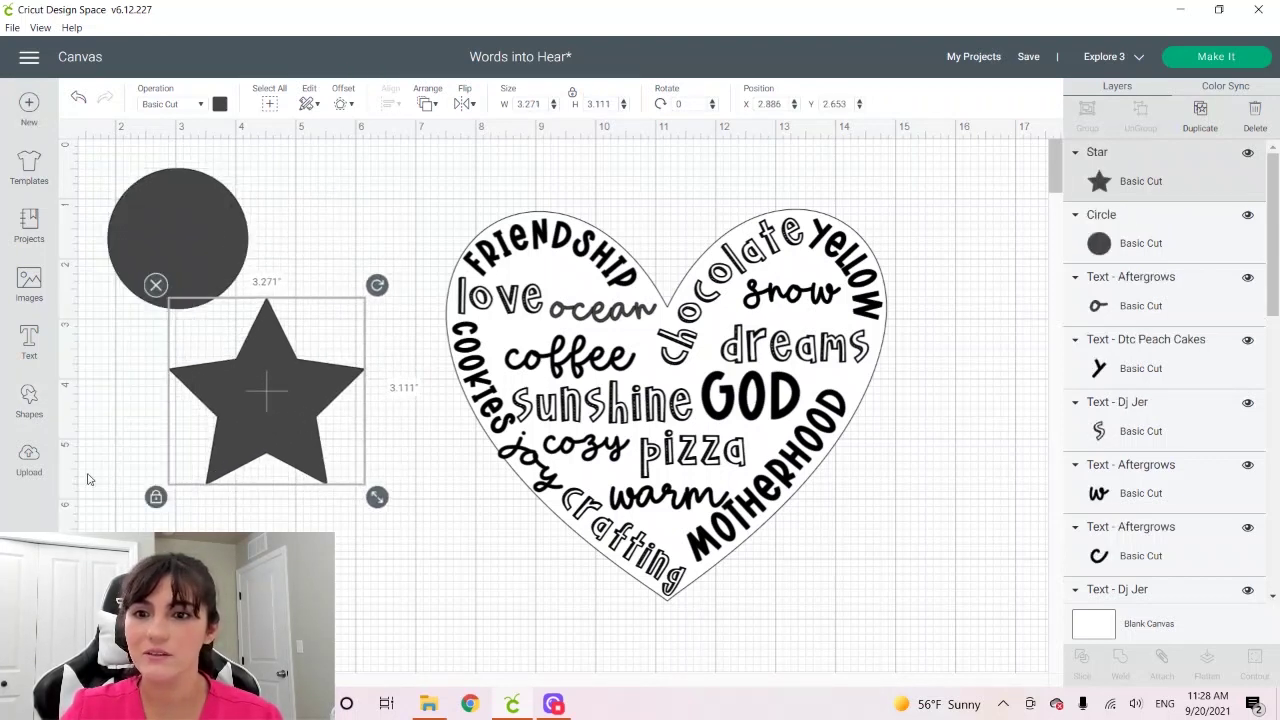
click(18, 412)
click(94, 478)
drag(312, 233, 376, 262)
Shrink the circle, star and heart together and colour them black.
drag(397, 474, 178, 232)
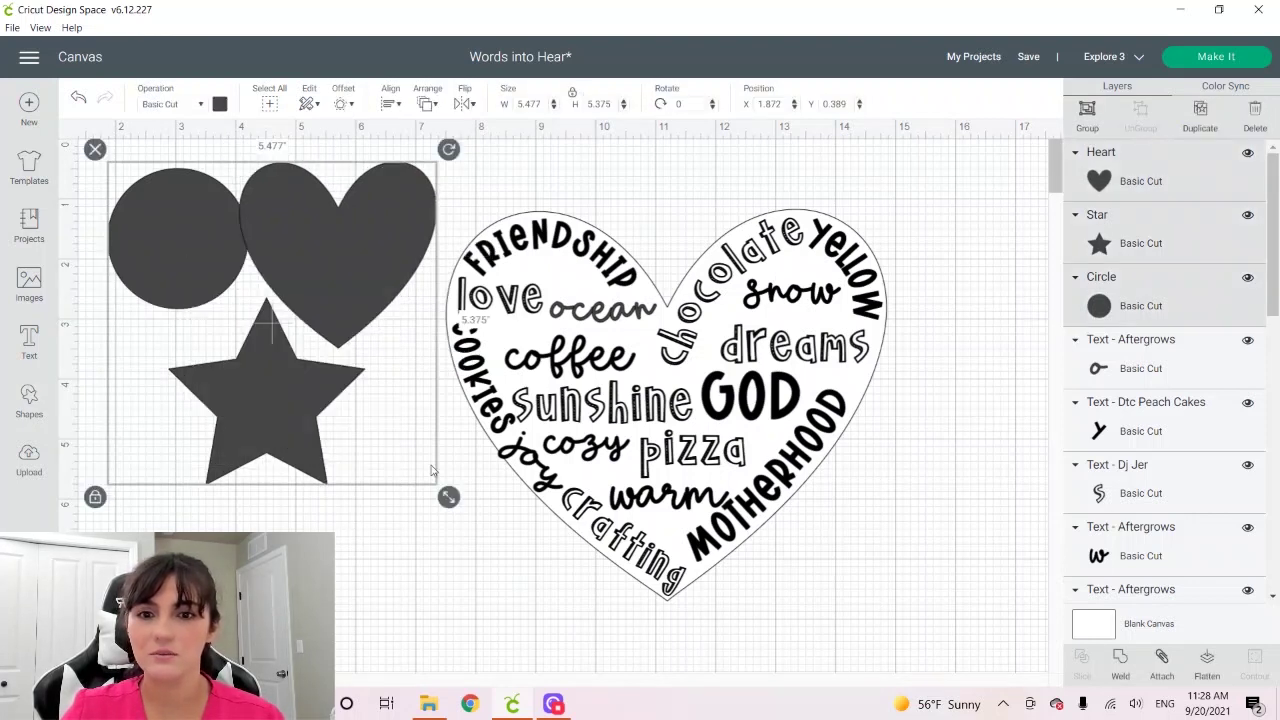
drag(450, 502, 214, 268)
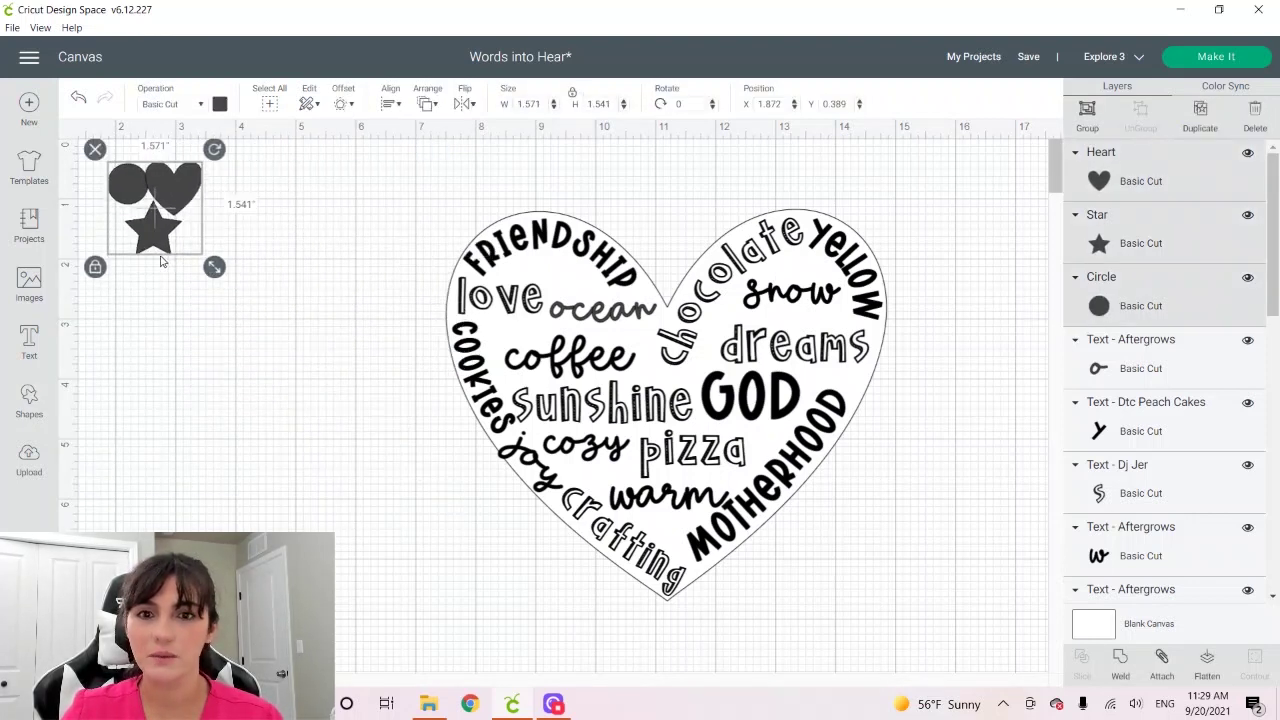
click(240, 370)
drag(122, 190, 310, 305)
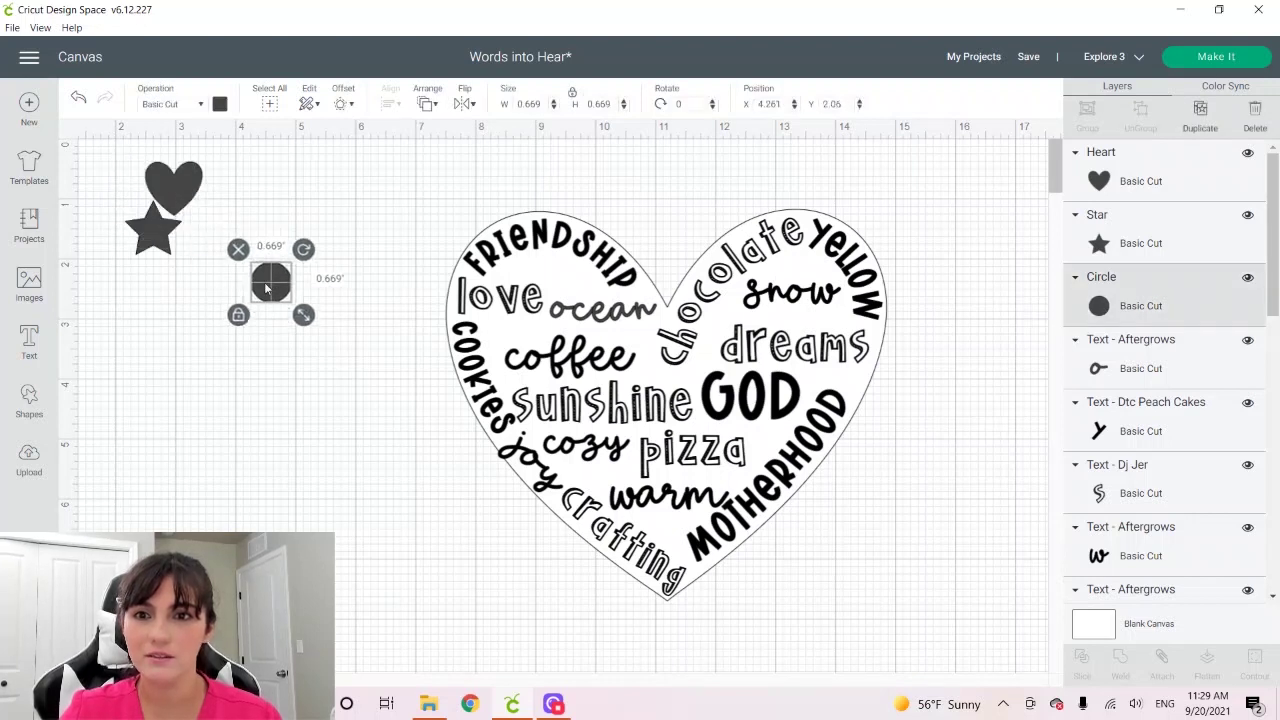
click(220, 104)
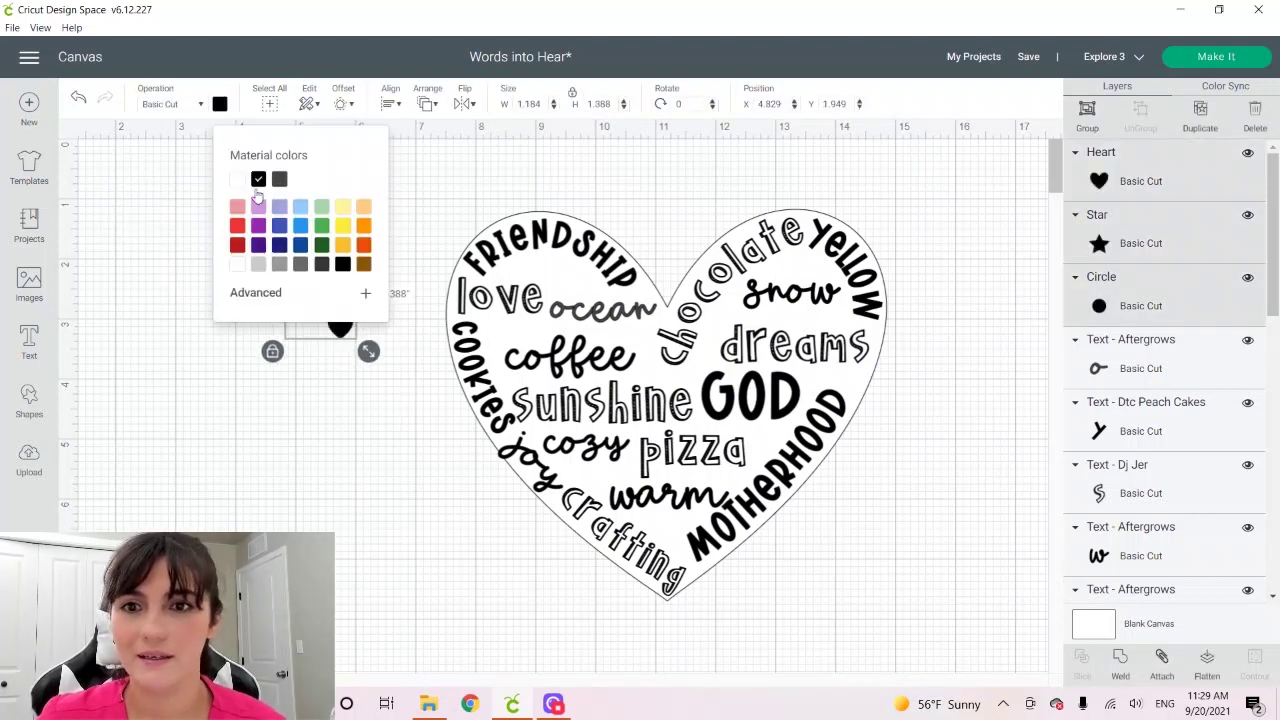
click(342, 390)
click(340, 328)
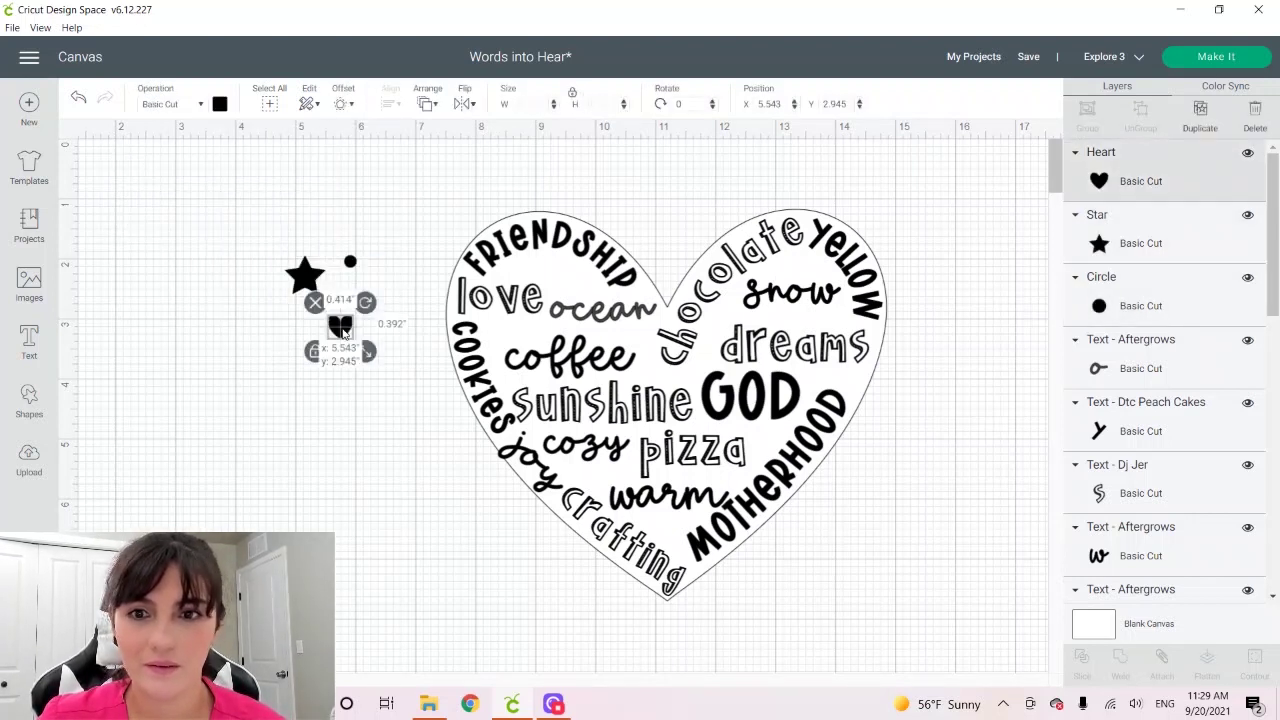
drag(278, 255, 396, 393)
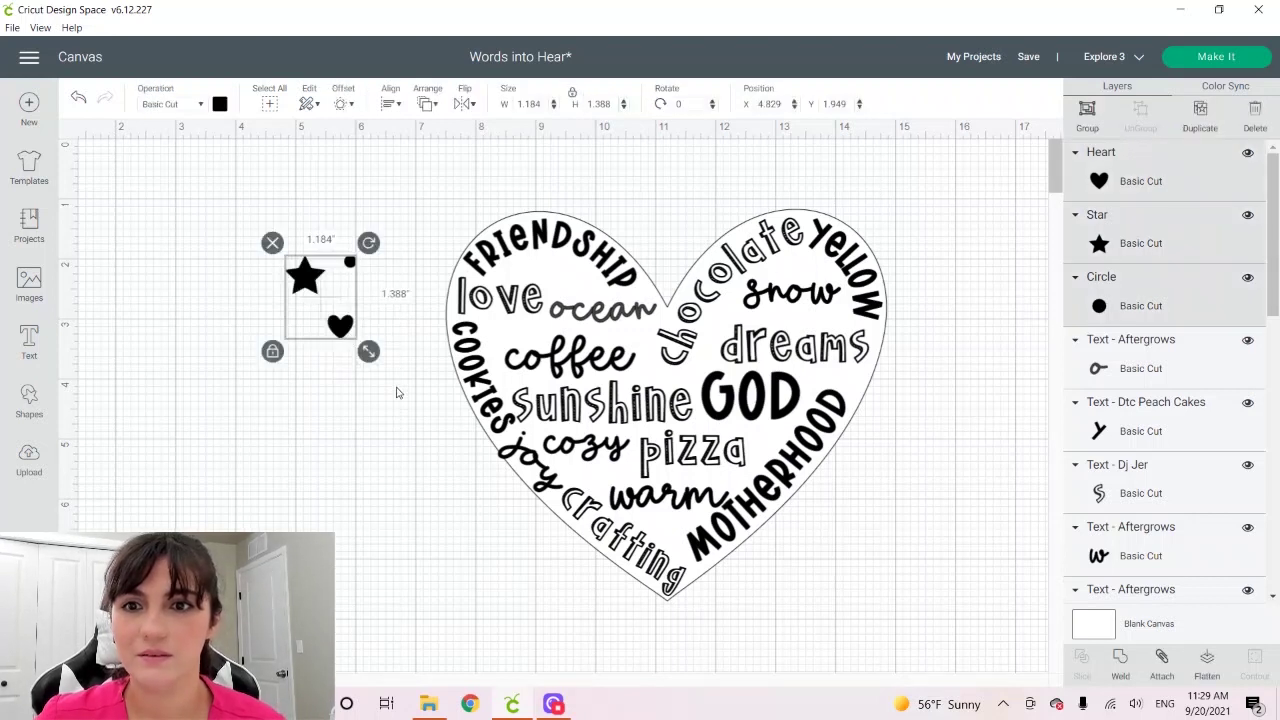
click(219, 105)
click(159, 307)
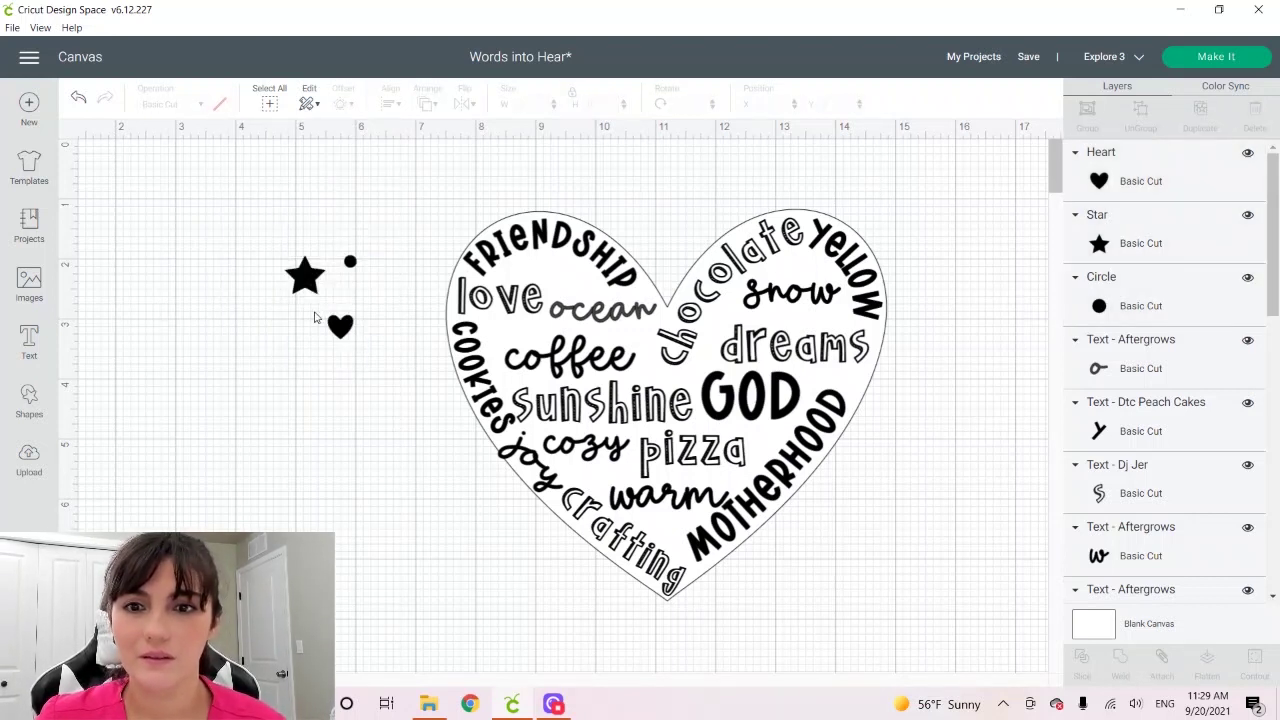
Place the small heart near warm, and the star and dot beside dreams.
click(340, 325)
drag(340, 325, 663, 527)
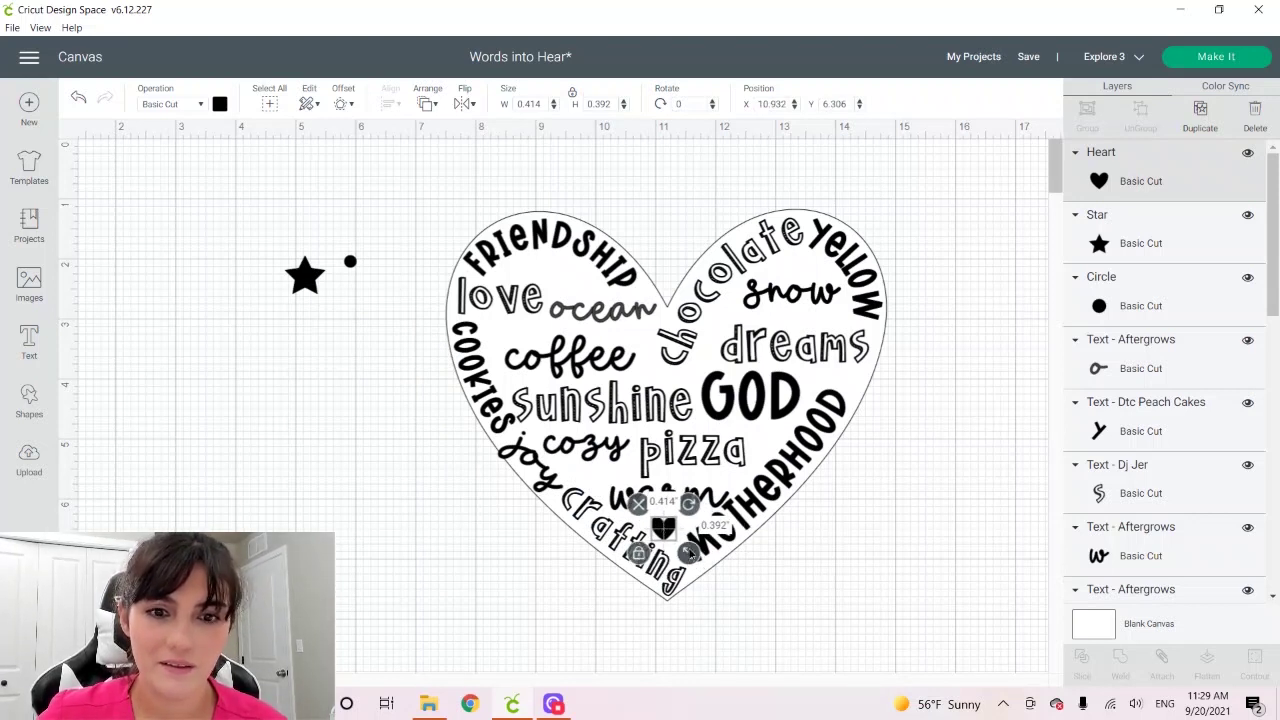
drag(313, 288, 870, 404)
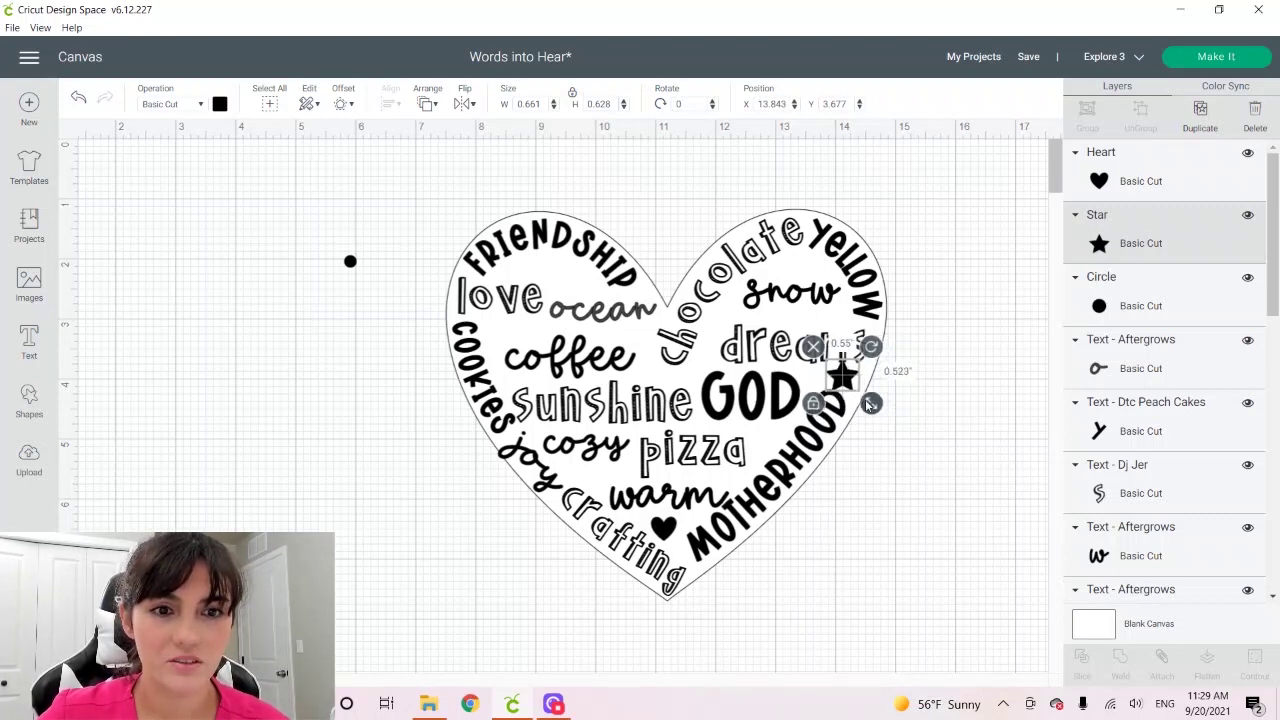
drag(350, 261, 829, 396)
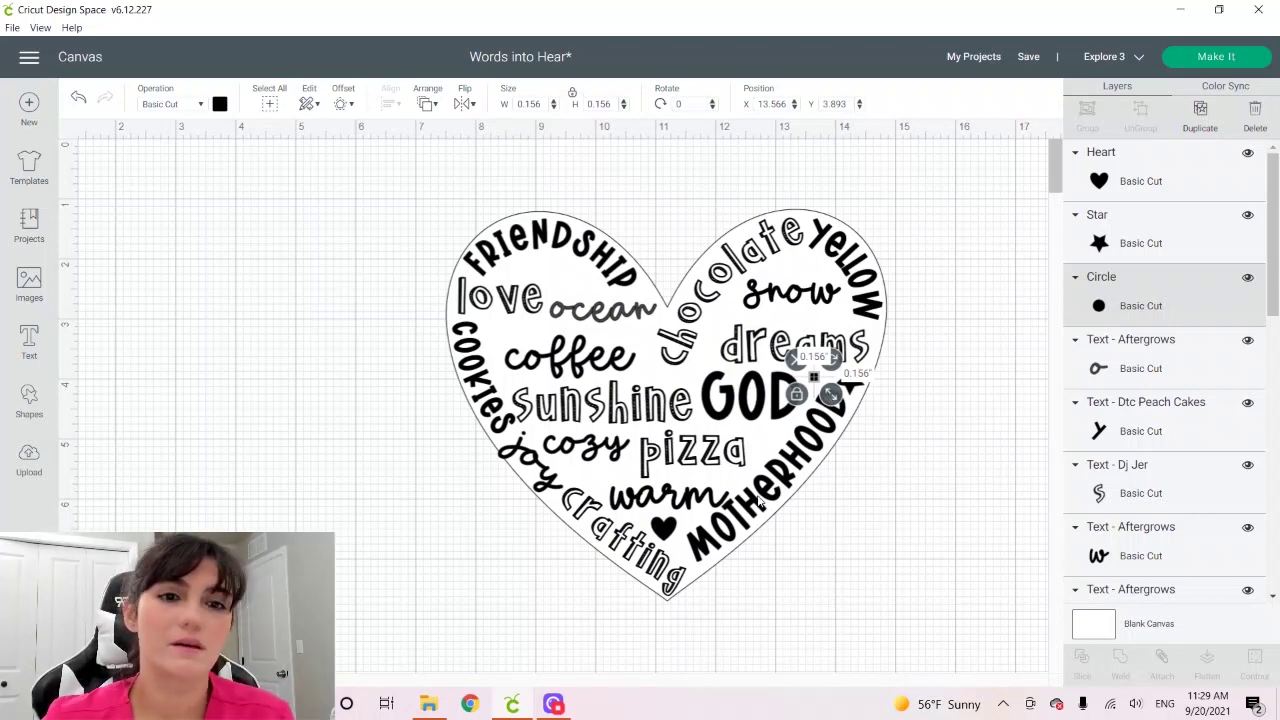
Reposition the small dot near GOD and MOTHERHOOD, then move it to the heart's left side.
click(822, 388)
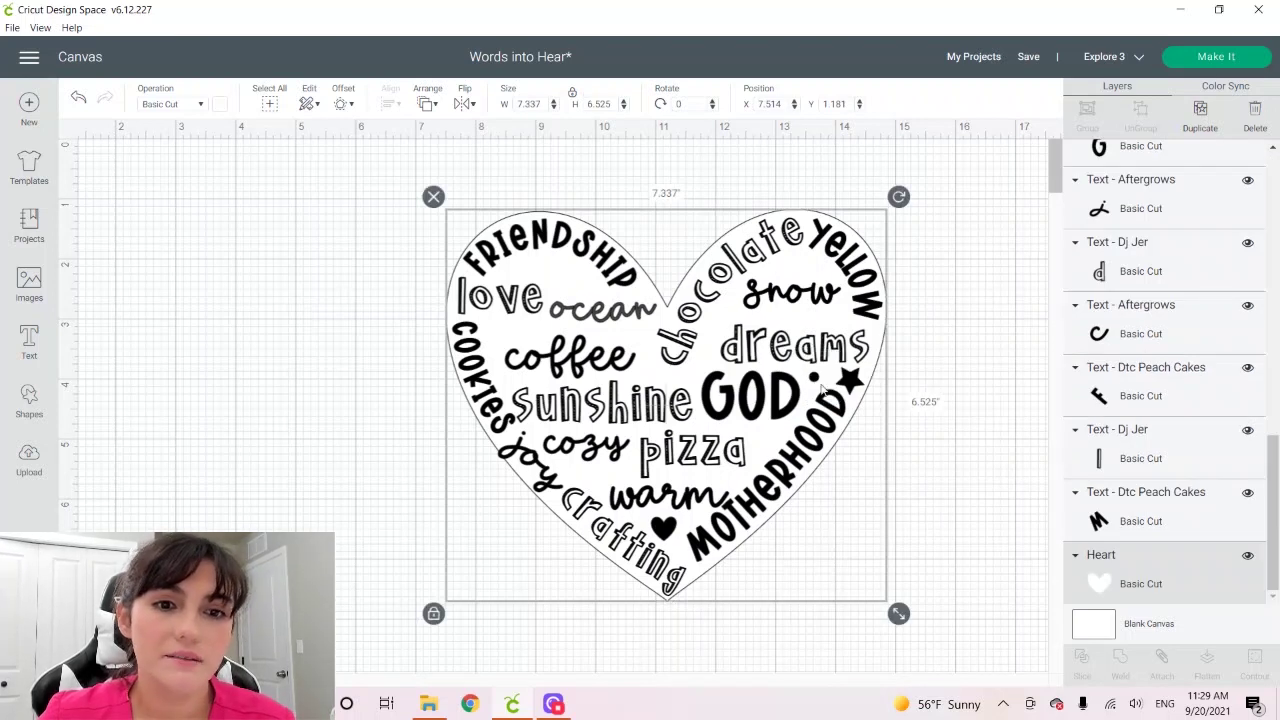
click(815, 381)
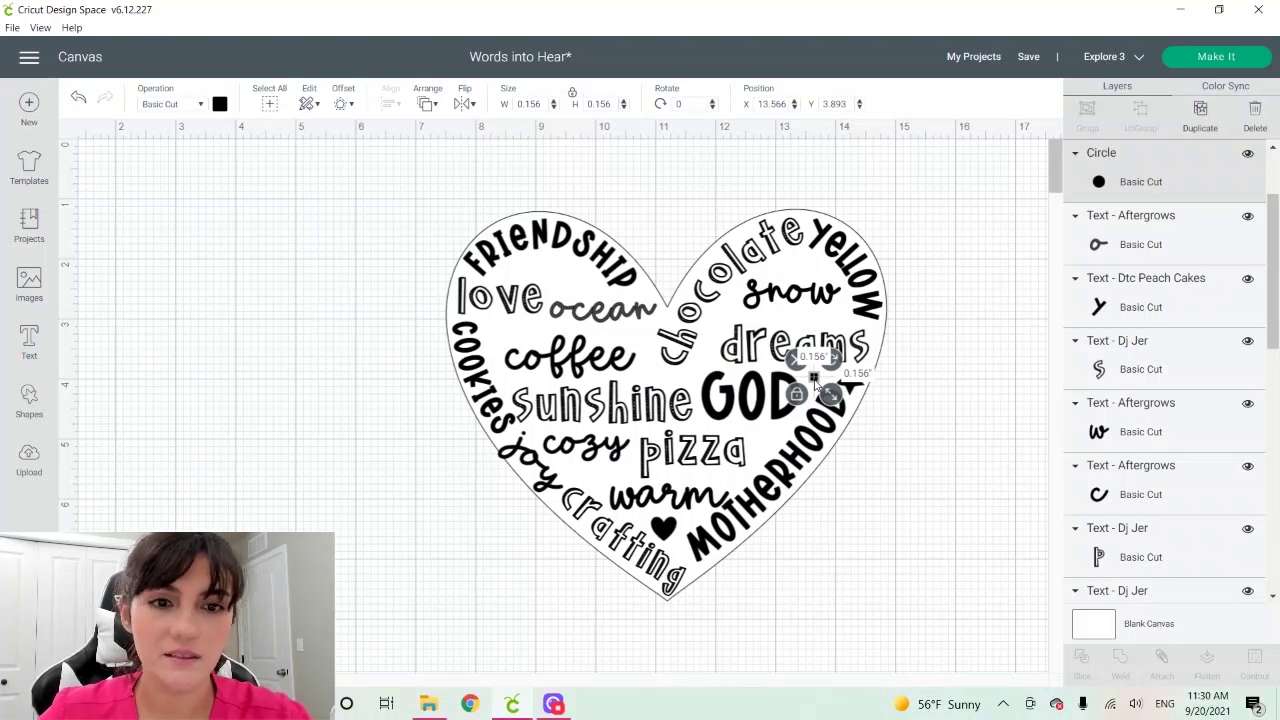
drag(815, 383, 830, 404)
key(Down)
key(Down)
key(Down)
key(Down)
key(Down)
key(Down)
key(Down)
key(Down)
key(Down)
key(Down)
key(Down)
key(Down)
key(Down)
key(Down)
key(Down)
key(Down)
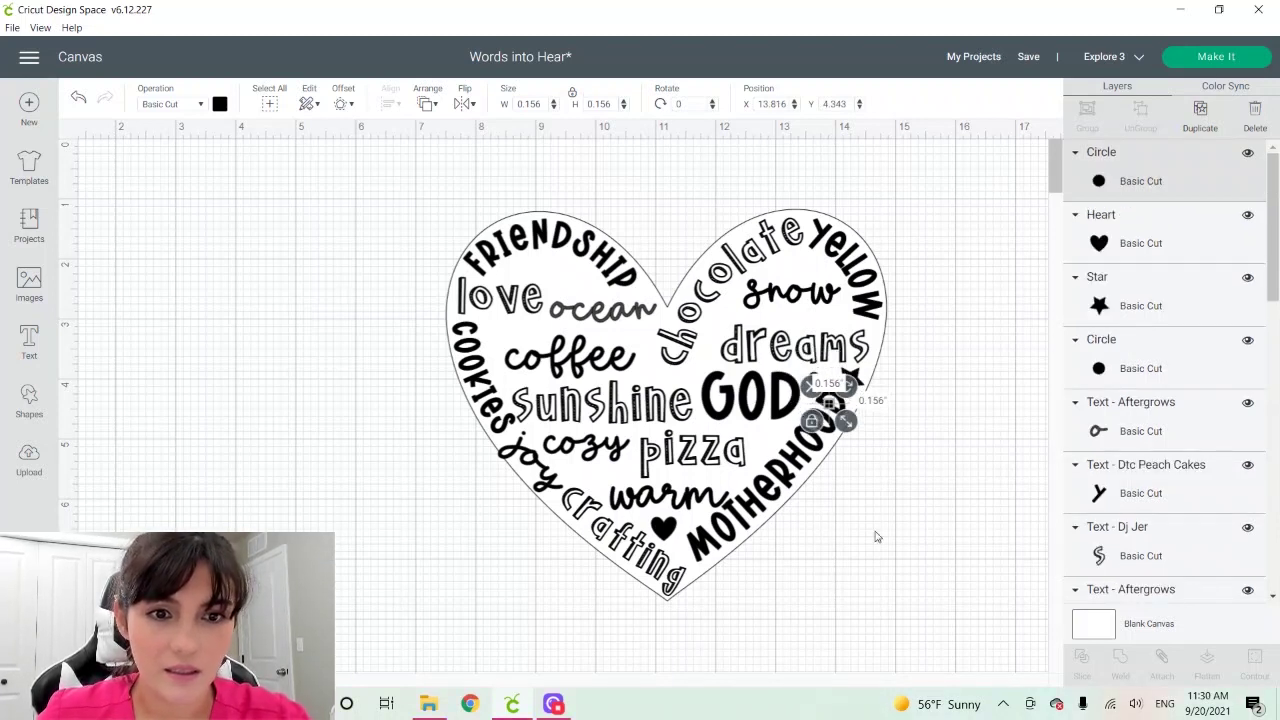
click(825, 540)
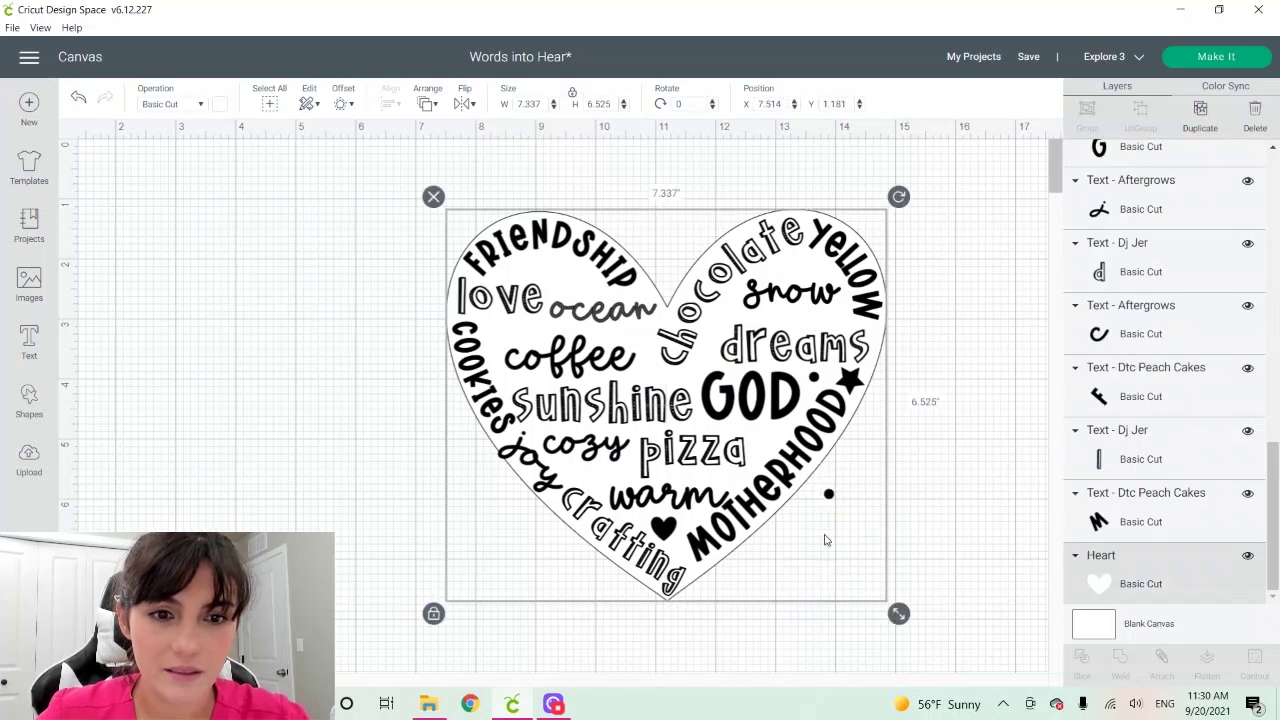
click(829, 496)
drag(829, 496, 512, 389)
Paste copies of the small heart and dot, placing them near love, ocean and FRIENDSHIP.
click(409, 408)
key(ctrl+v)
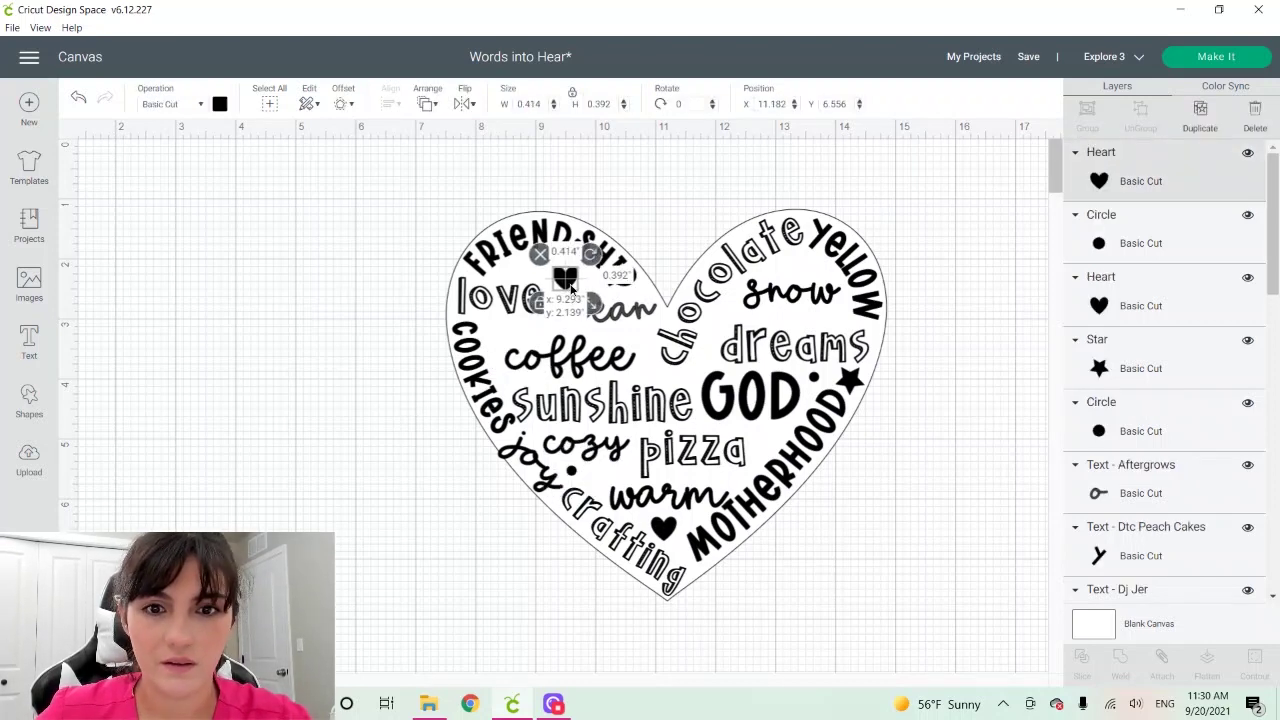
drag(558, 279, 526, 268)
key(ctrl+v)
key(ctrl+v)
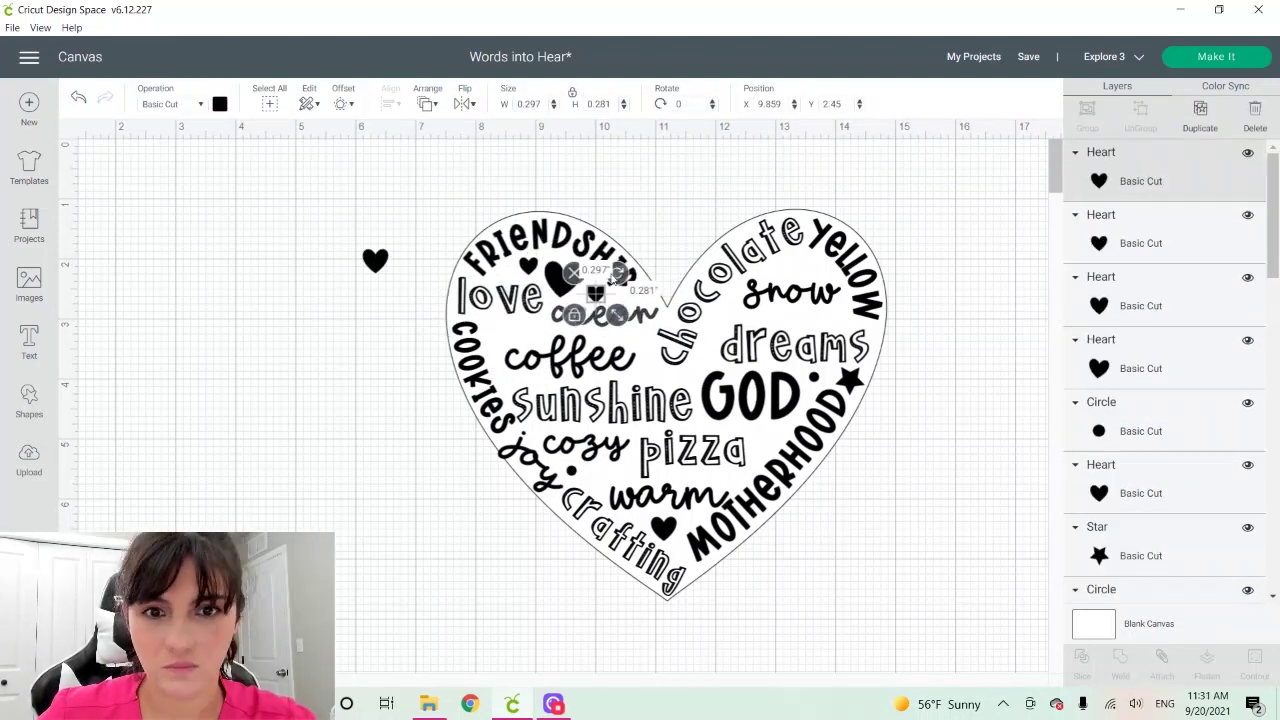
drag(375, 260, 645, 293)
drag(572, 470, 583, 487)
scroll(583, 487, up, 2)
scroll(560, 300, up, 1)
key(ctrl+v)
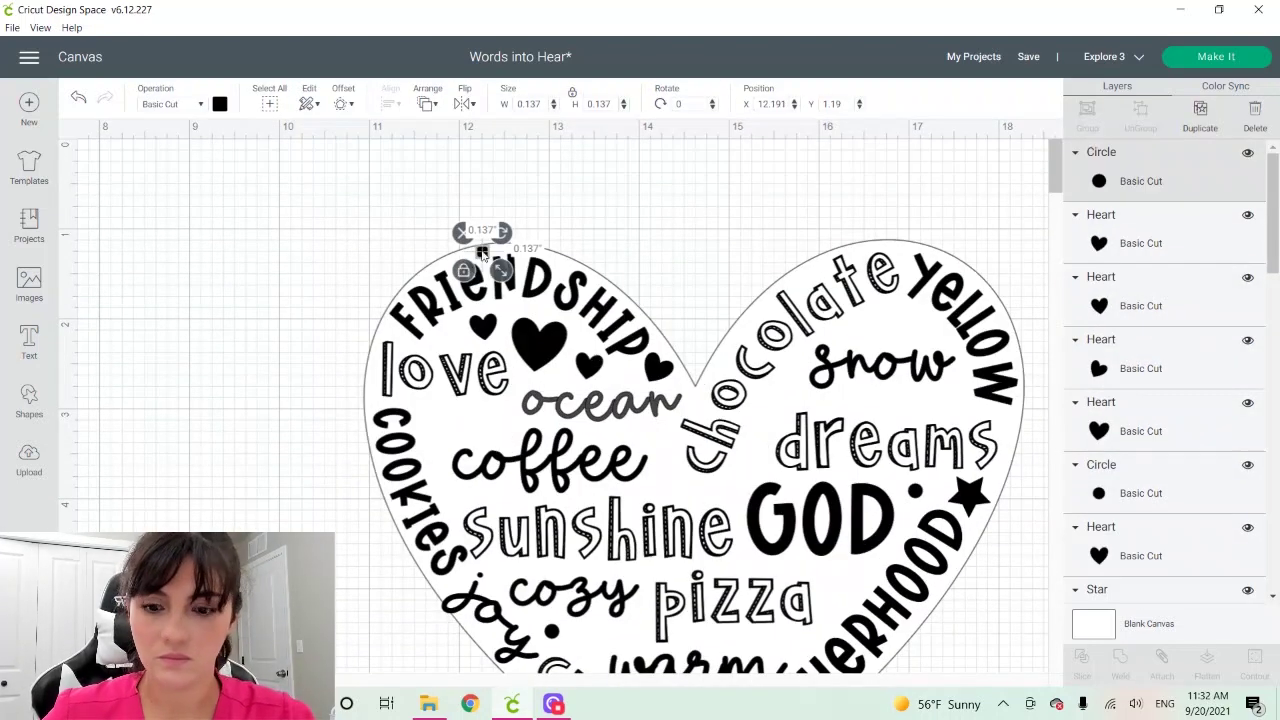
key(ctrl+v)
Save, then search the image library for 'coffee' and insert the chosen cup images.
key(ctrl+s)
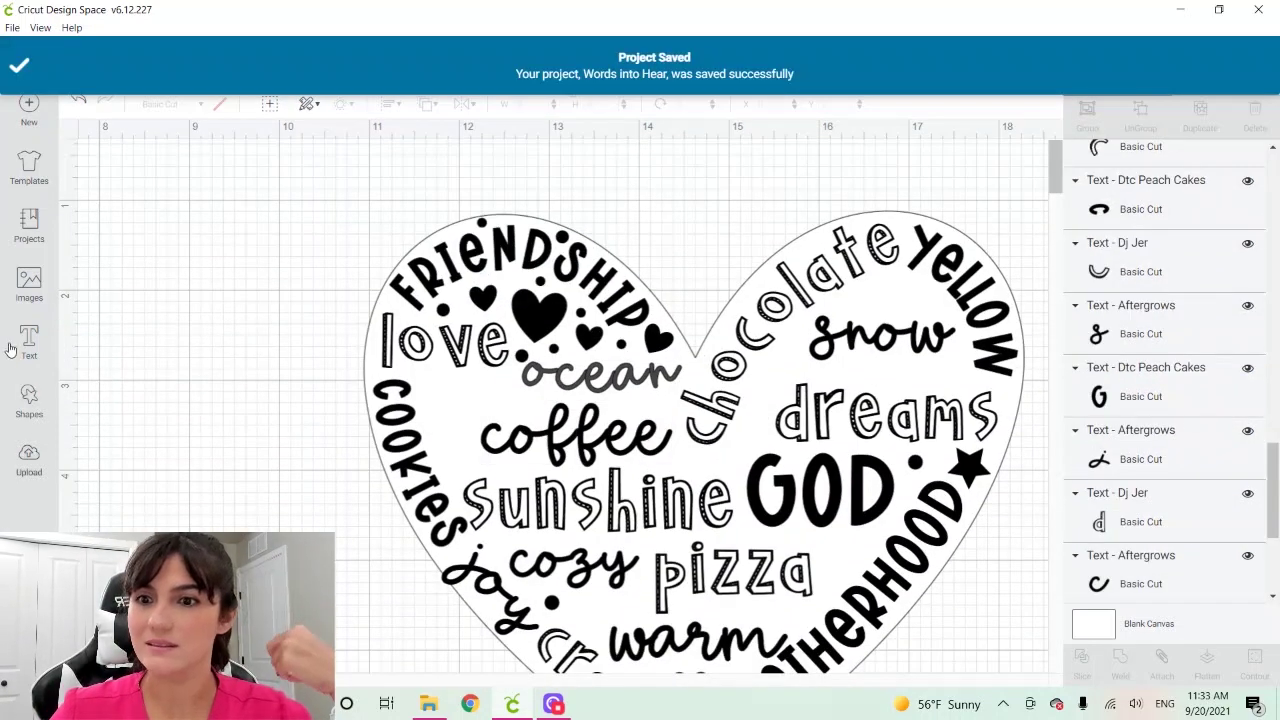
click(29, 283)
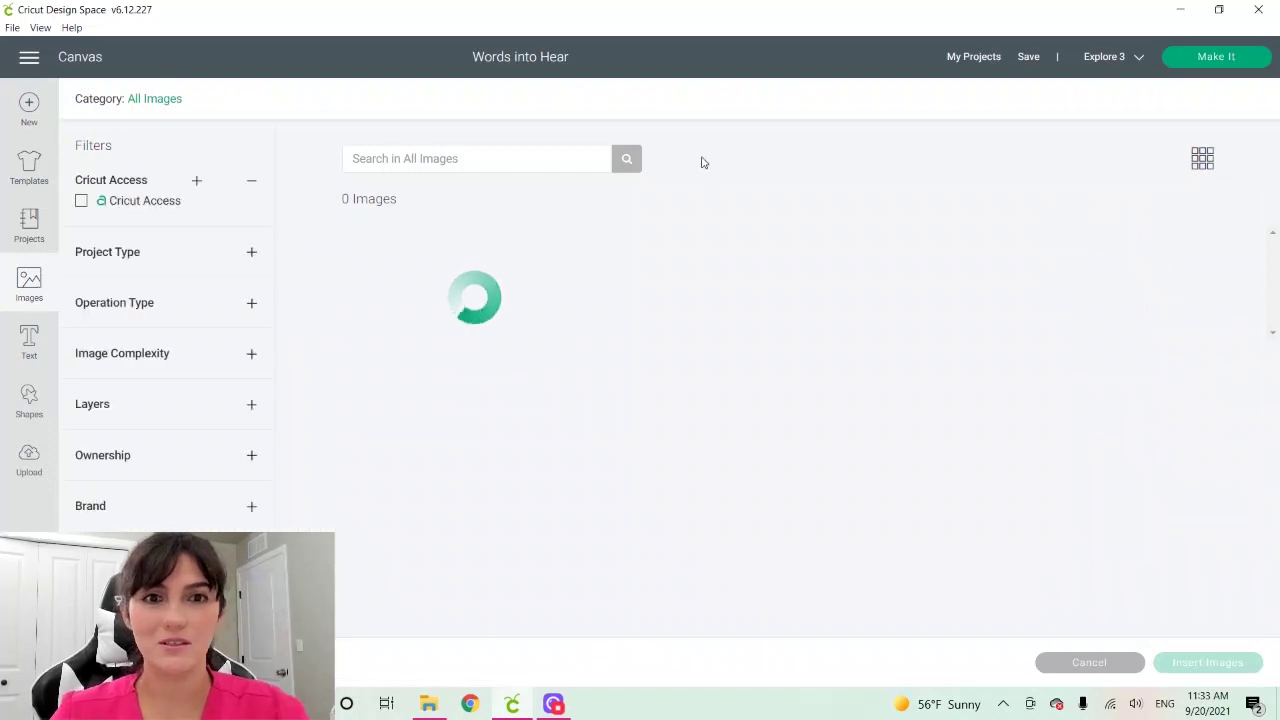
text(coffee)
key(Return)
scroll(755, 392, down, 3)
scroll(755, 392, down, 10)
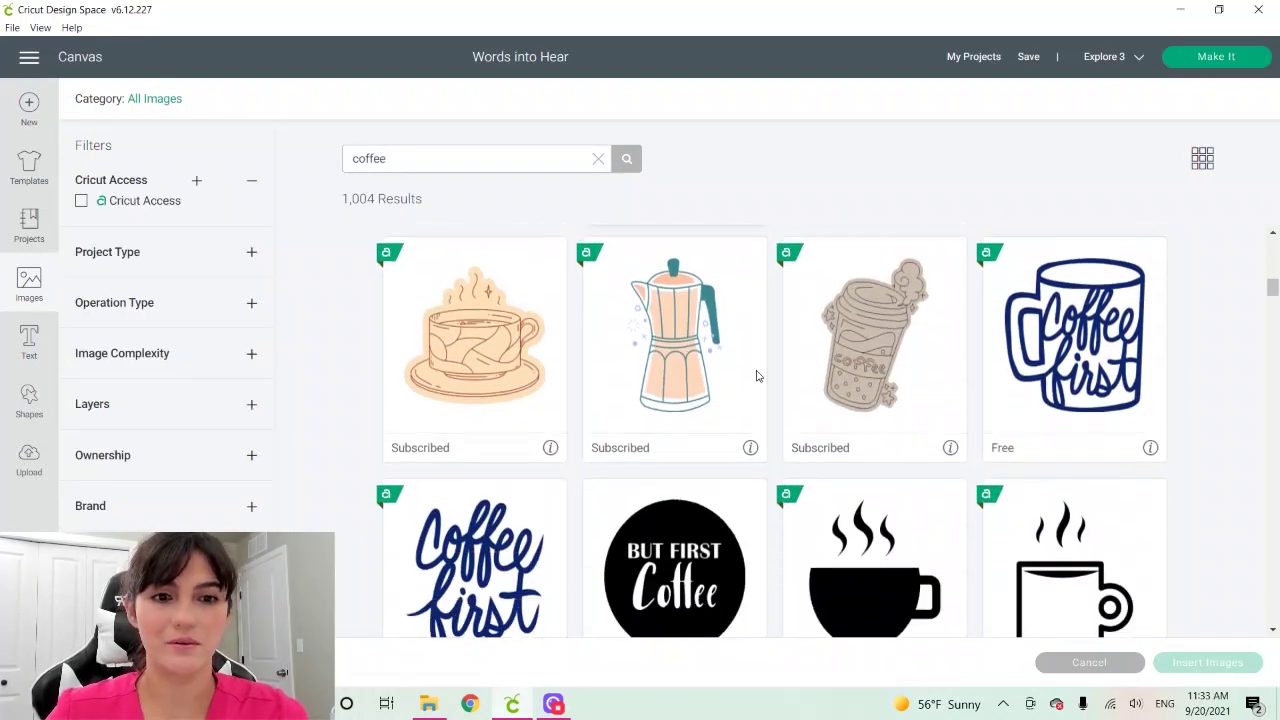
scroll(757, 376, down, 5)
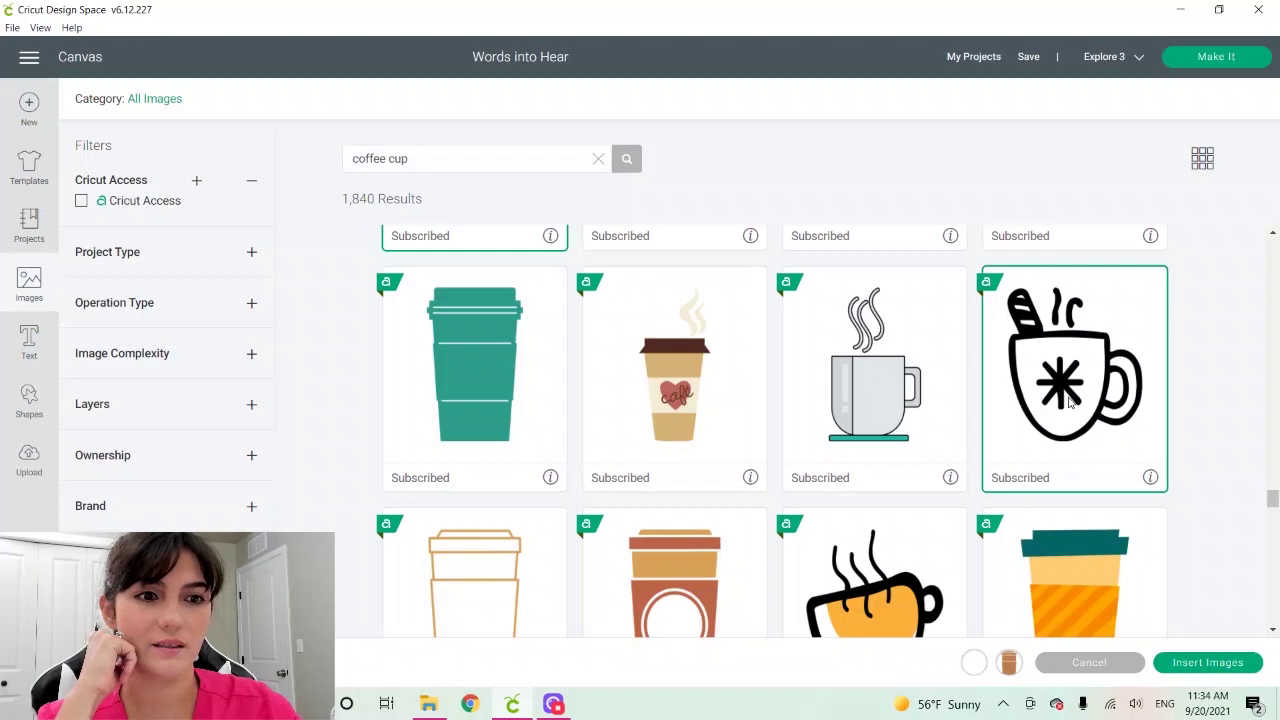
scroll(1068, 398, down, 15)
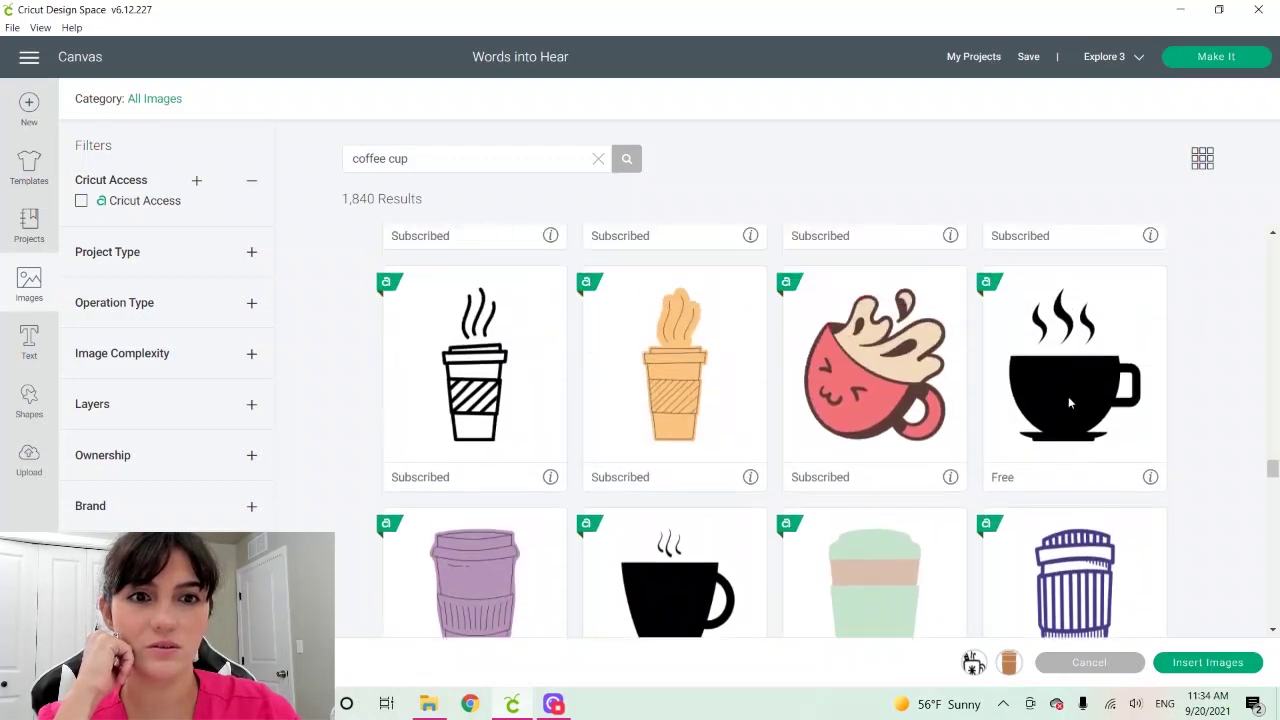
scroll(1068, 402, up, 10)
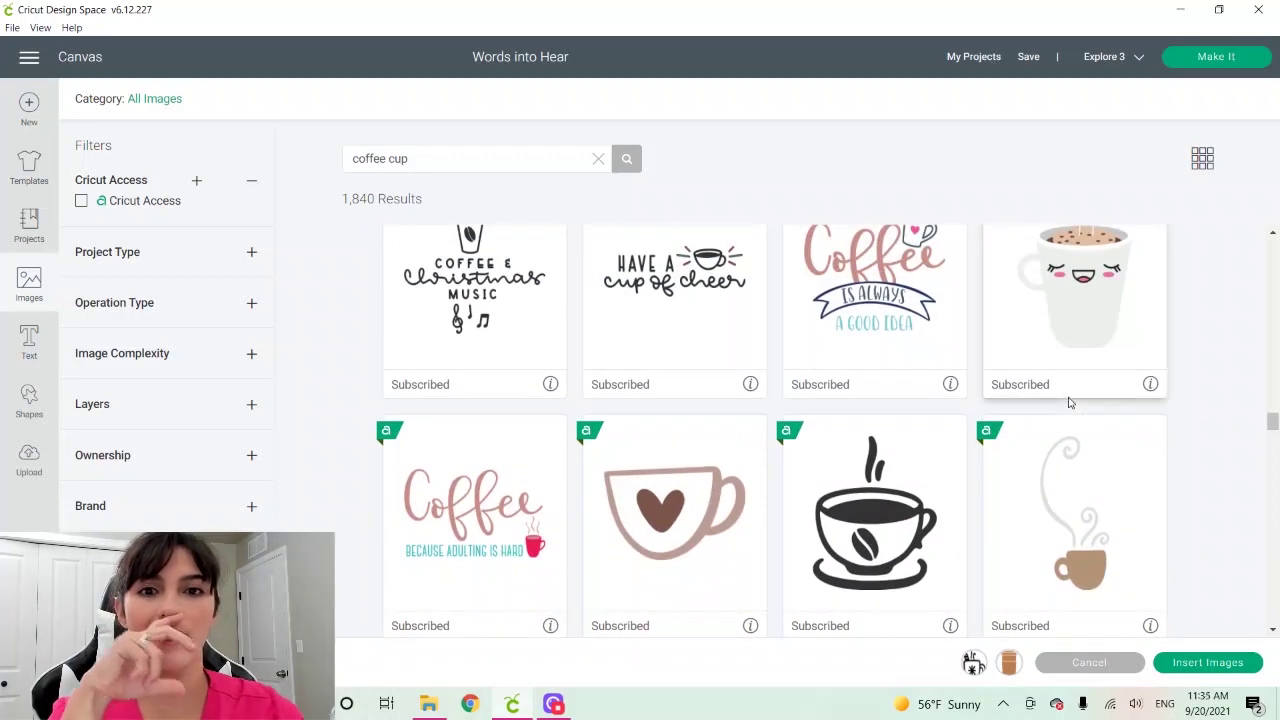
scroll(1068, 402, up, 5)
click(1201, 663)
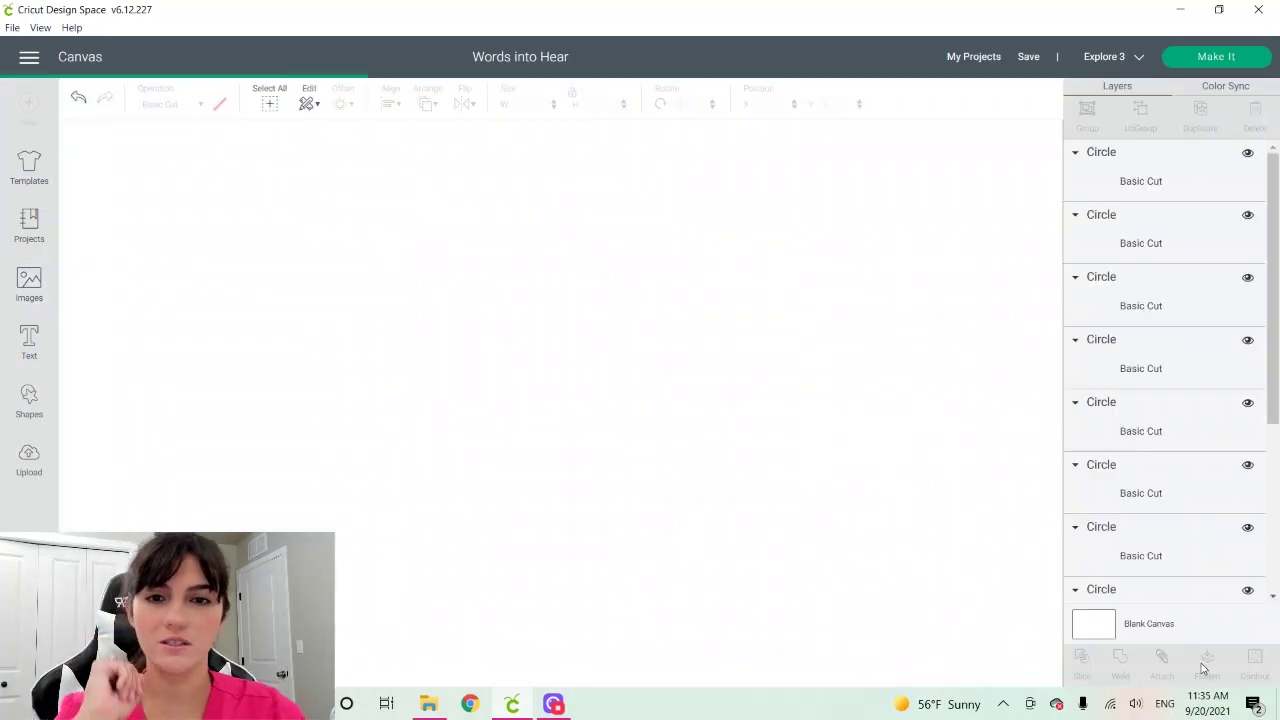
Shrink the to-go cup and place it near coffee, undo mistakes, then move a small heart beside joy.
click(259, 514)
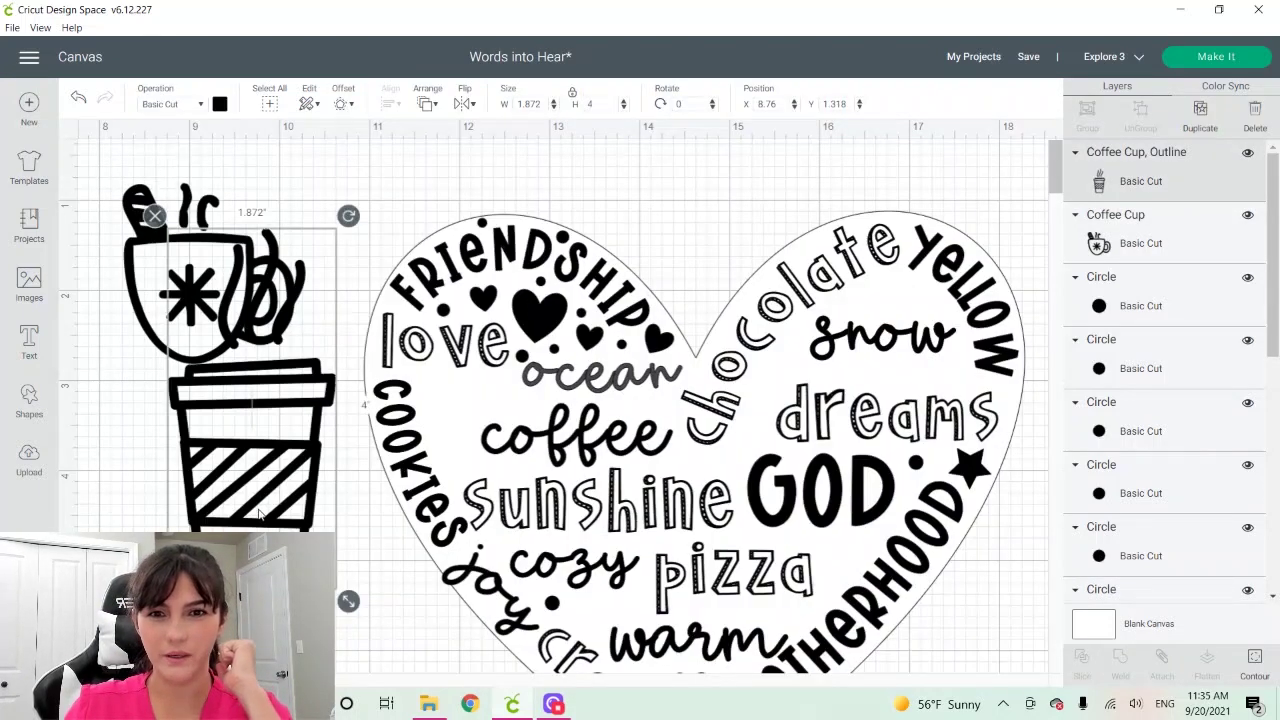
drag(345, 538, 215, 335)
drag(200, 290, 460, 352)
drag(507, 482, 491, 474)
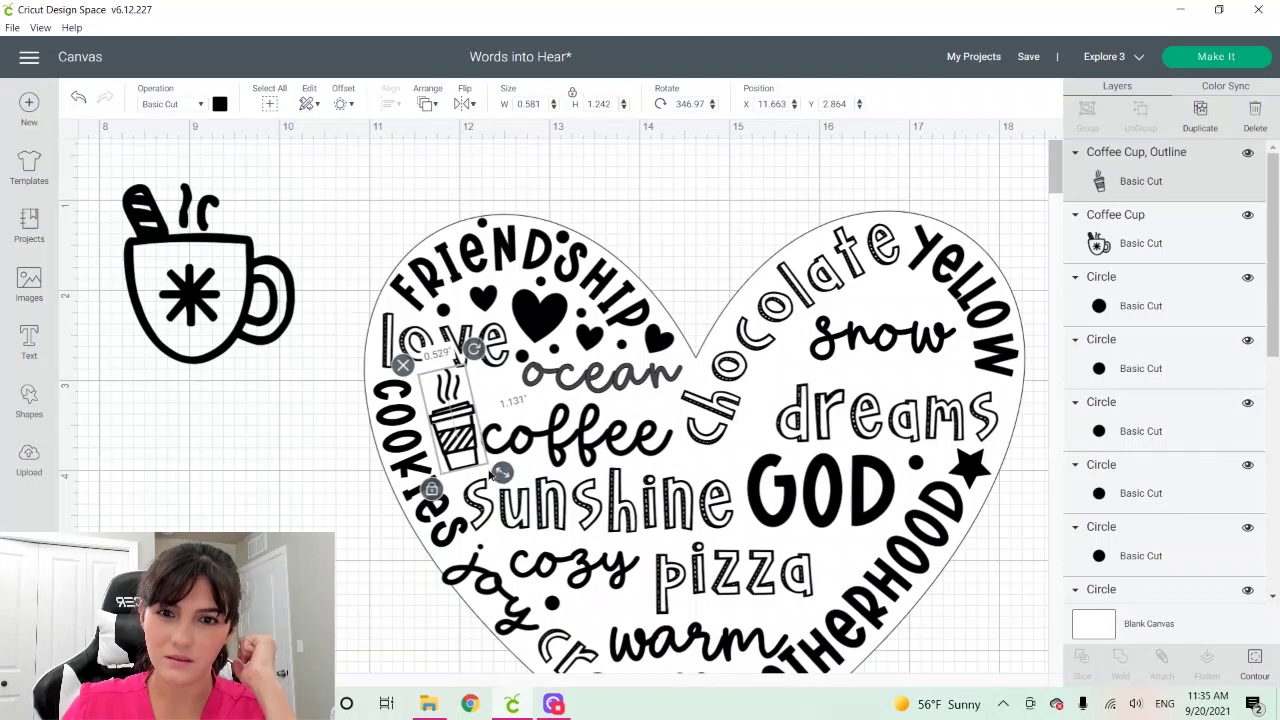
key(ctrl+z)
key(ctrl+z)
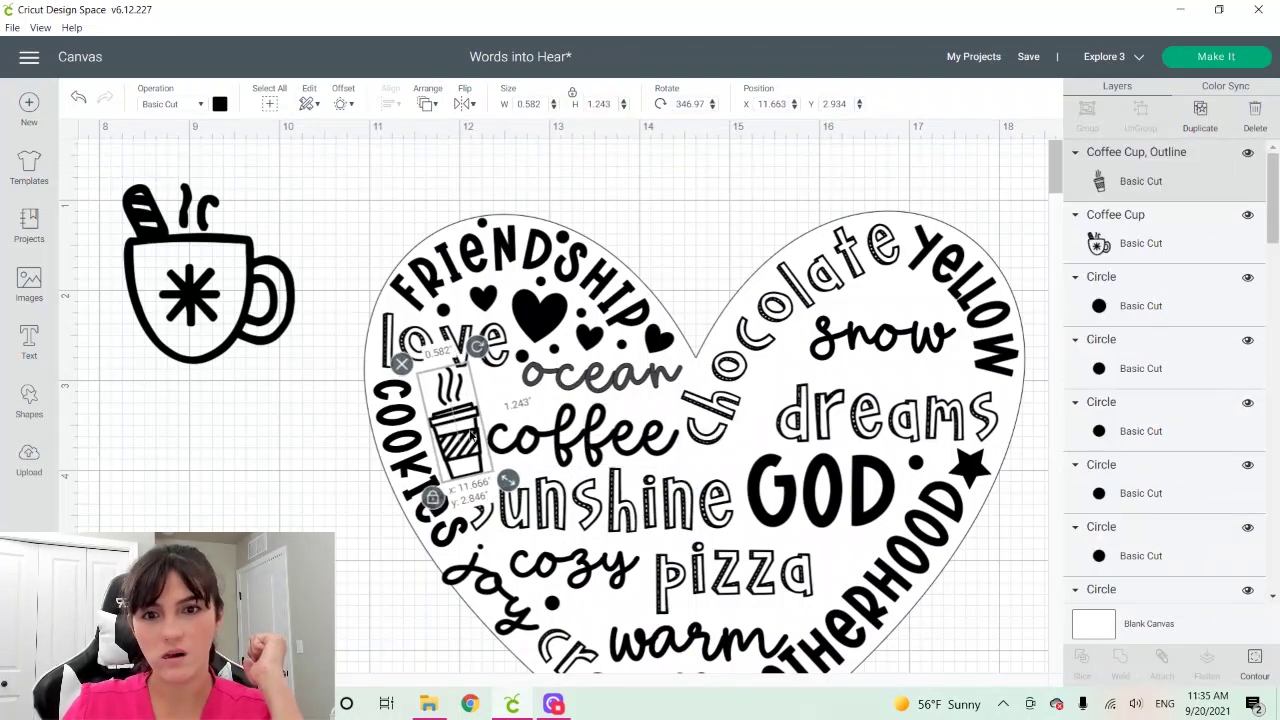
key(ctrl+z)
key(ctrl+z)
key(ctrl+z)
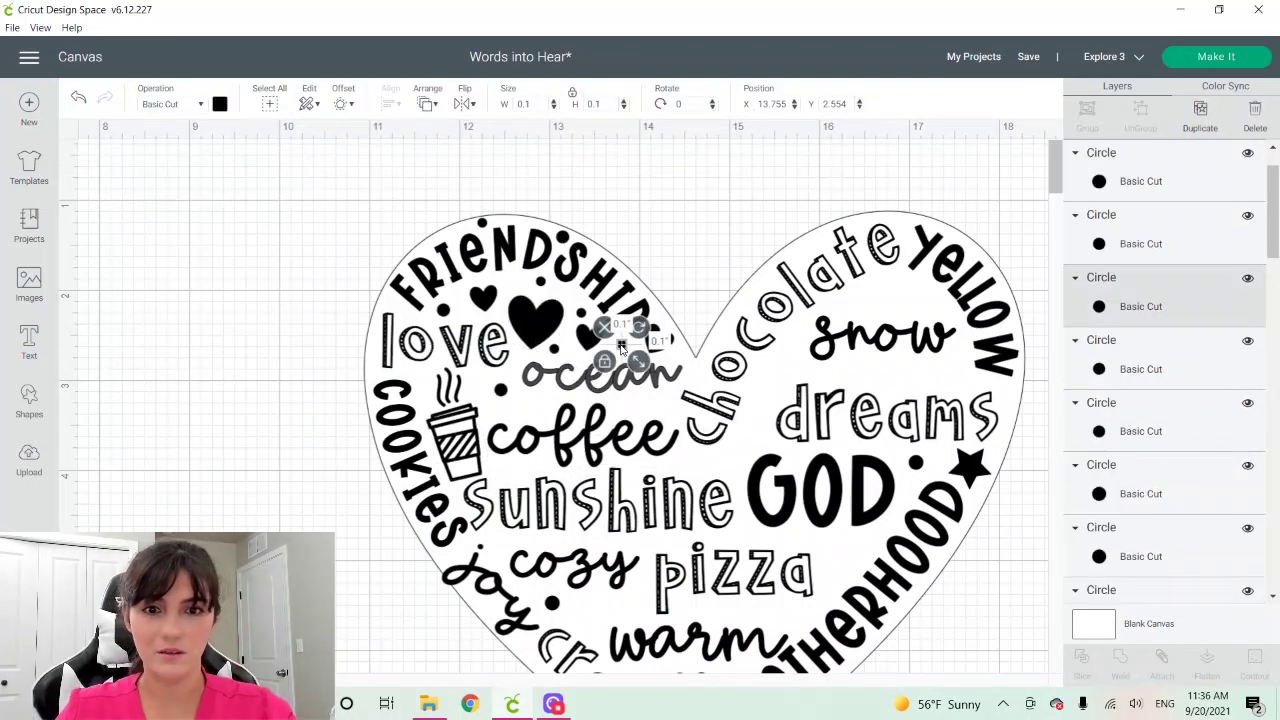
scroll(983, 348, down, 2)
key(ctrl+z)
key(ctrl+z)
key(ctrl+z)
key(ctrl+z)
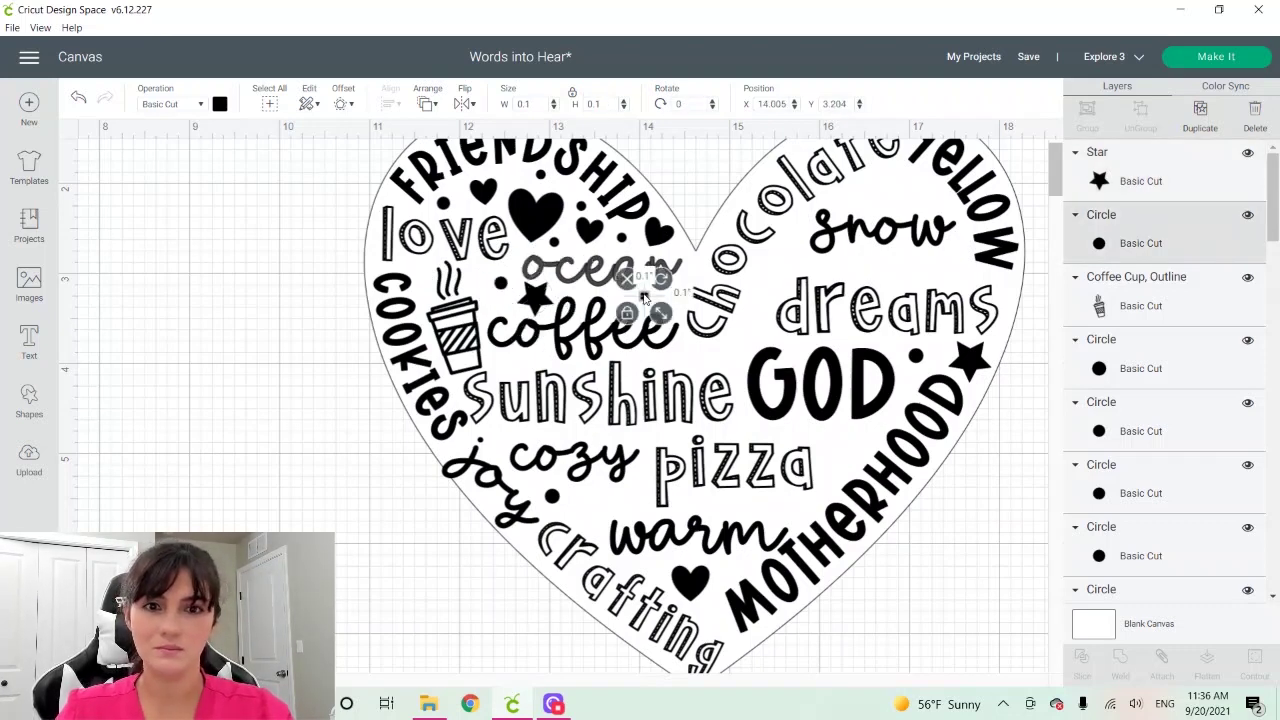
key(ctrl+z)
key(ctrl+z)
key(ctrl+z)
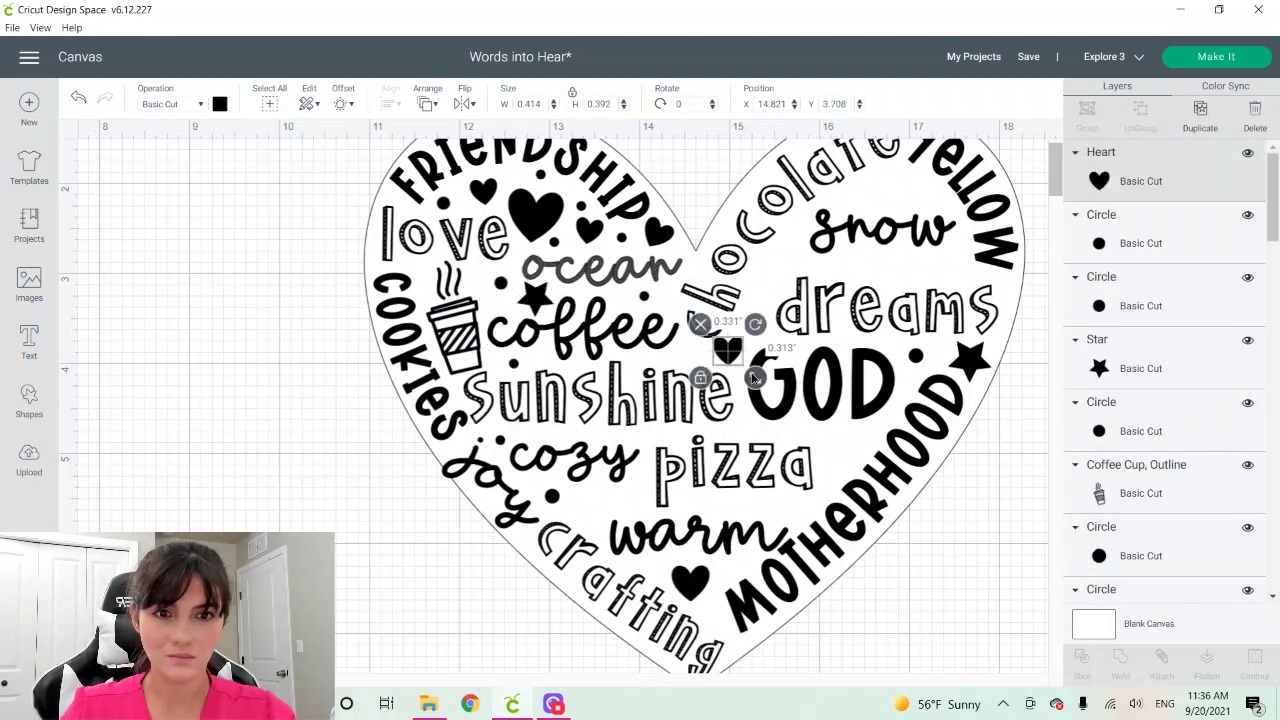
drag(730, 352, 598, 511)
Nudge the word pizza slightly left and down, then open the image library.
click(743, 474)
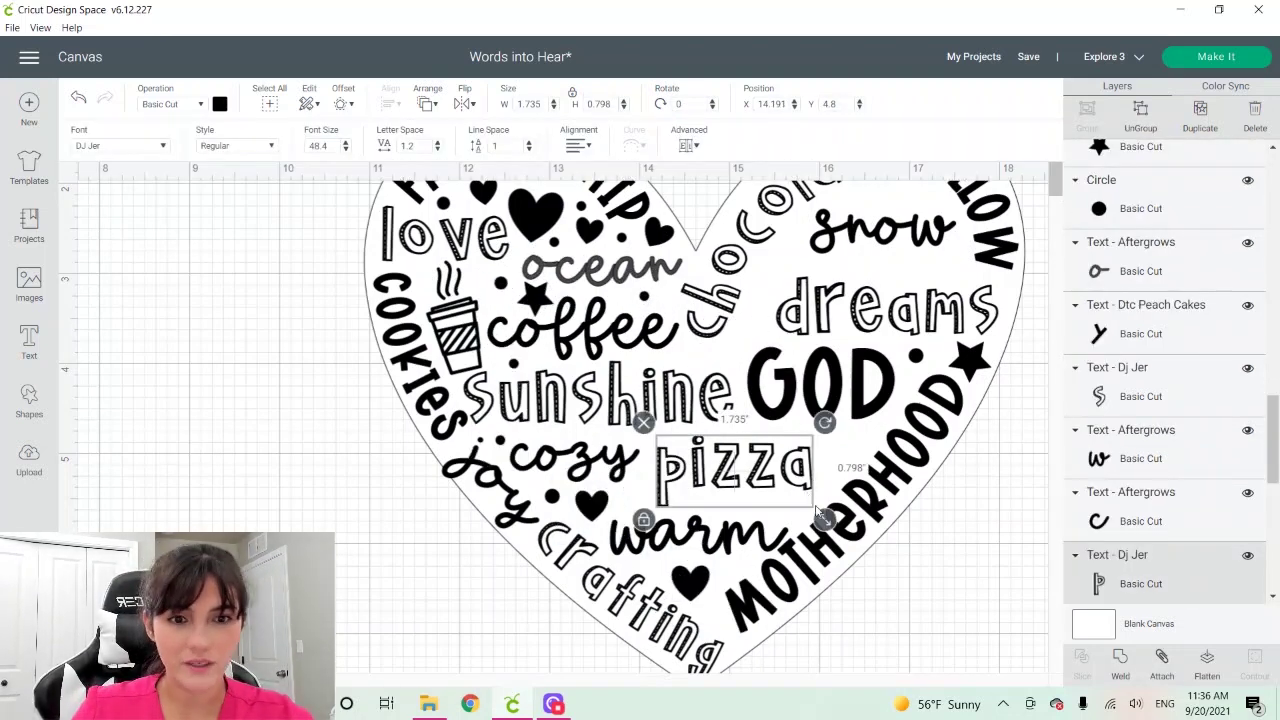
drag(797, 485, 784, 492)
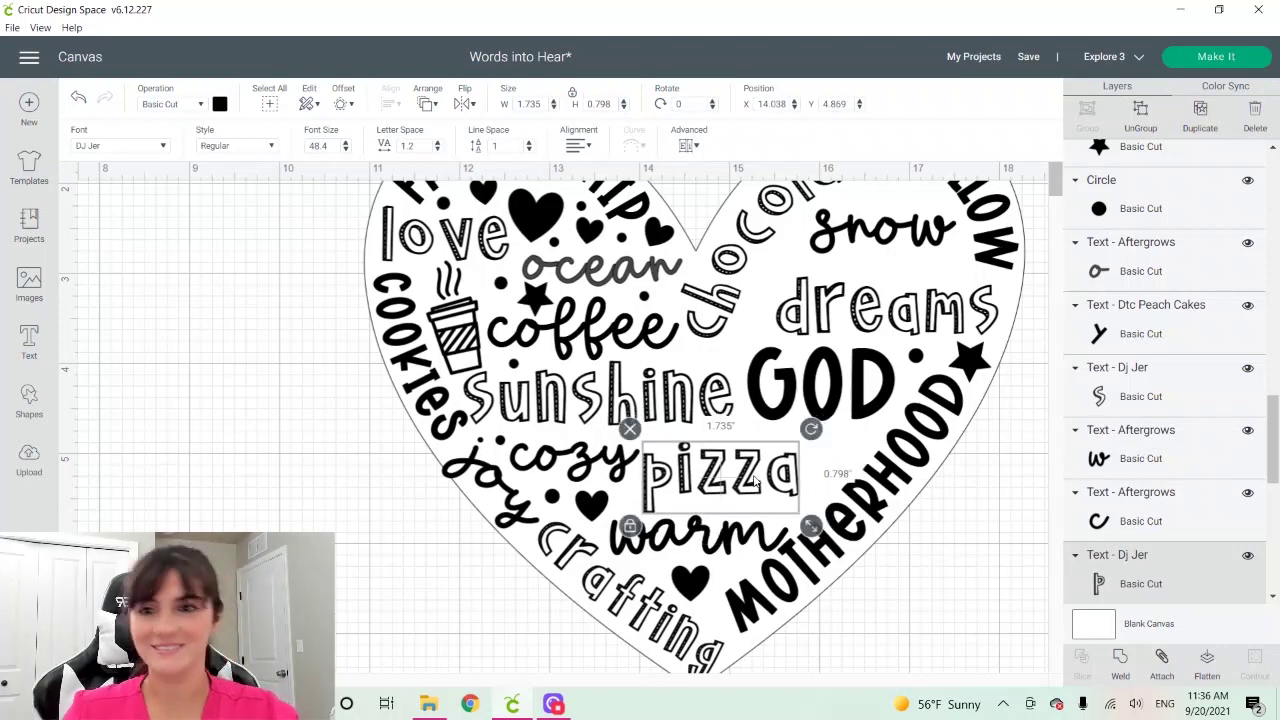
click(28, 280)
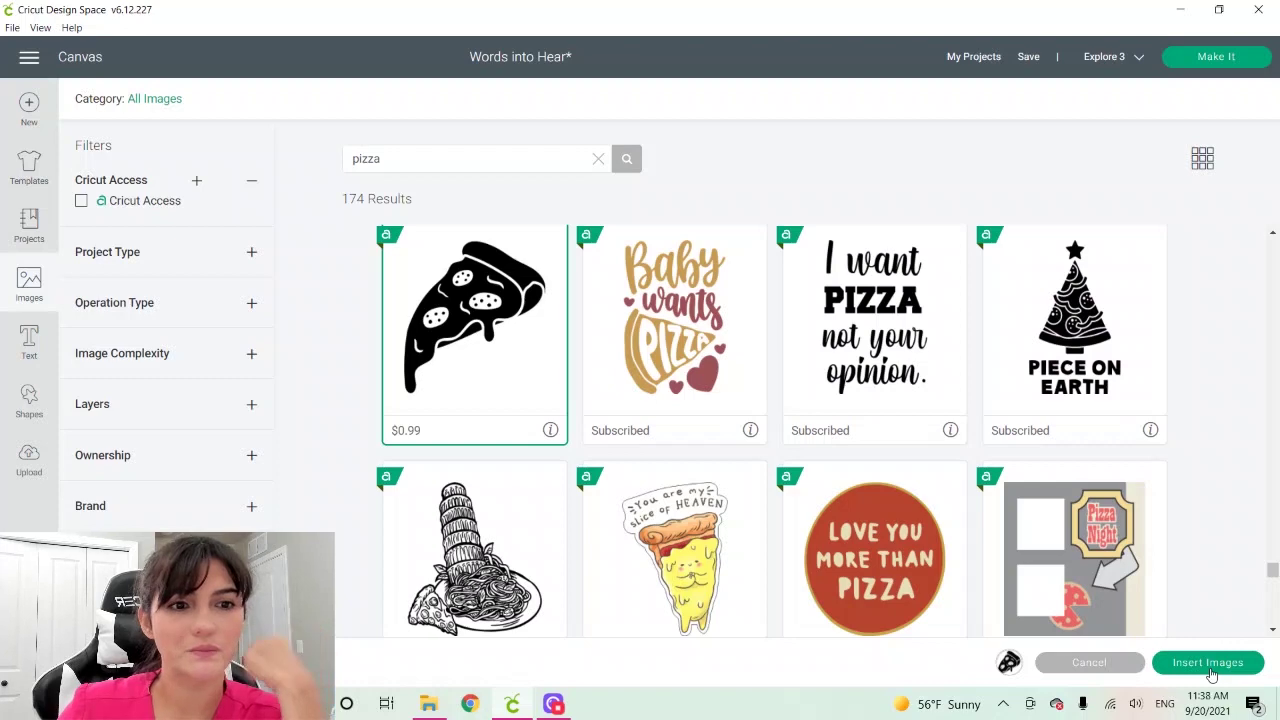
Insert the pizza slice image, move it beside pizza, and nudge cozy up-left.
click(1208, 663)
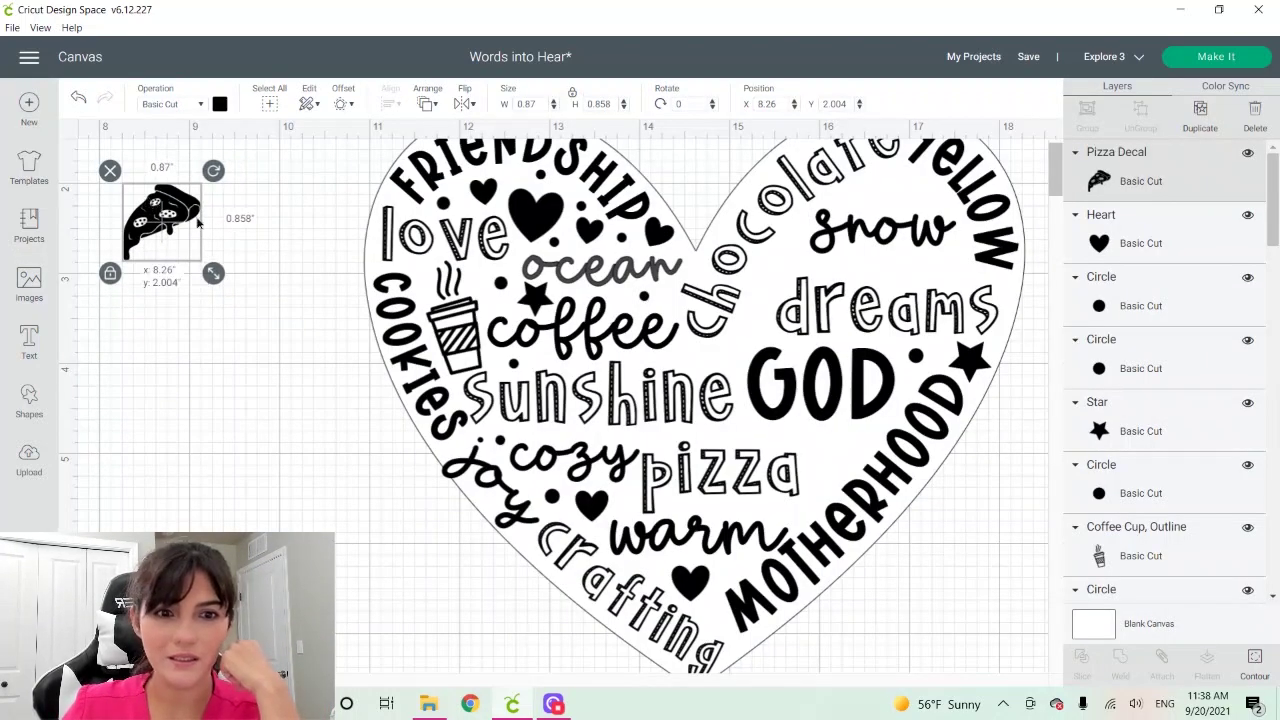
drag(198, 222, 860, 507)
click(595, 460)
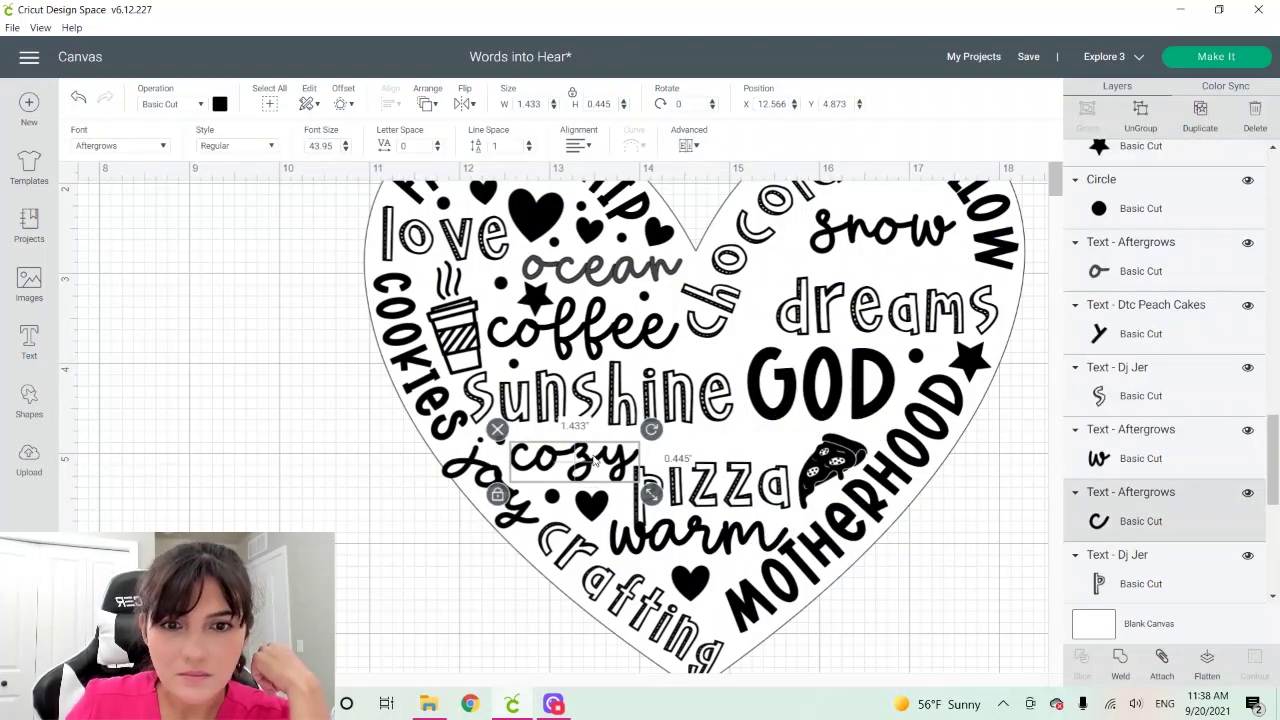
drag(595, 460, 577, 452)
click(830, 468)
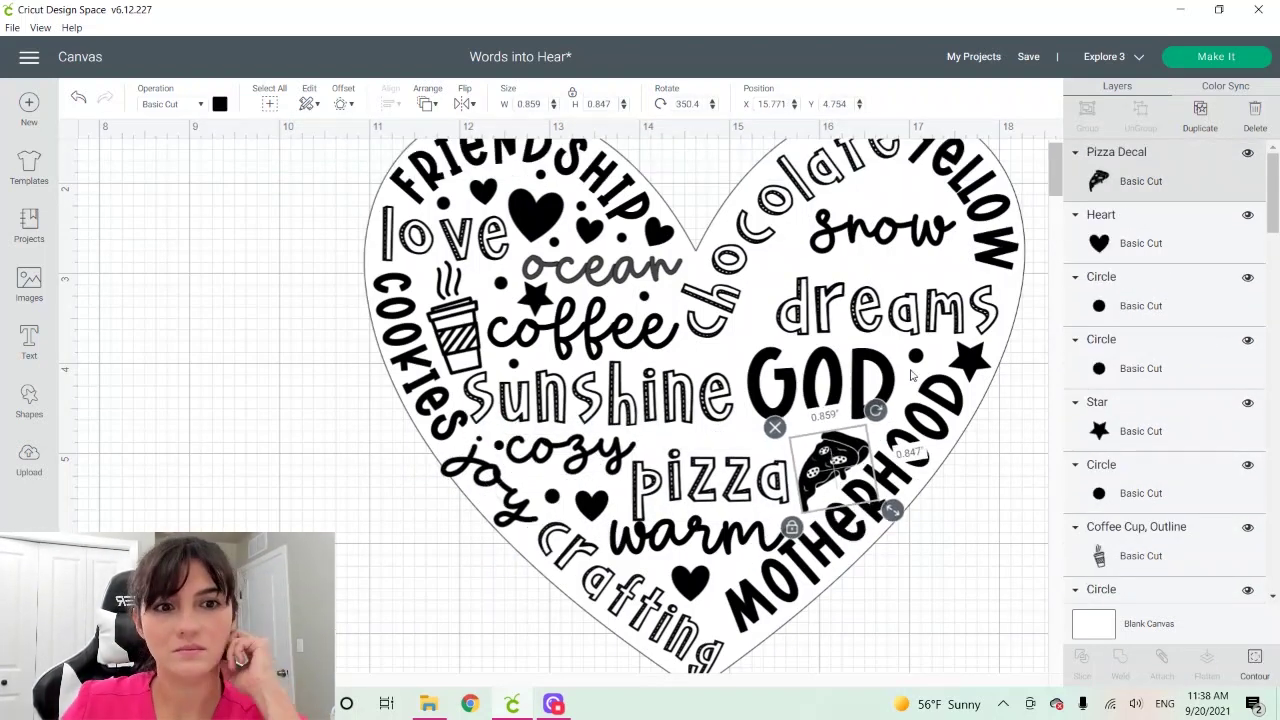
Move the star beside GOD, dots toward pizza and sunshine, and lower snow slightly.
click(916, 356)
drag(765, 378, 733, 352)
drag(790, 468, 723, 437)
click(697, 372)
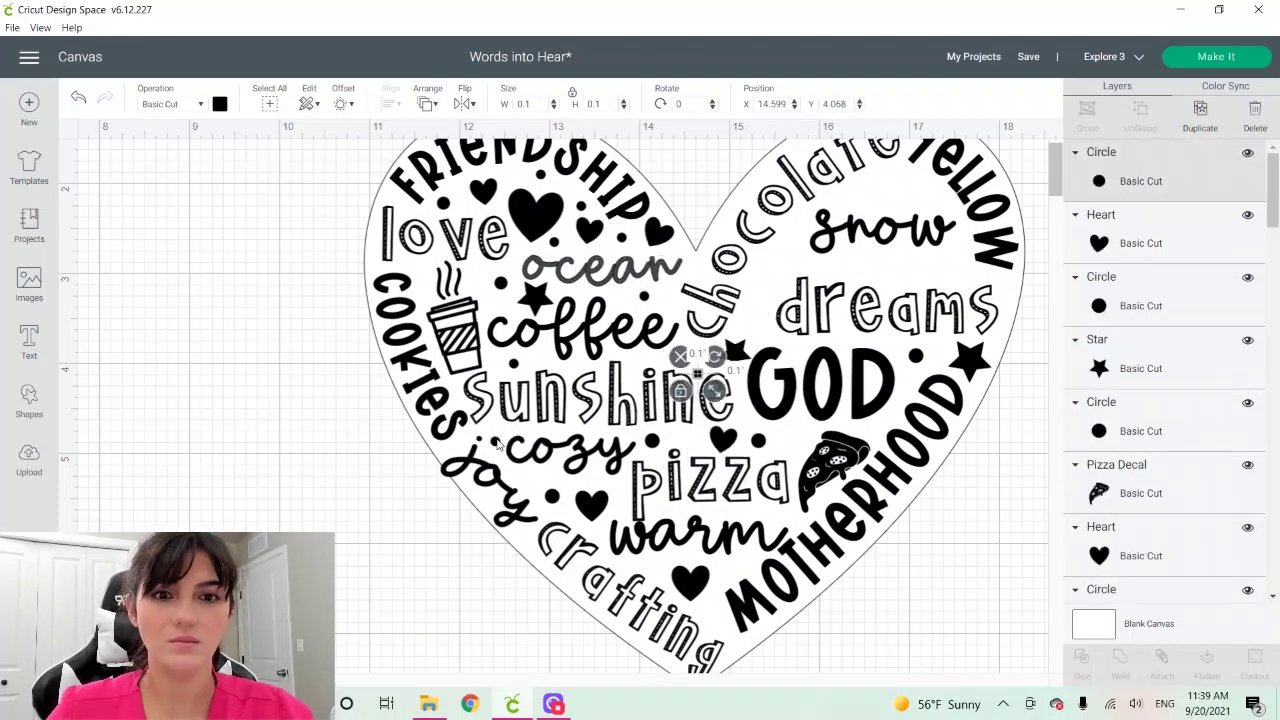
drag(700, 378, 636, 366)
scroll(636, 366, up, 1)
click(888, 293)
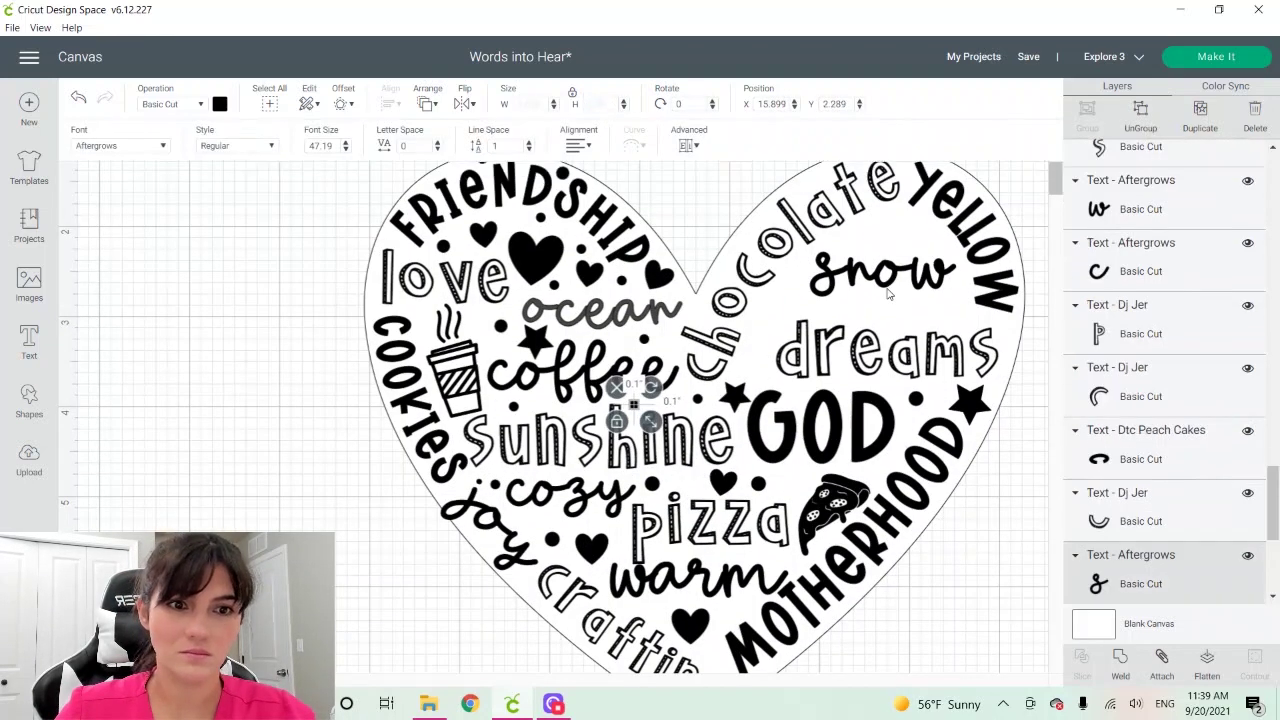
drag(888, 293, 897, 299)
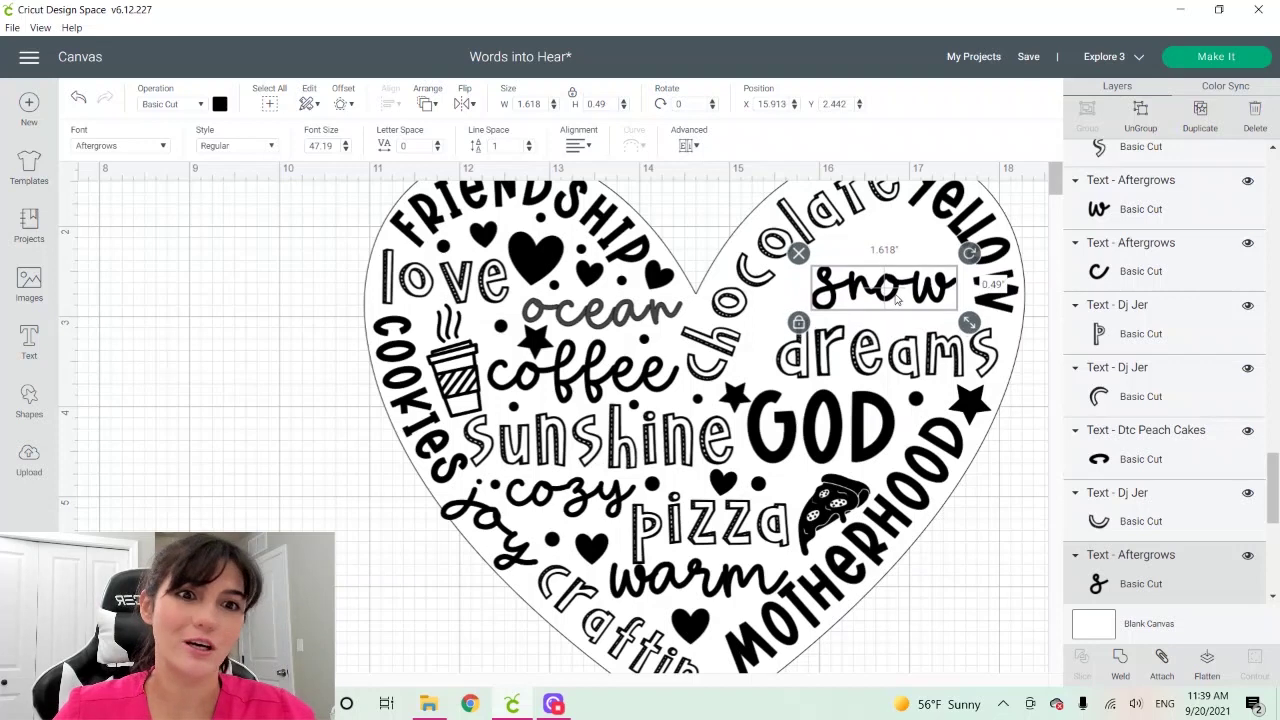
Insert the chocolate bar image, make it black, shrink it under an inch and place it beside yellow.
click(29, 283)
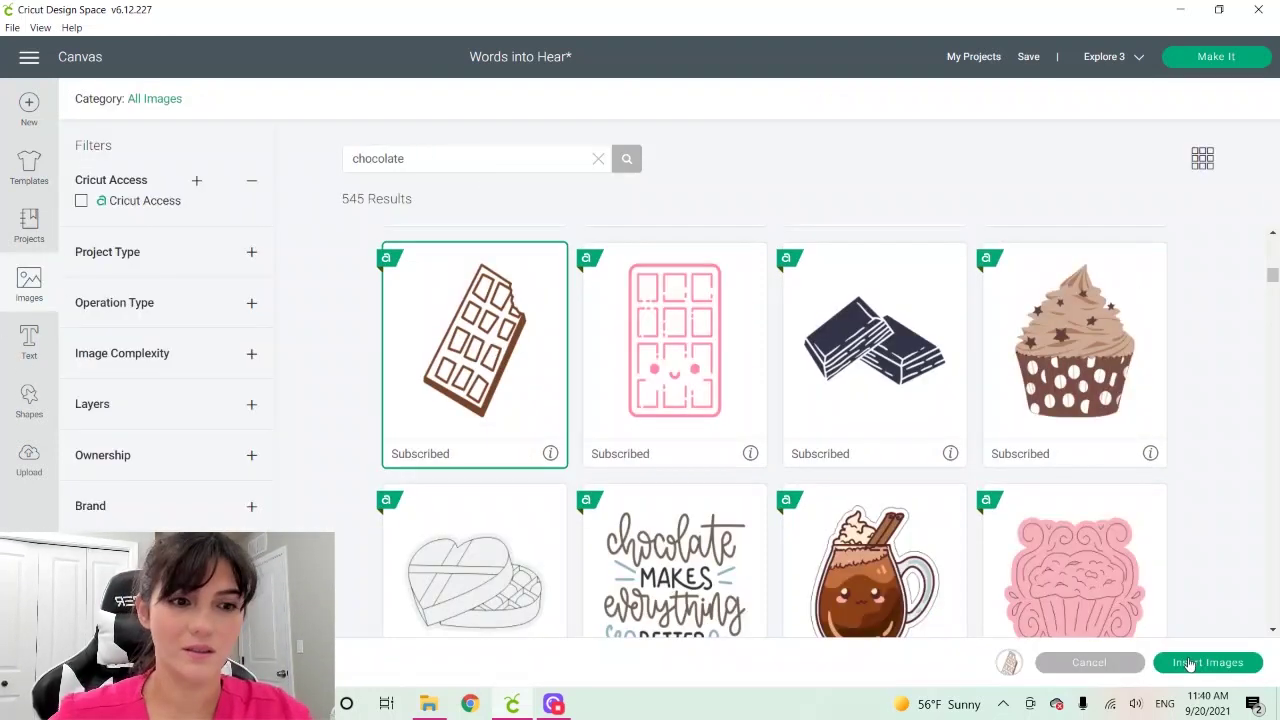
click(1188, 664)
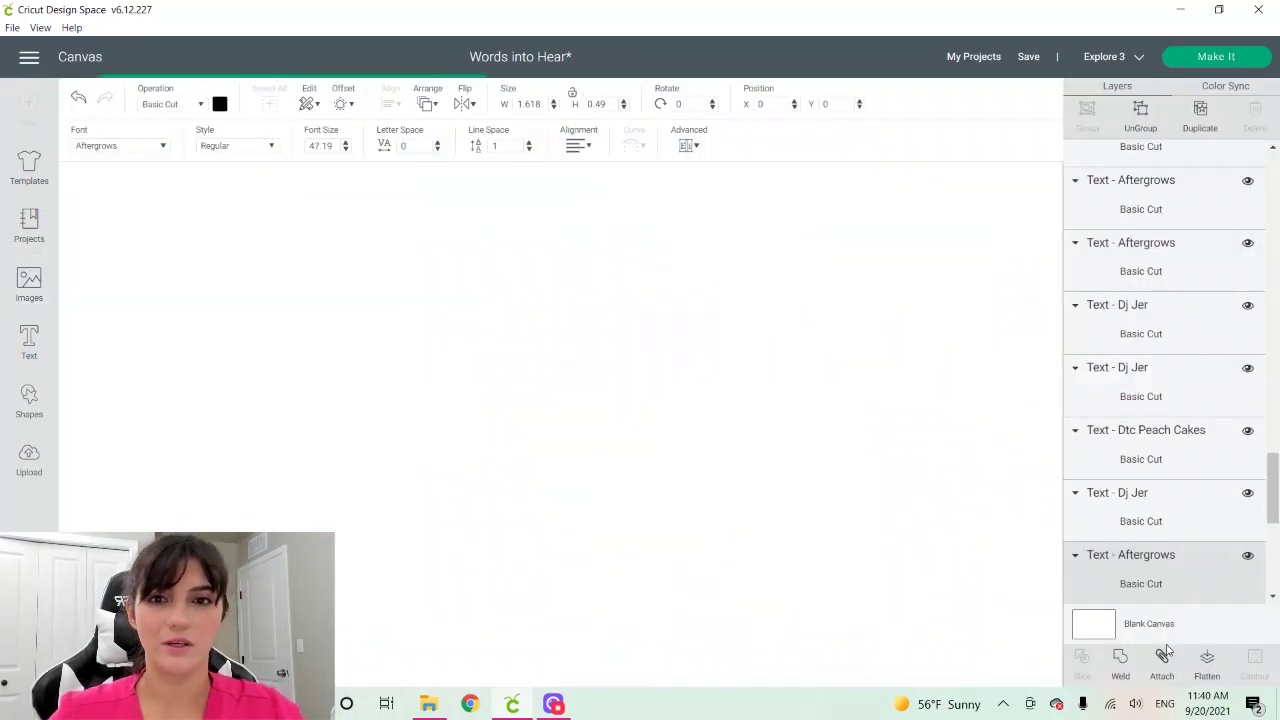
click(220, 105)
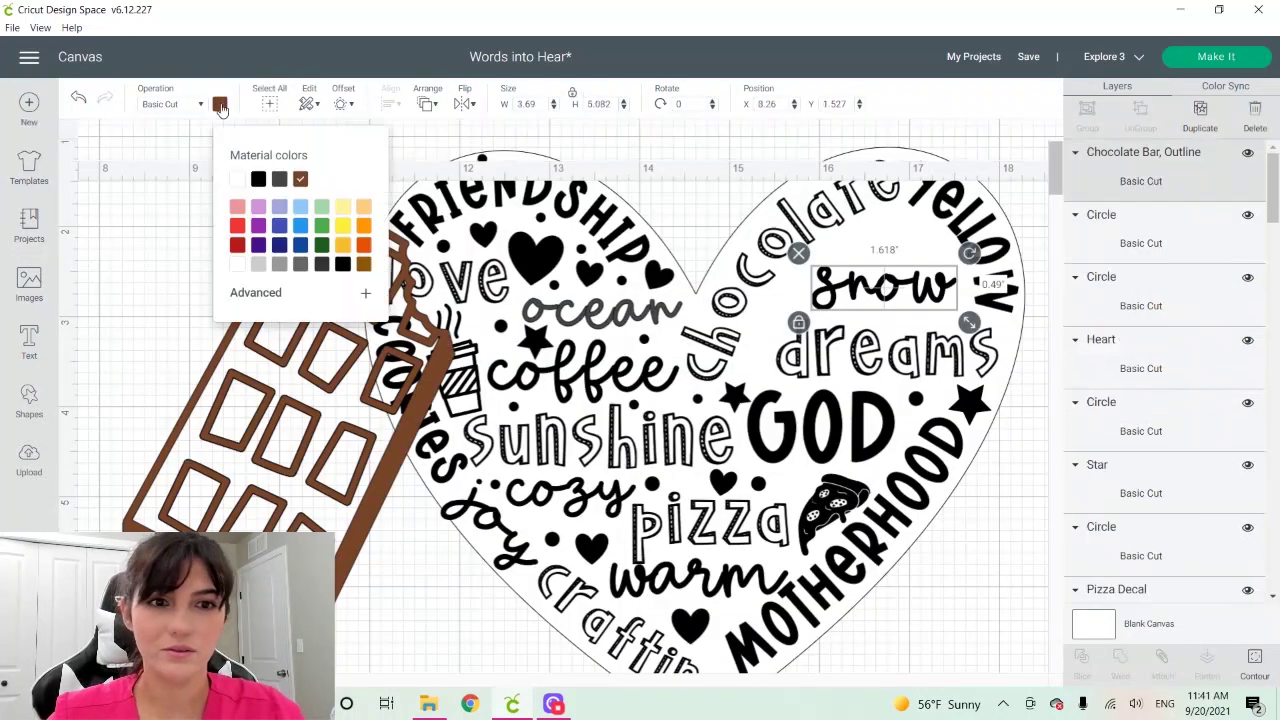
click(258, 179)
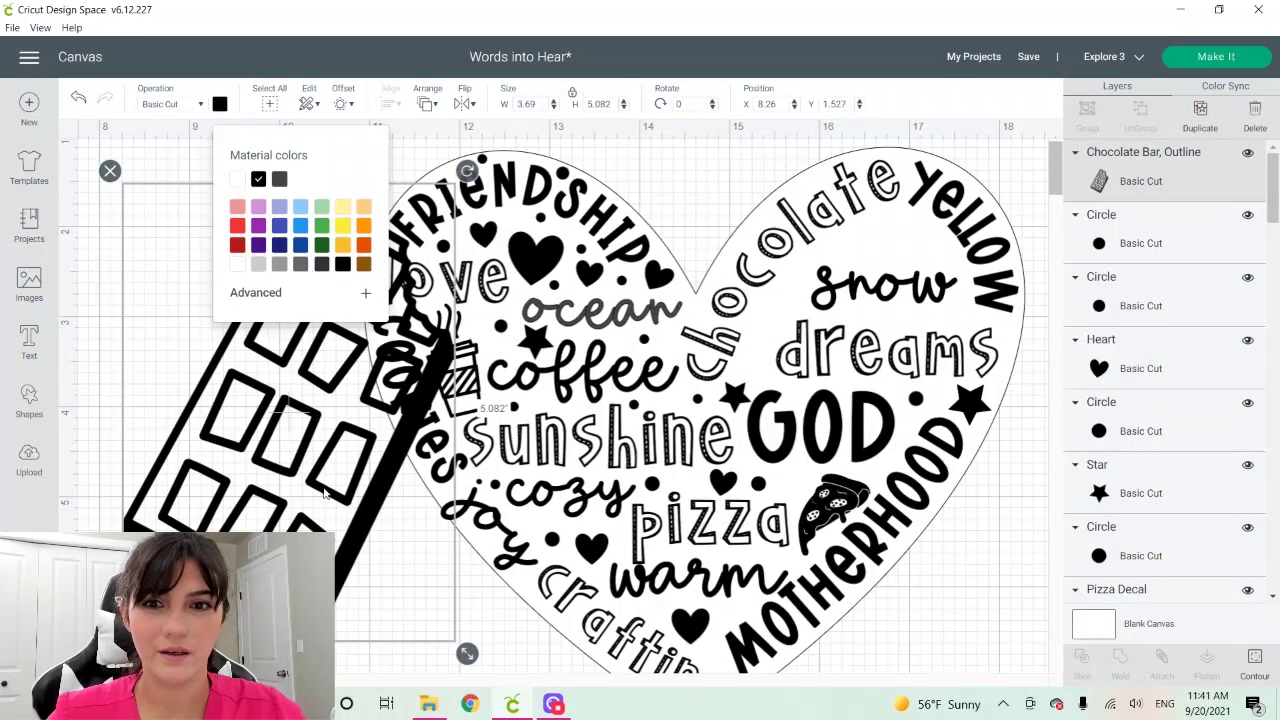
drag(337, 497, 878, 432)
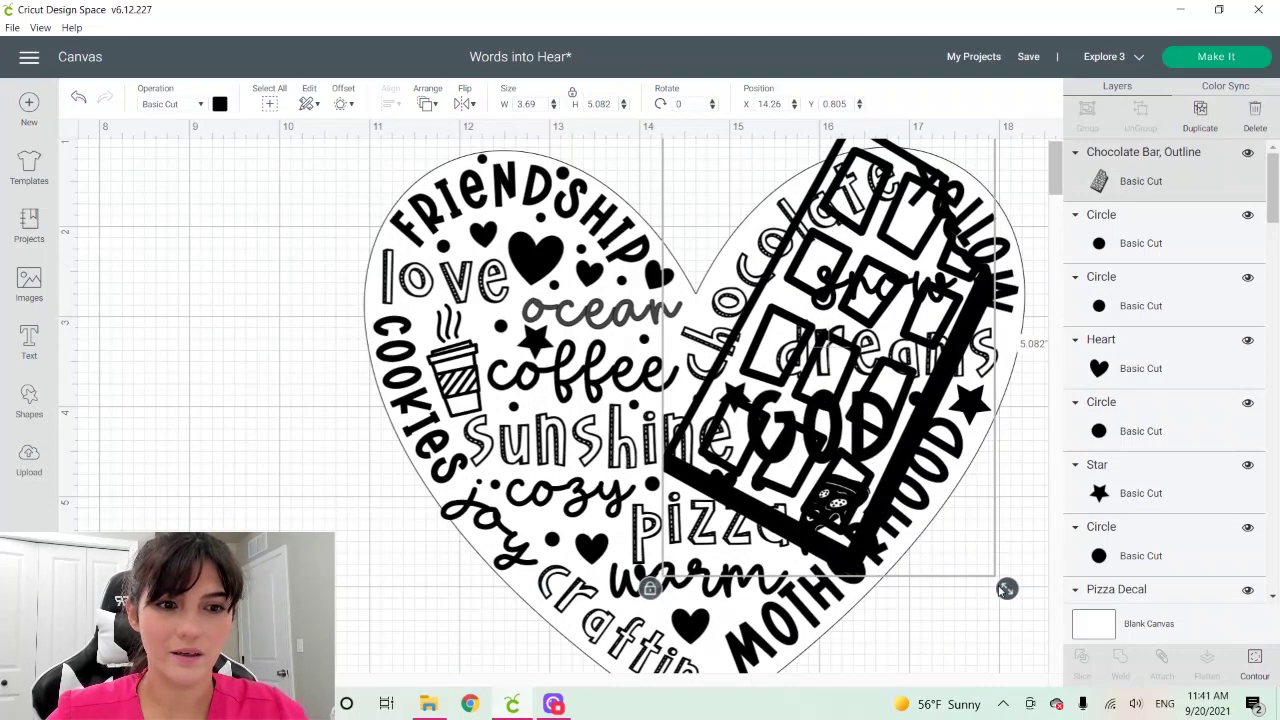
drag(1008, 588, 749, 230)
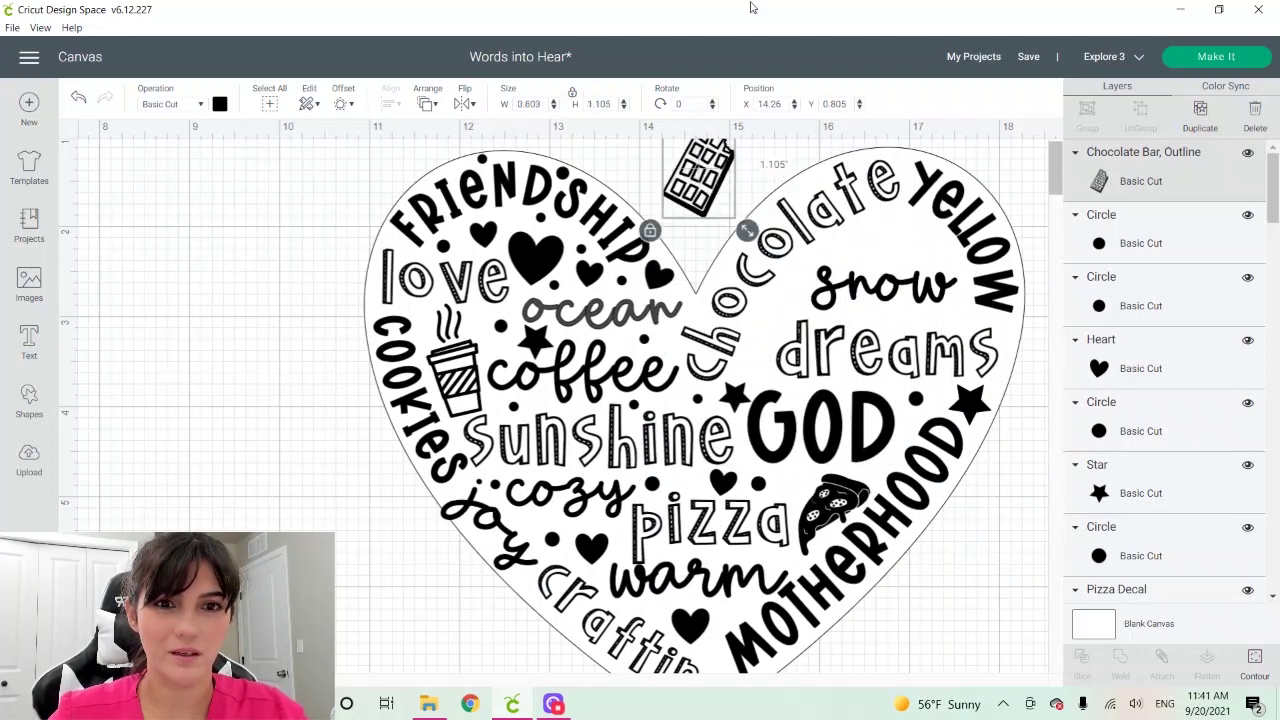
drag(713, 175, 915, 248)
Lower snow, then move small hearts near FRIENDSHIP, love and dreams.
drag(870, 290, 835, 300)
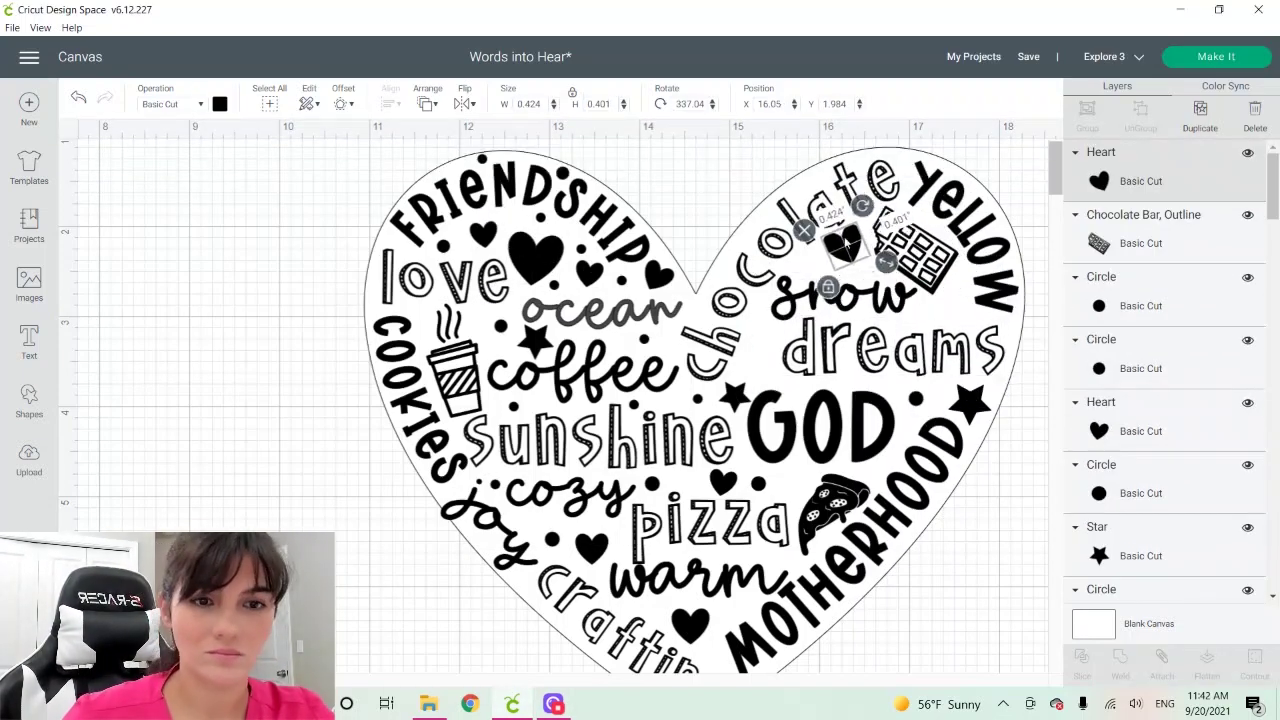
click(955, 305)
drag(770, 560, 482, 238)
drag(750, 457, 850, 380)
scroll(850, 380, up, 2)
Move a star next to chocolate and dots beside snow and dreams to fill remaining gaps.
drag(849, 194, 802, 368)
drag(743, 295, 905, 377)
scroll(297, 430, down, 1)
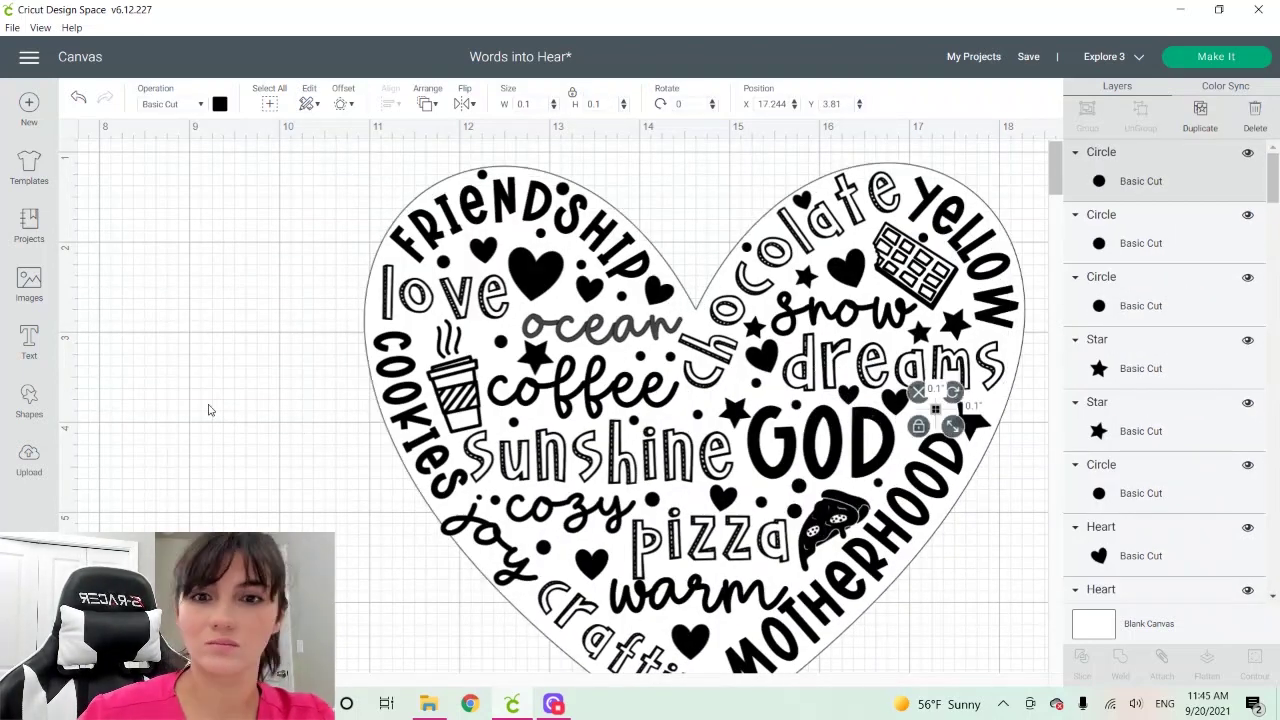
click(700, 630)
scroll(818, 262, down, 2)
drag(748, 440, 525, 413)
scroll(525, 413, up, 1)
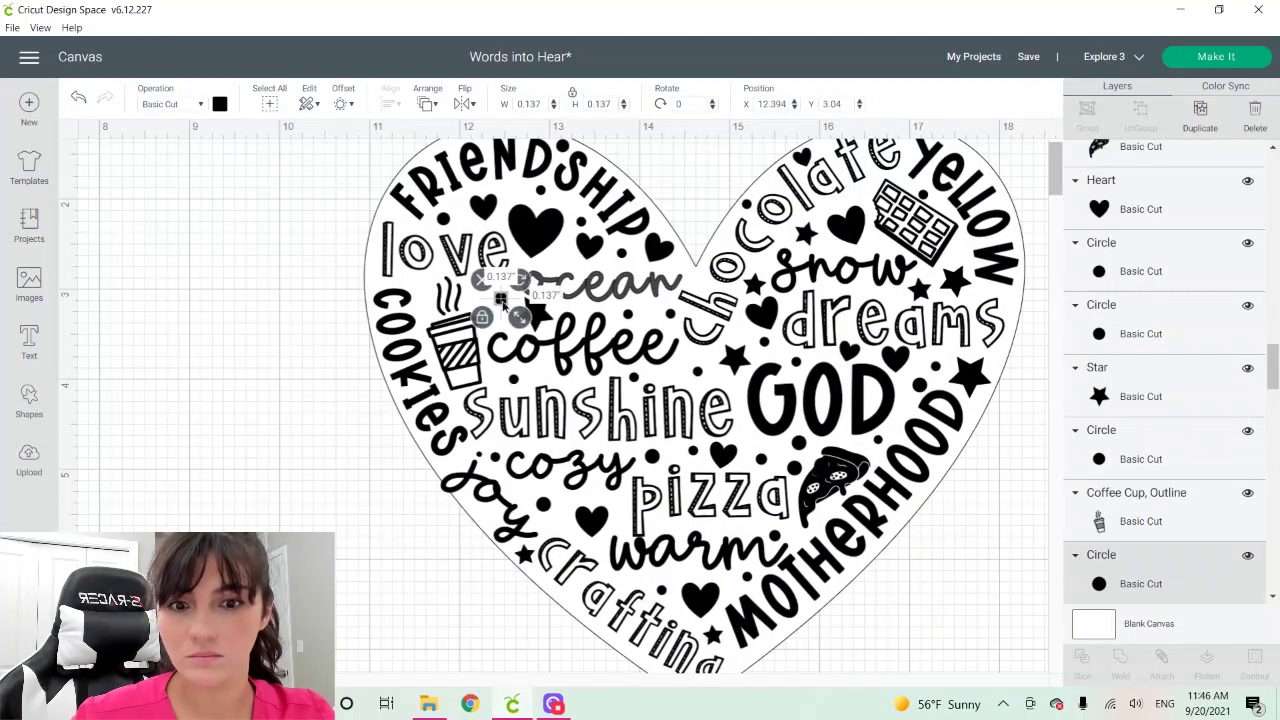
drag(508, 286, 978, 414)
click(317, 437)
scroll(317, 437, down, 2)
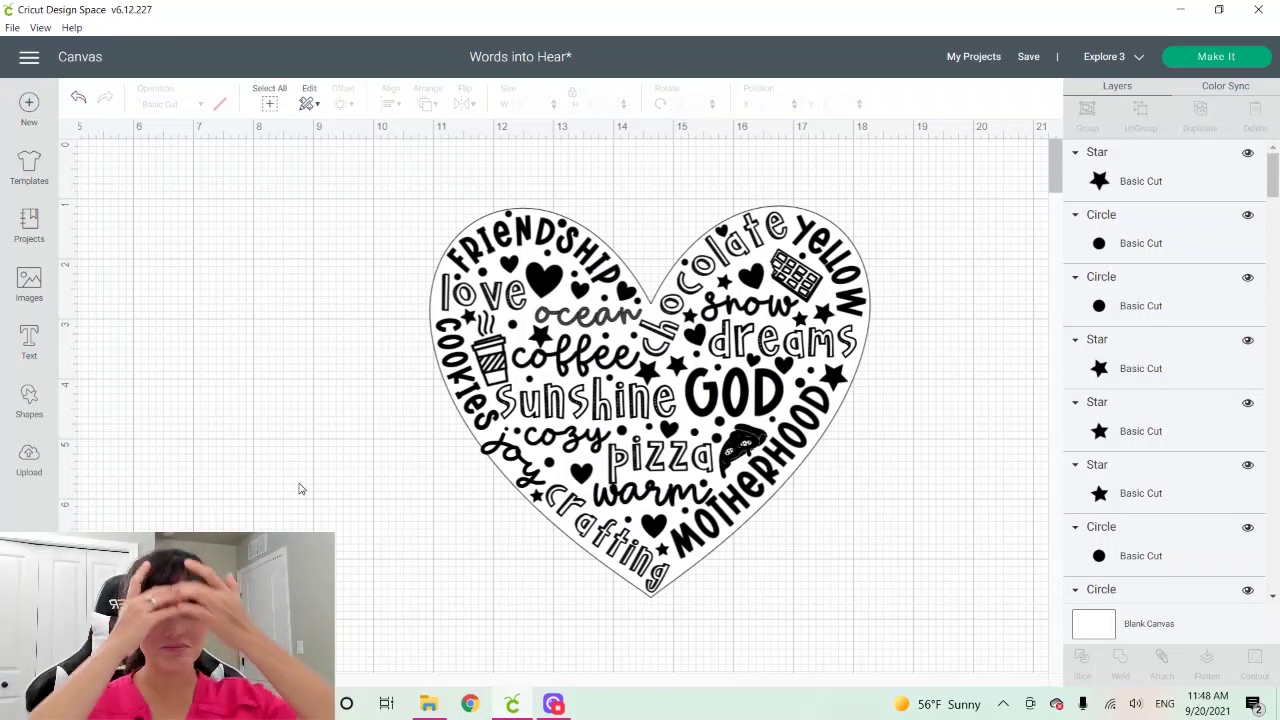
Hide the large heart outline, then inspect the small shapes near ocean, cozy and joy.
click(570, 485)
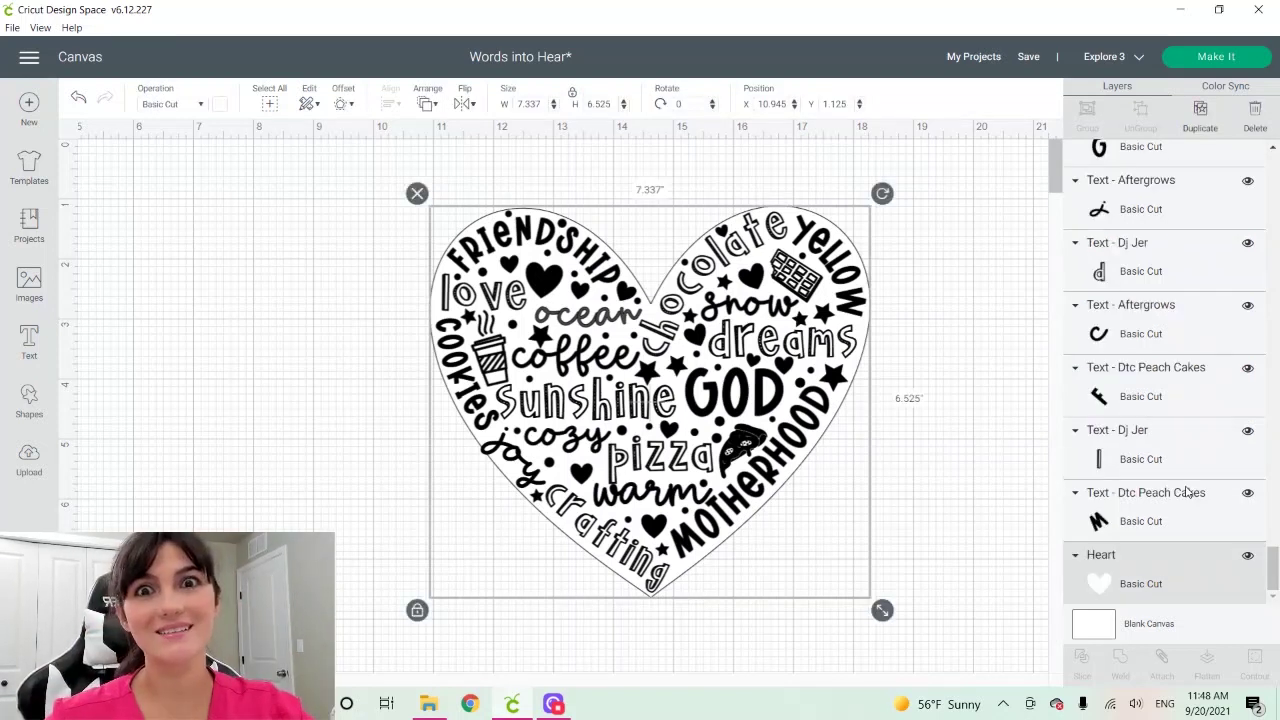
click(1247, 557)
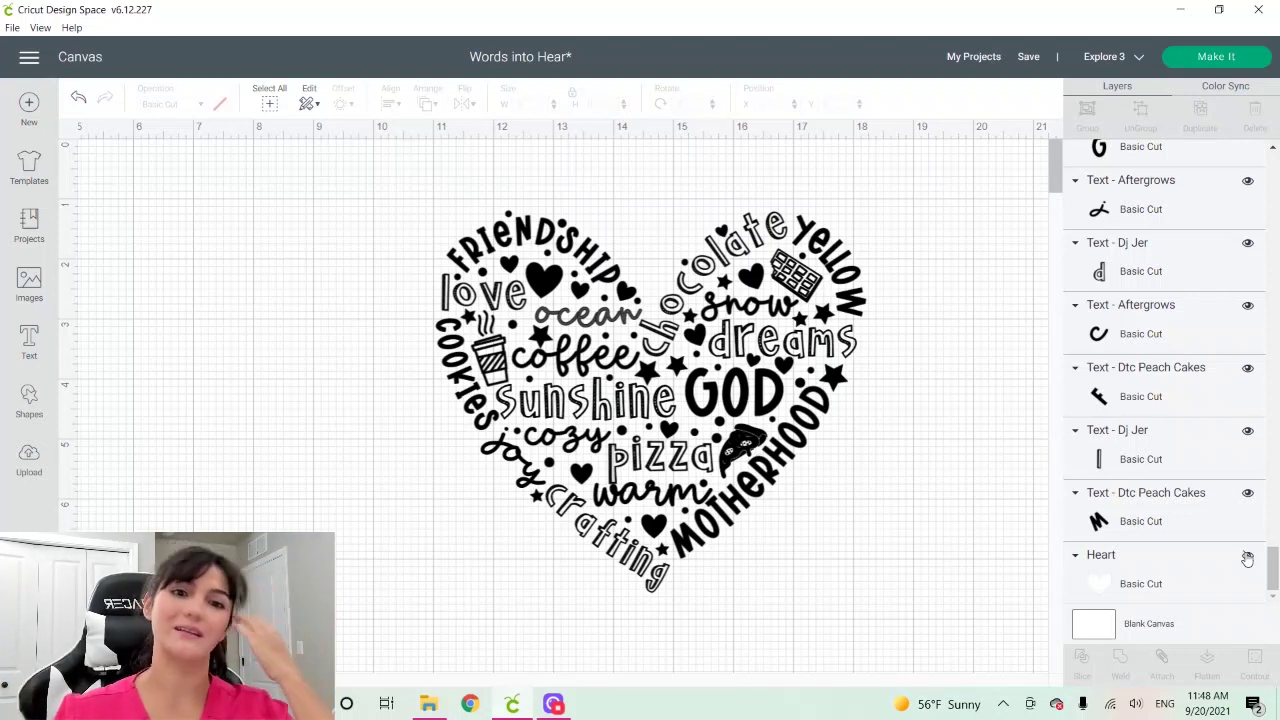
click(580, 291)
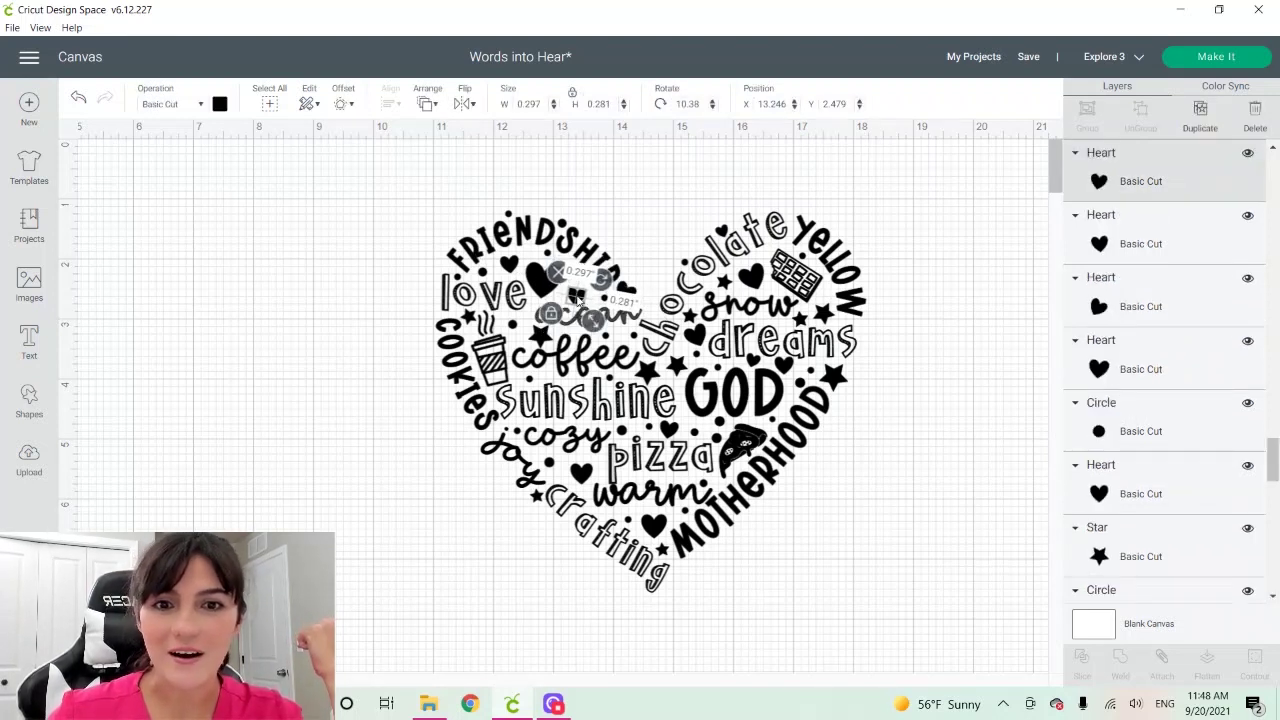
click(610, 302)
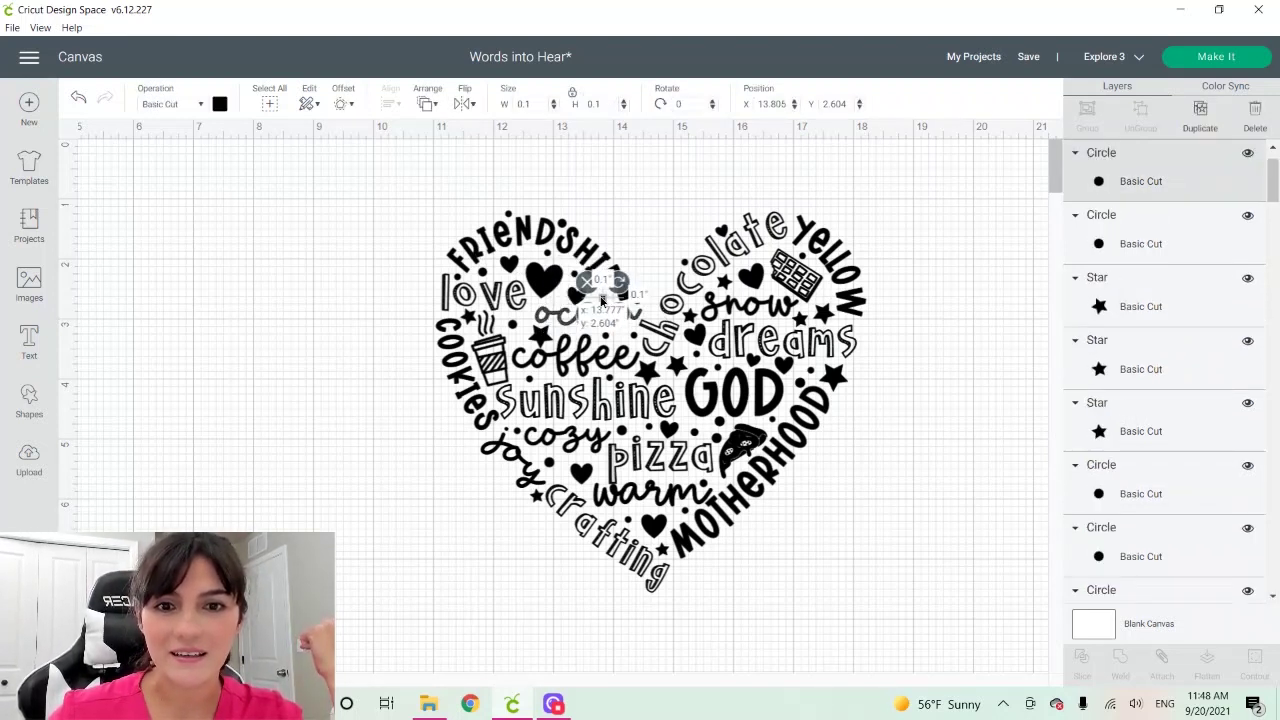
click(374, 260)
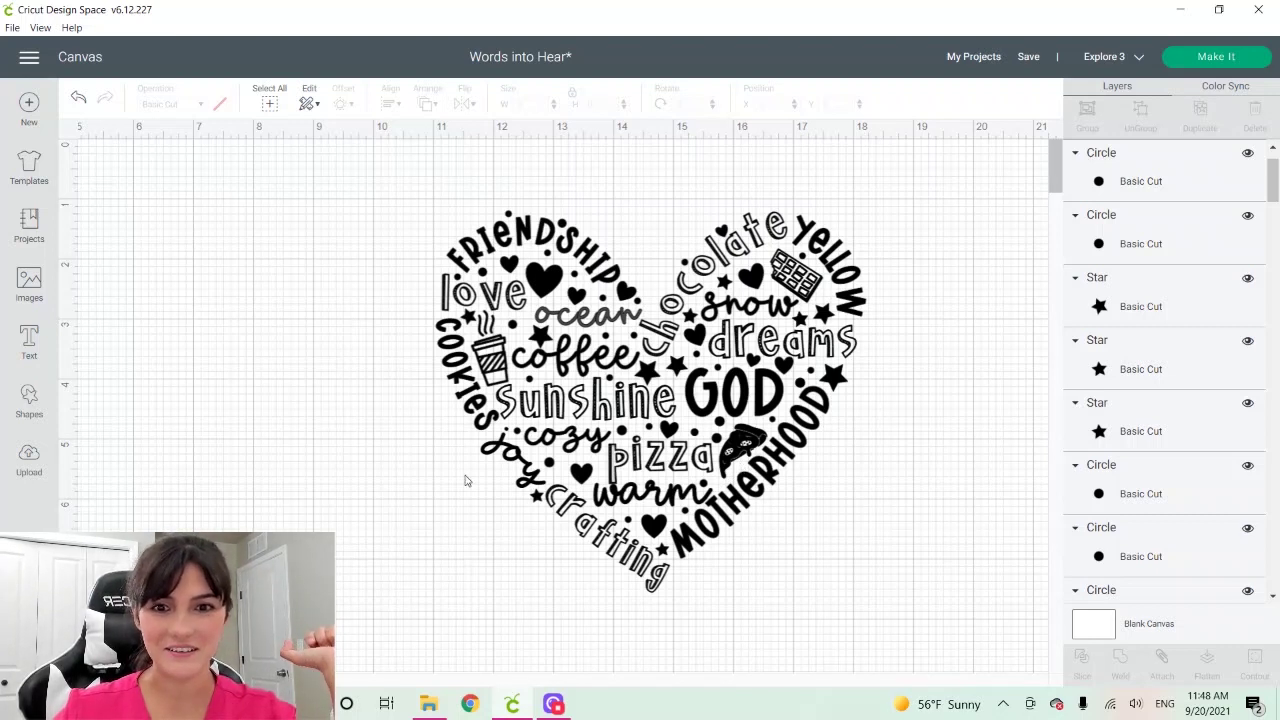
click(552, 472)
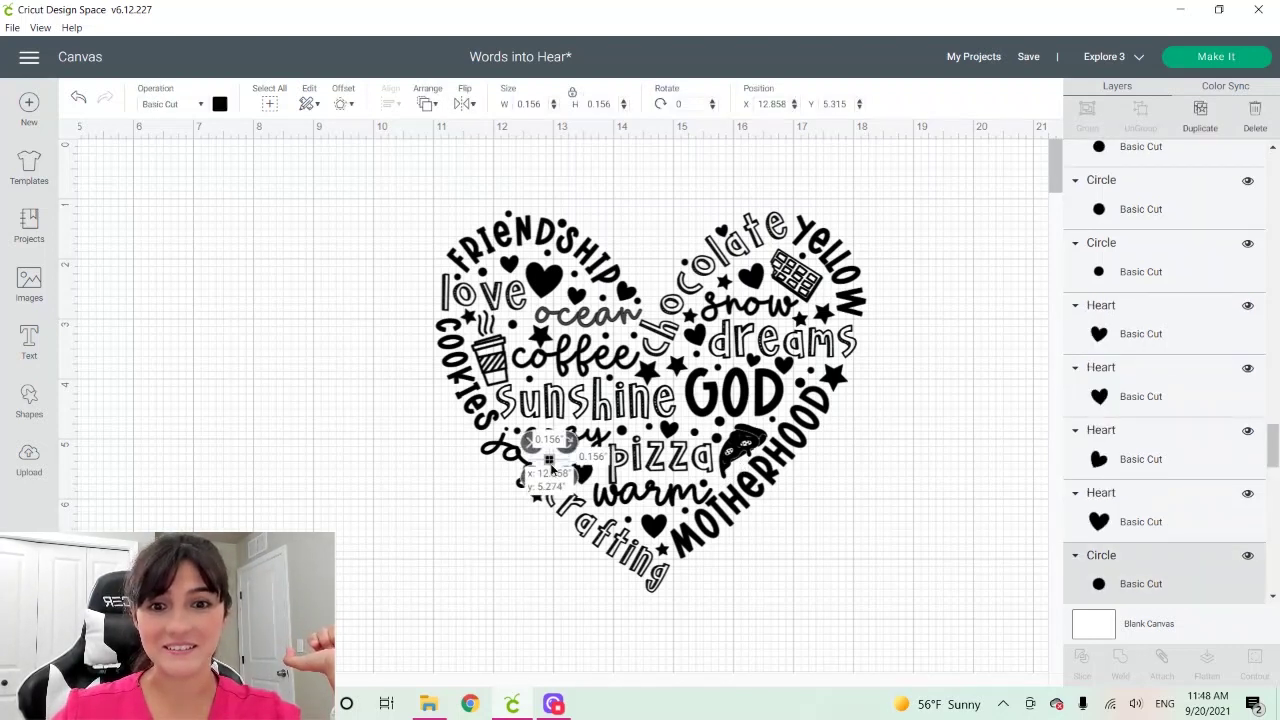
click(392, 404)
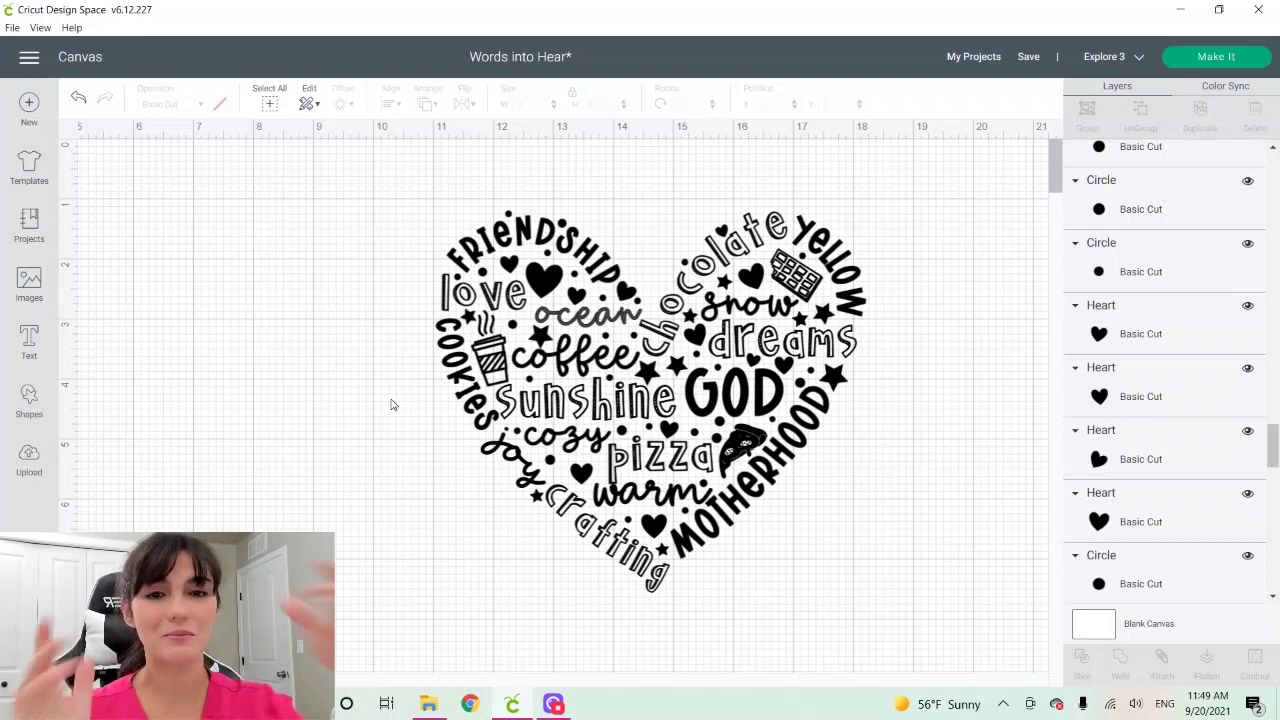
Select all pieces and group them, move the duplicate aside and hide it.
click(270, 100)
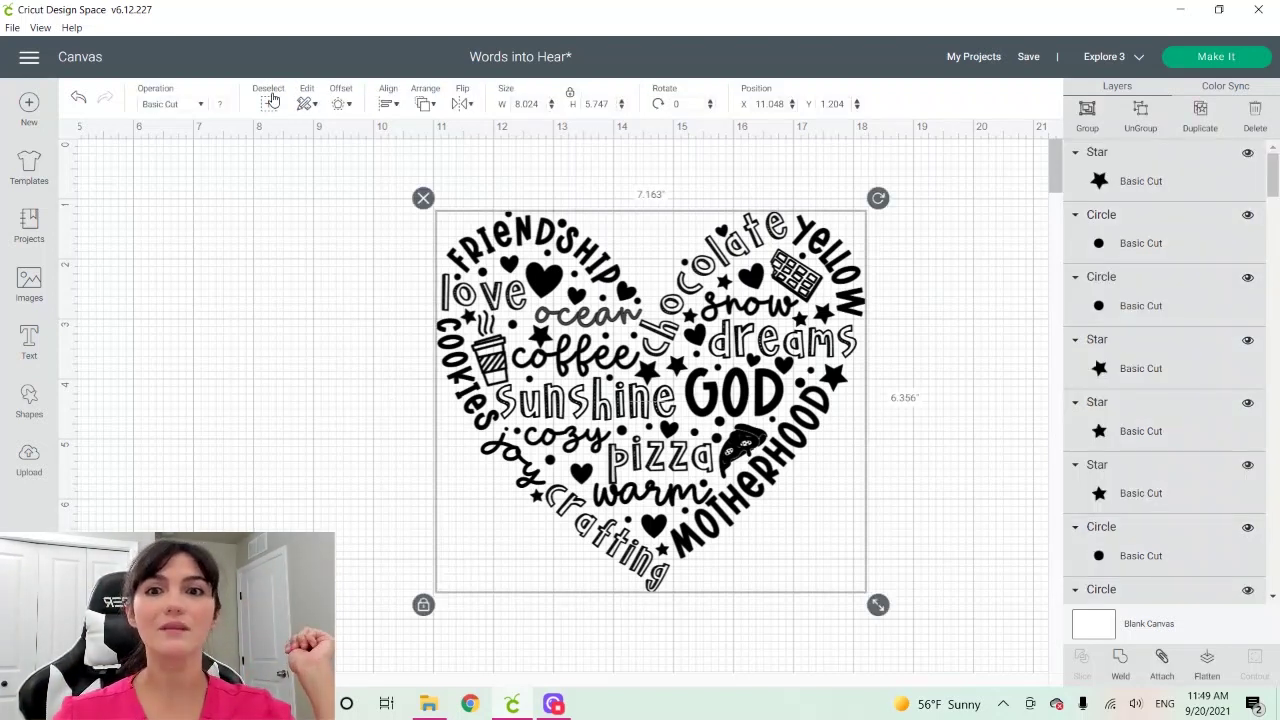
click(1084, 116)
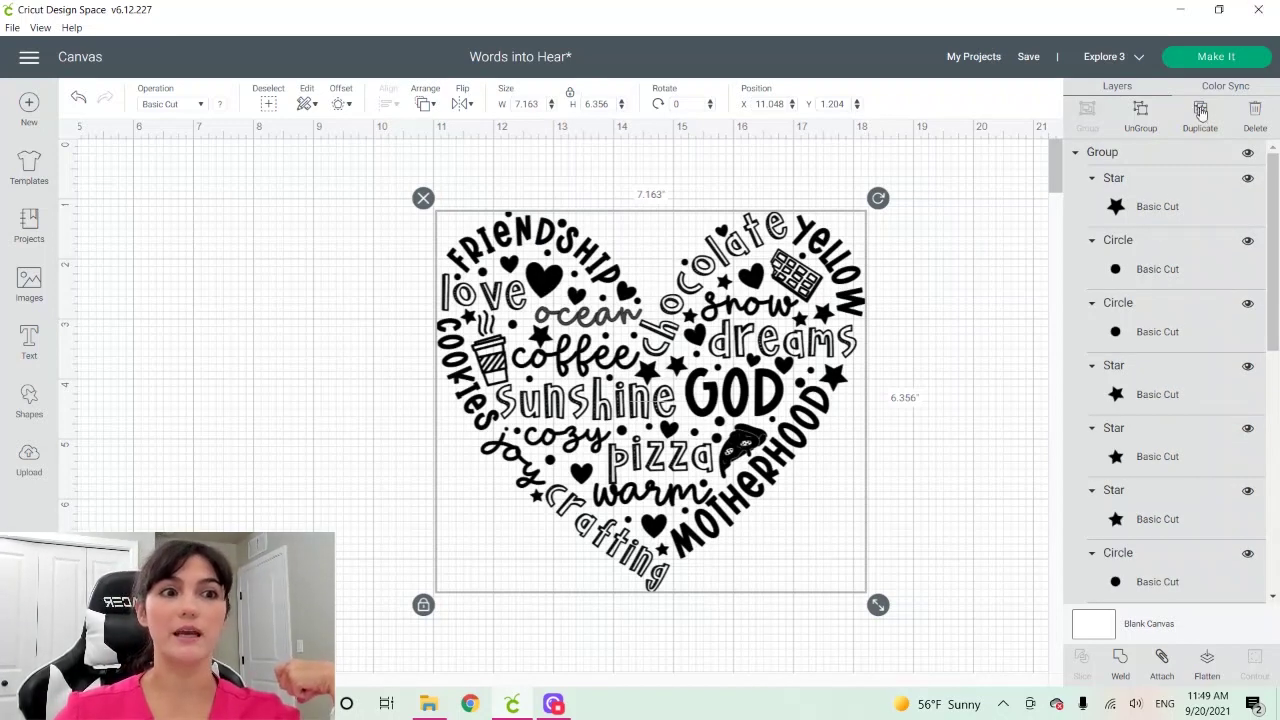
drag(769, 262, 894, 327)
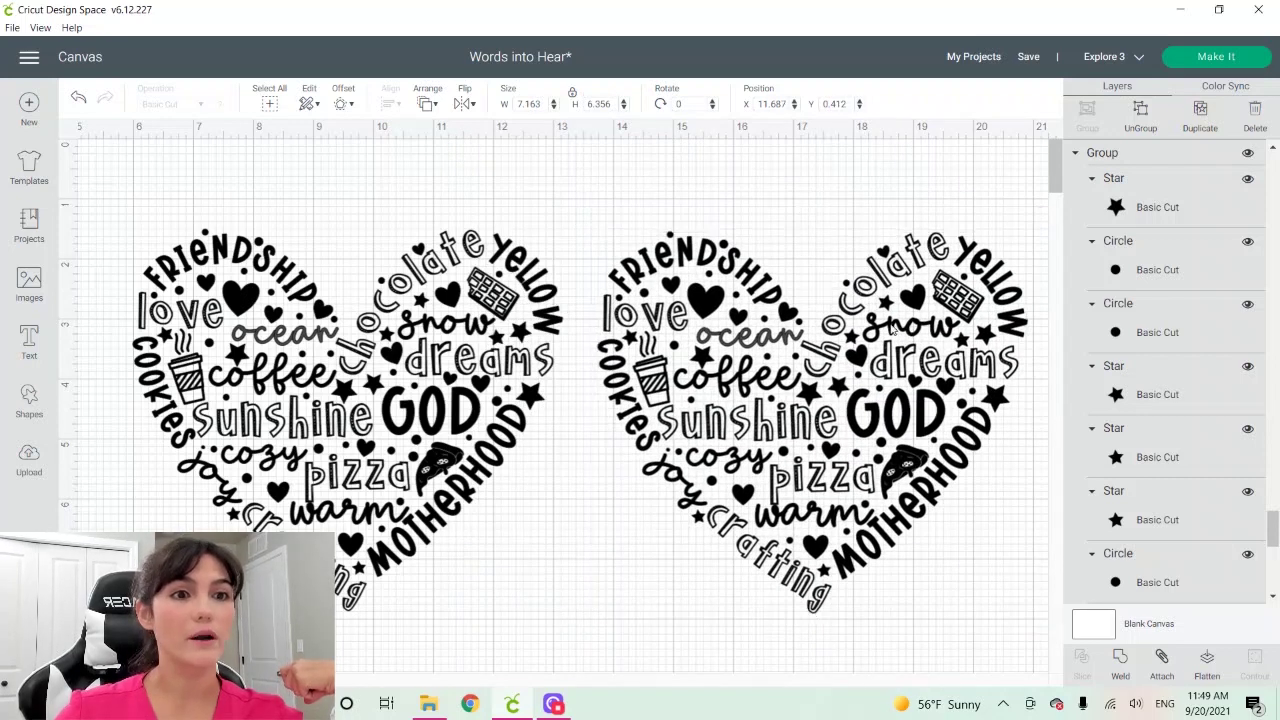
click(801, 385)
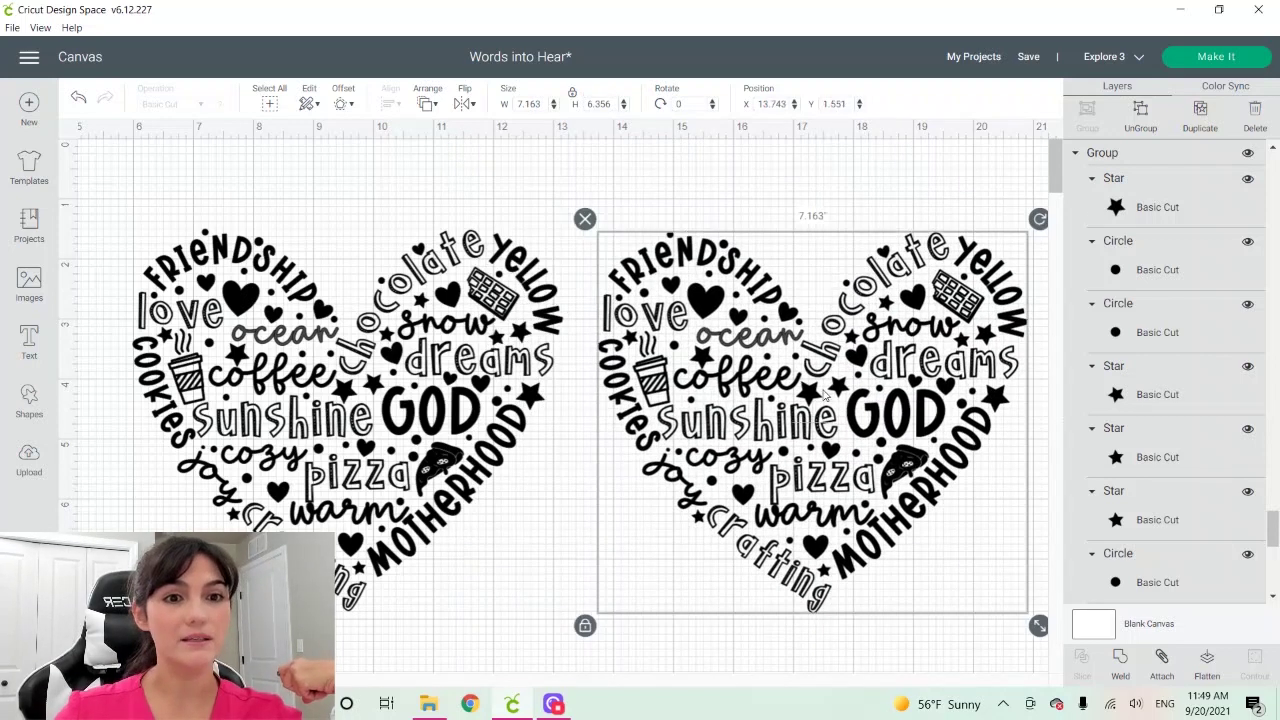
click(1250, 155)
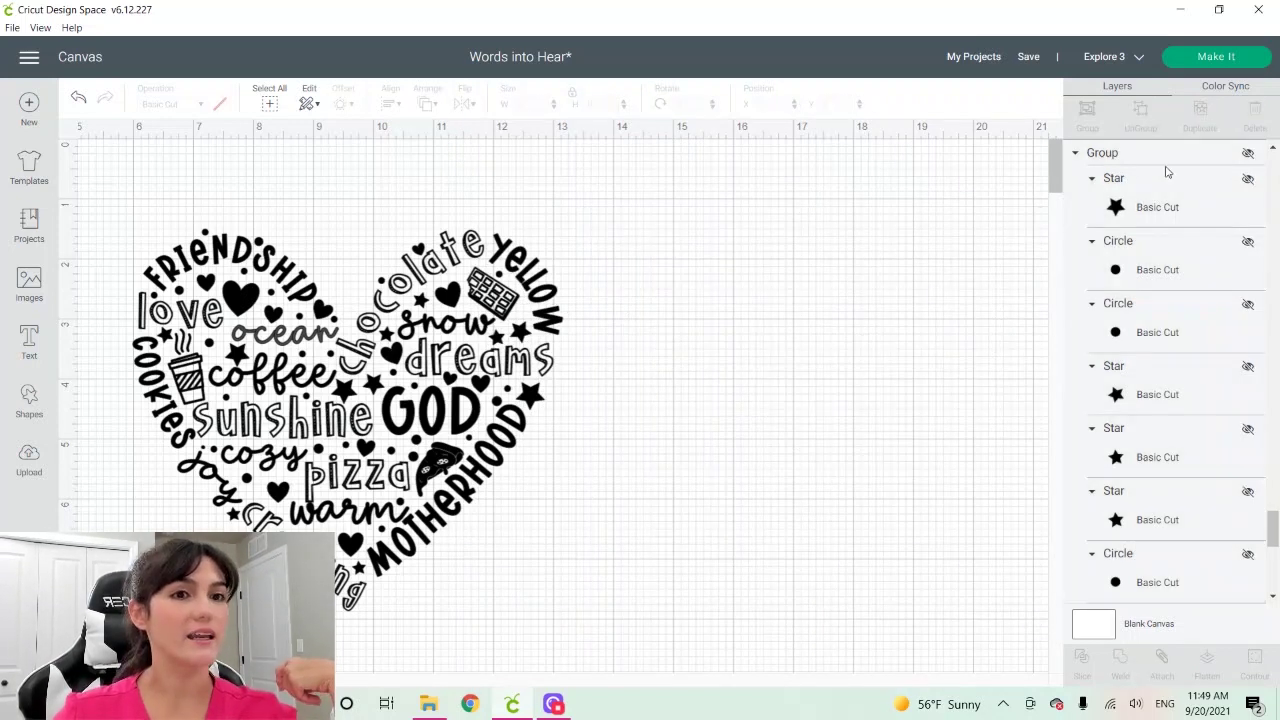
click(1075, 154)
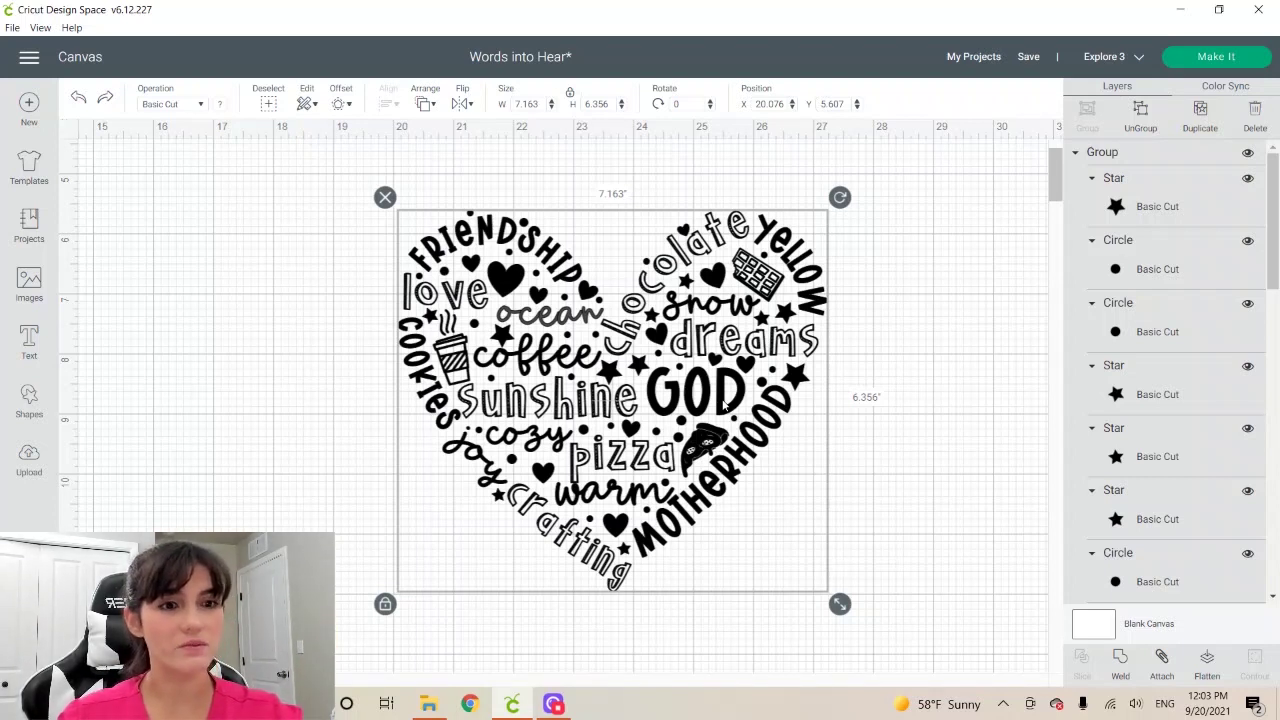
click(1121, 660)
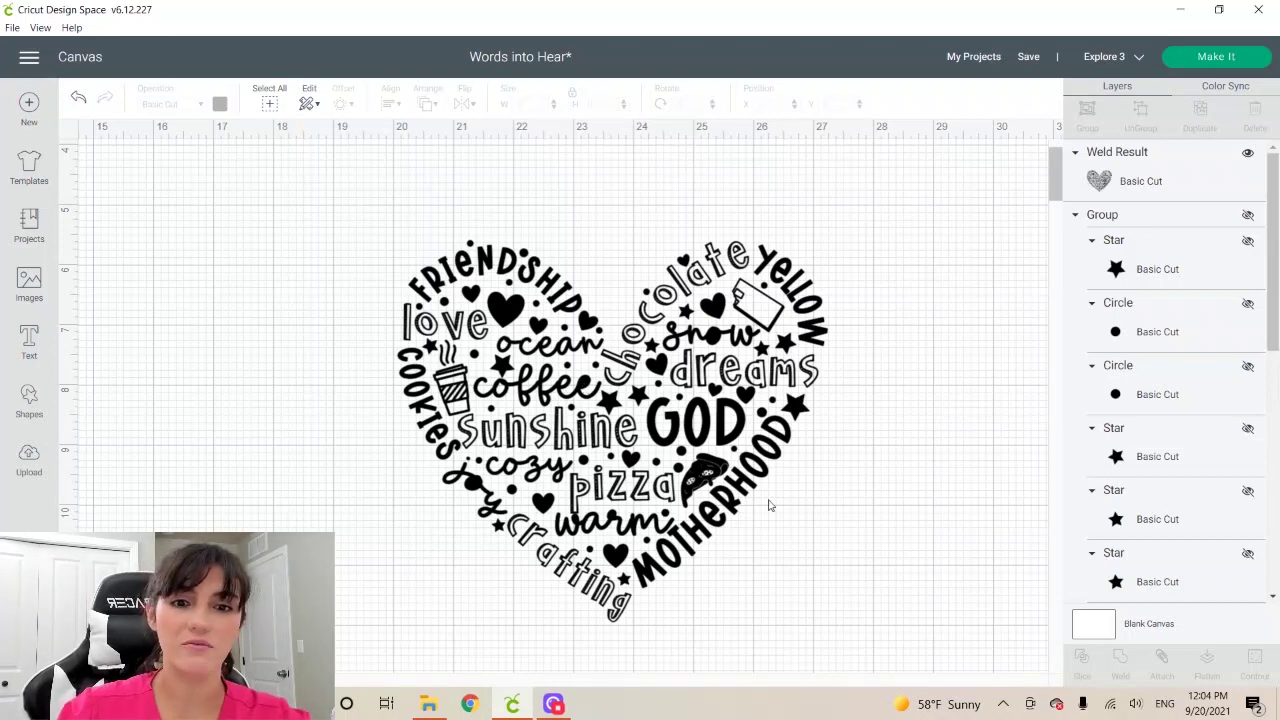
click(656, 489)
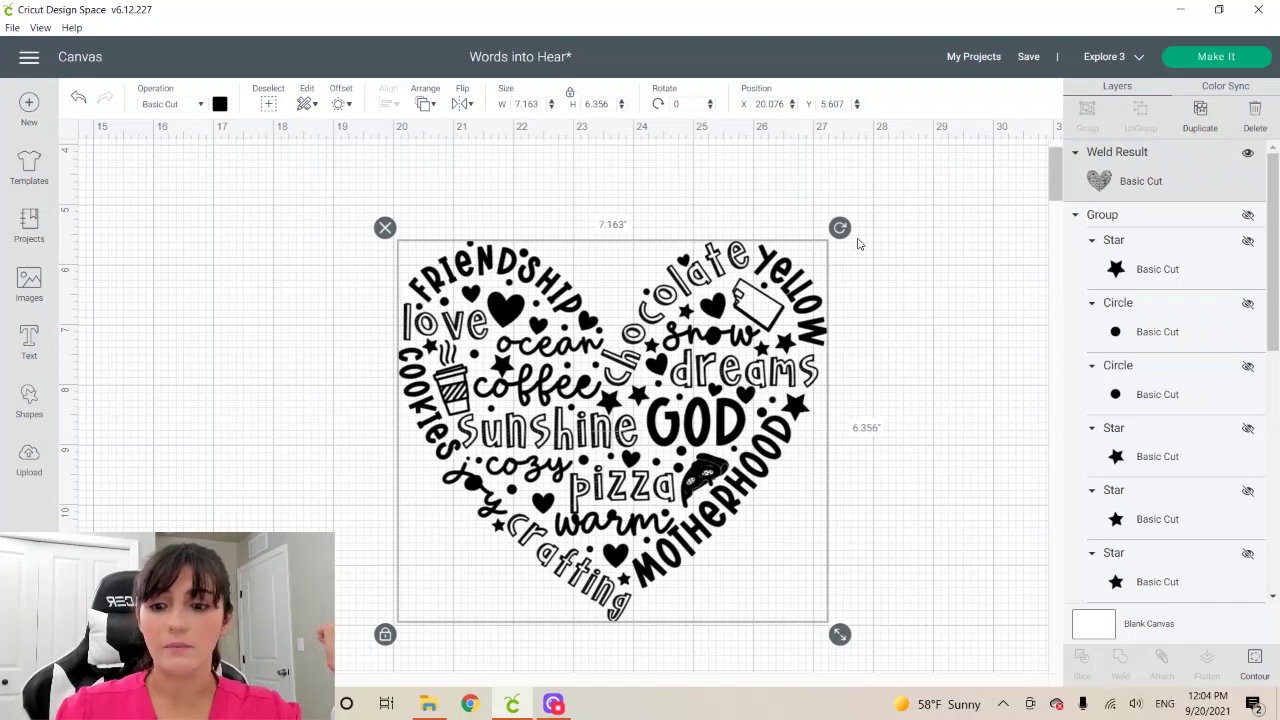
key(ctrl+z)
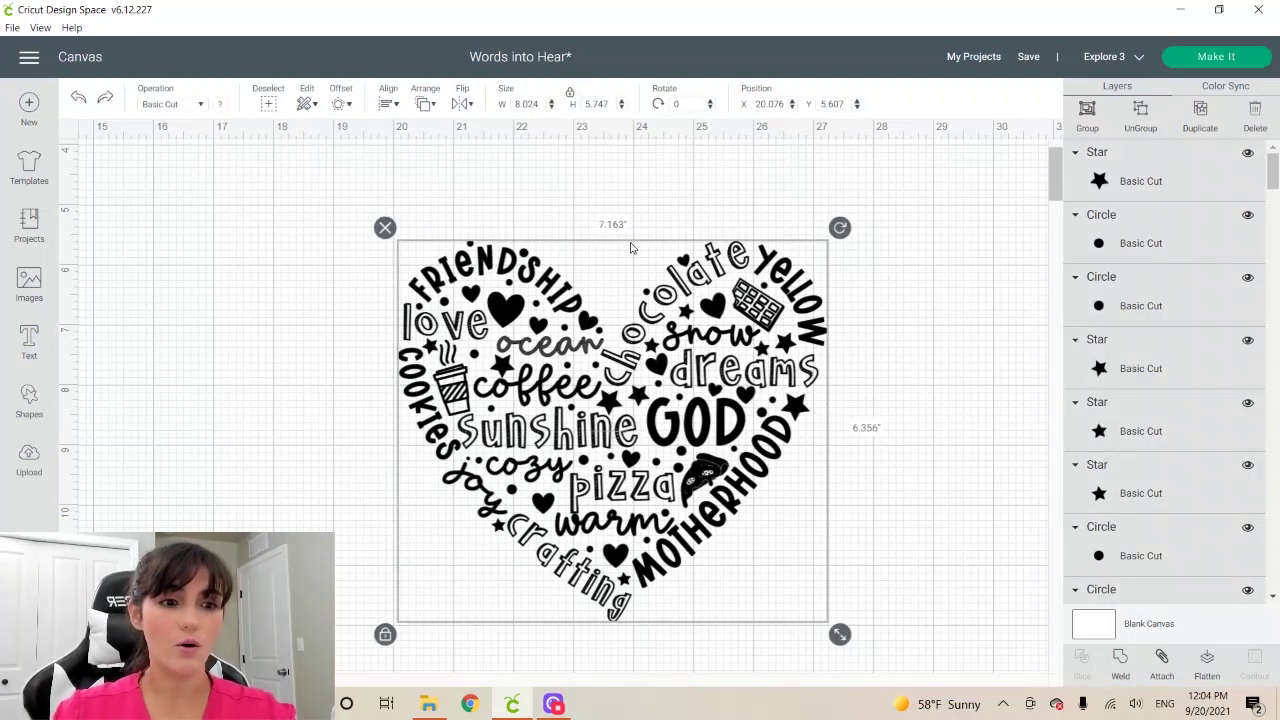
Attach all the heart's pieces into one layout and send the design to Make It.
click(1163, 660)
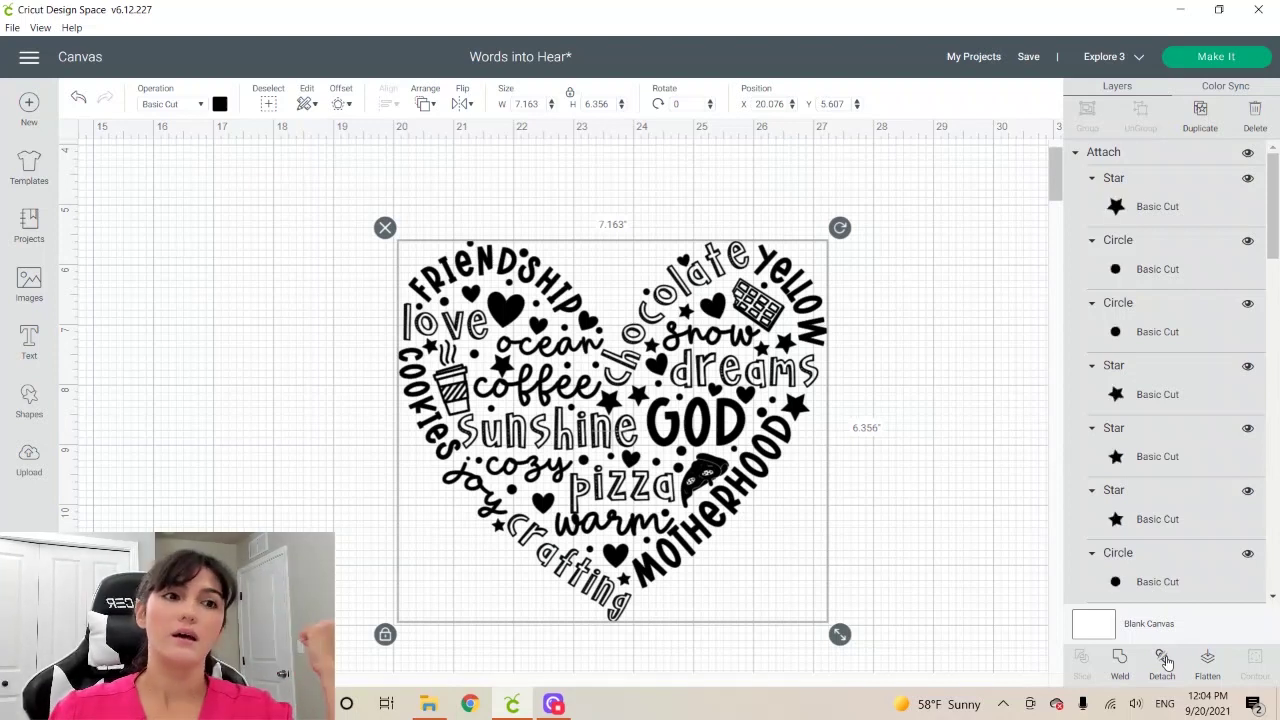
click(1206, 60)
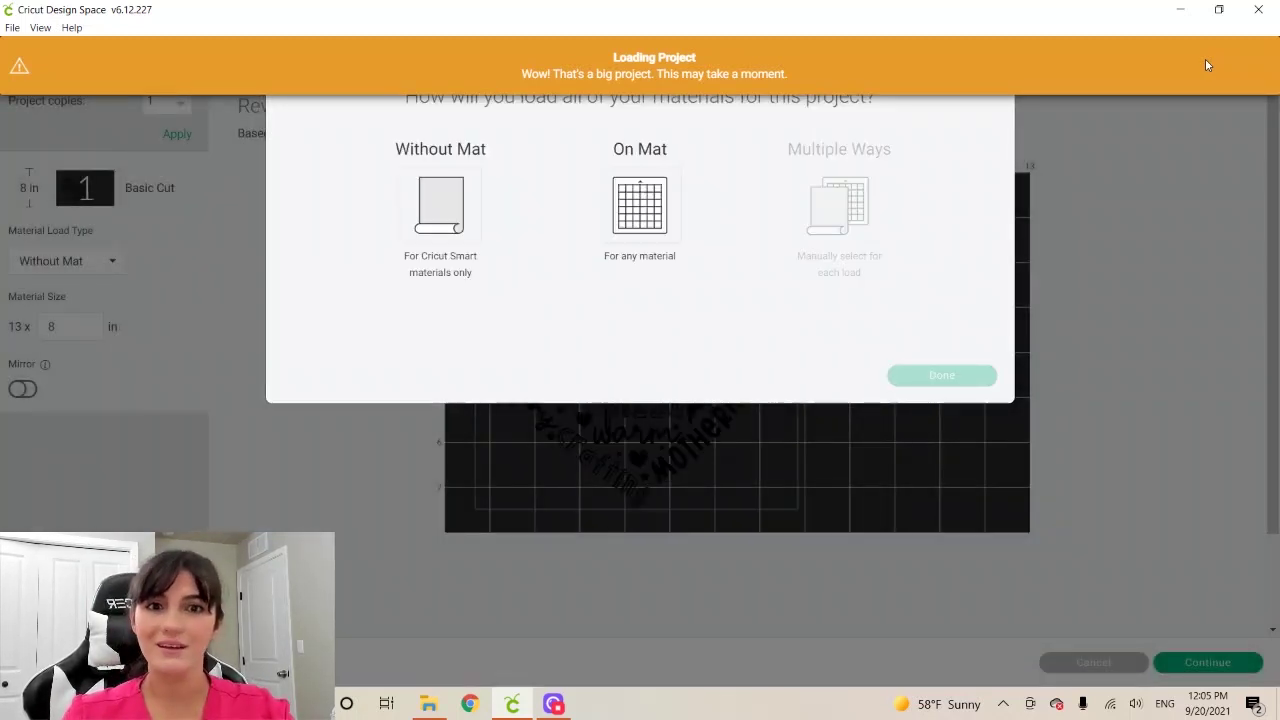
Choose On Mat loading, view the heart on the 12 x 12 mat, then cancel back to the canvas.
click(655, 235)
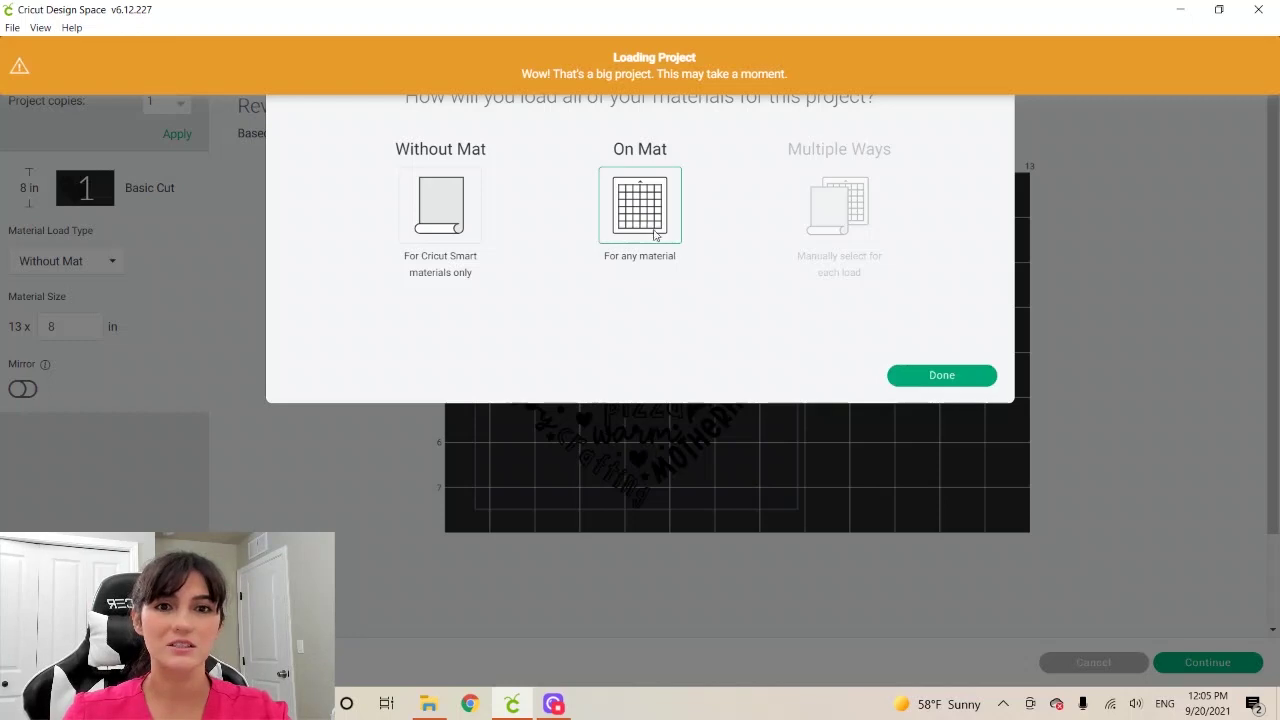
click(936, 382)
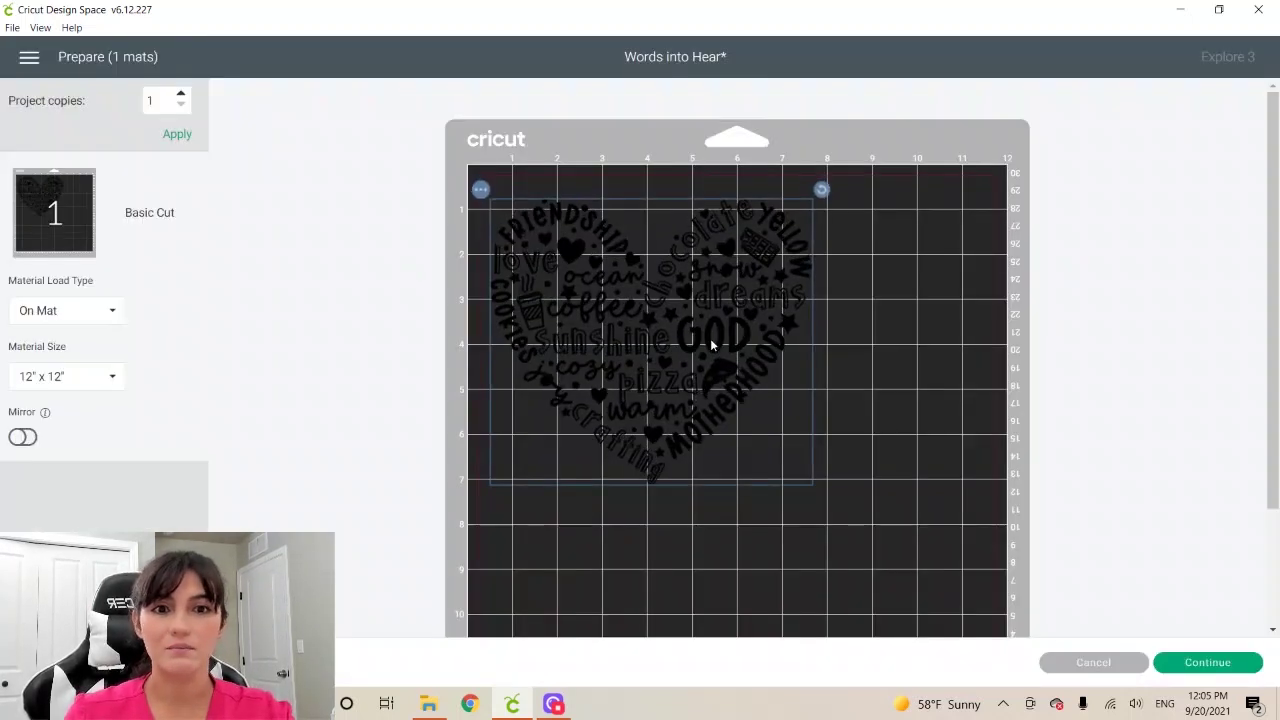
click(1093, 662)
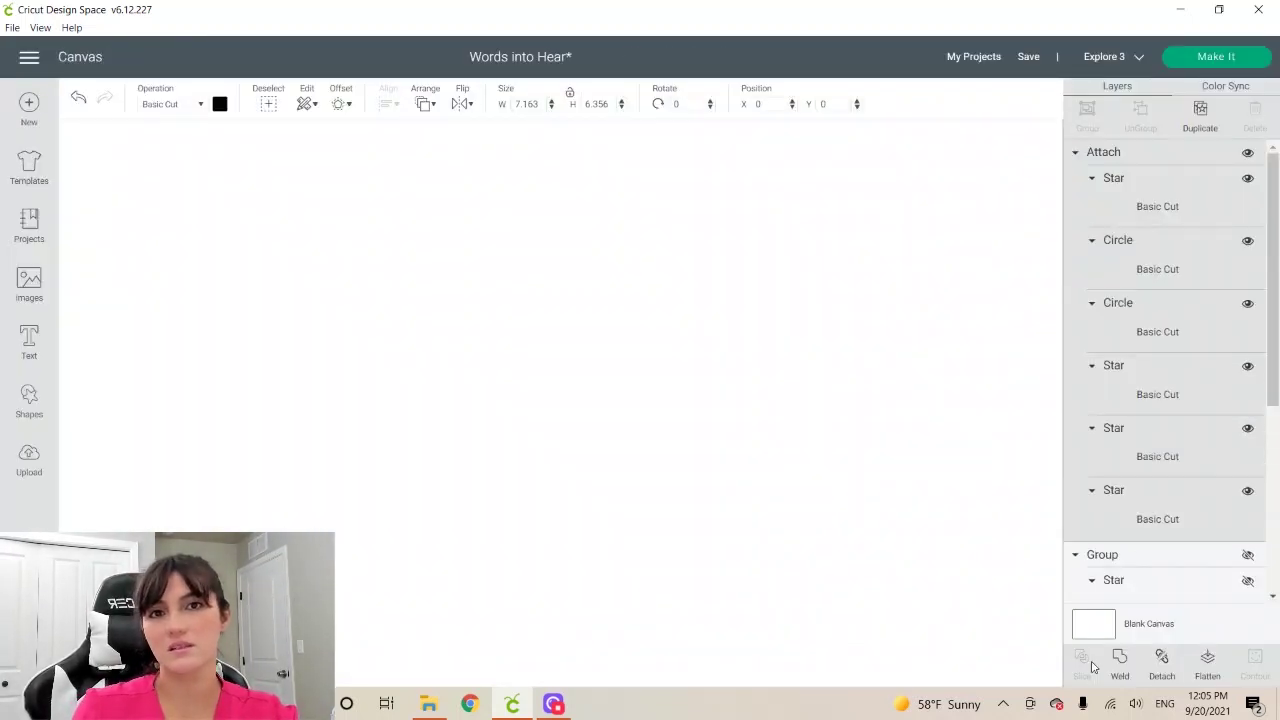